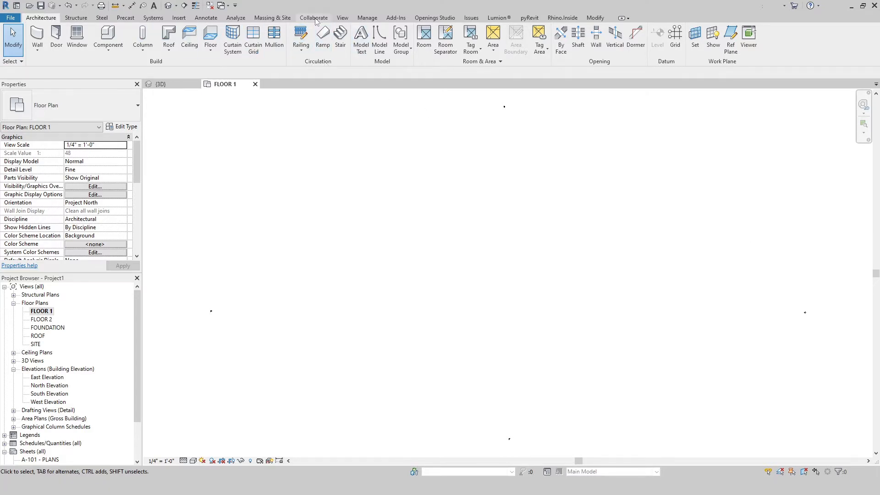
Start a ramp and set the Ramp 2 type's Ramp Max Slope (1/x) to 12.
{"action": "left_click", "coordinate": [323, 34]}
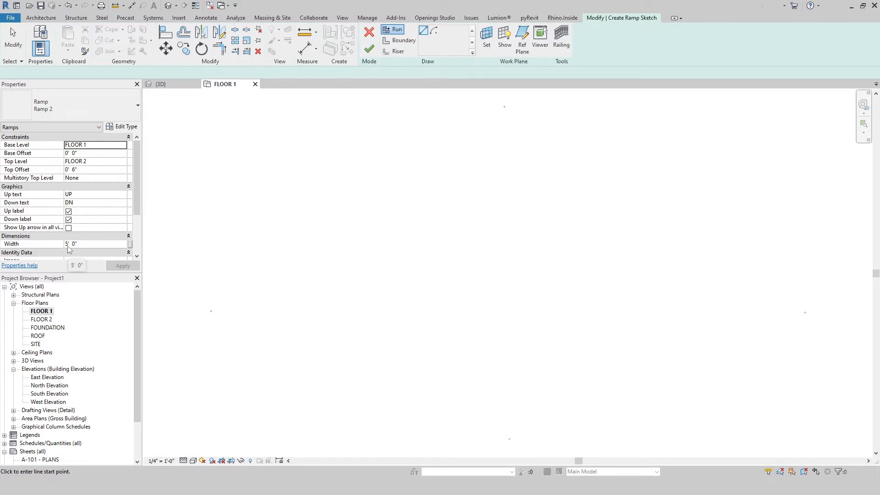
{"action": "left_click", "coordinate": [133, 127]}
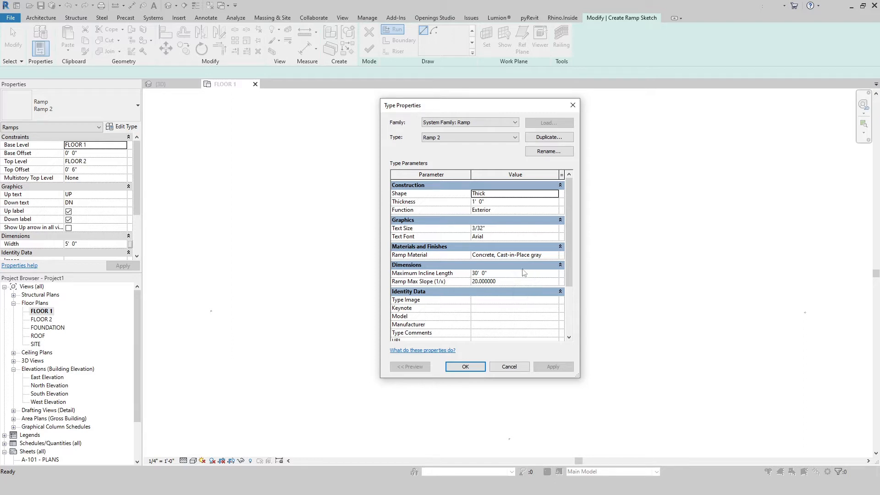
{"action": "left_click", "coordinate": [510, 281]}
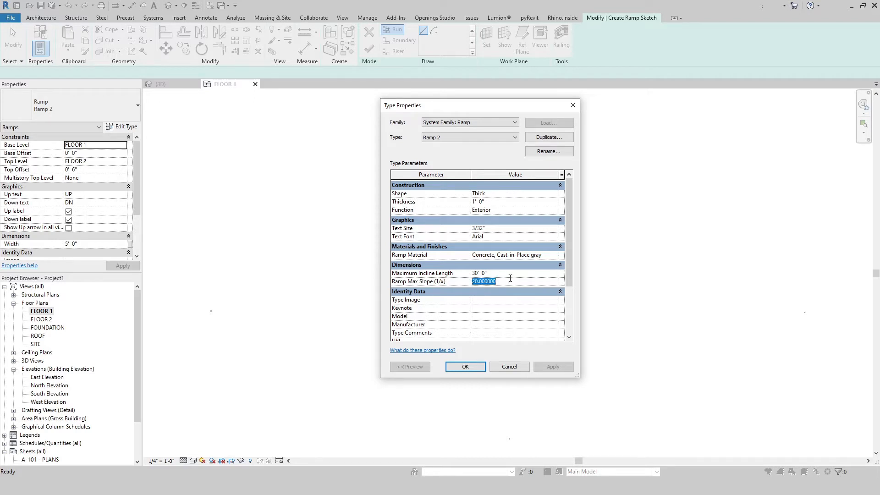
{"action": "type", "text": "12"}
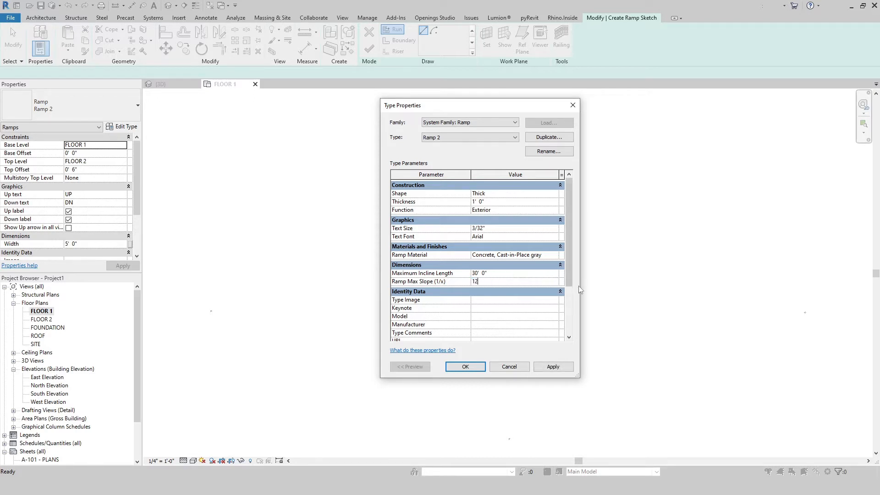
{"action": "left_click", "coordinate": [507, 300]}
{"action": "scroll", "coordinate": [521, 269], "scroll_direction": "down", "scroll_amount": 2}
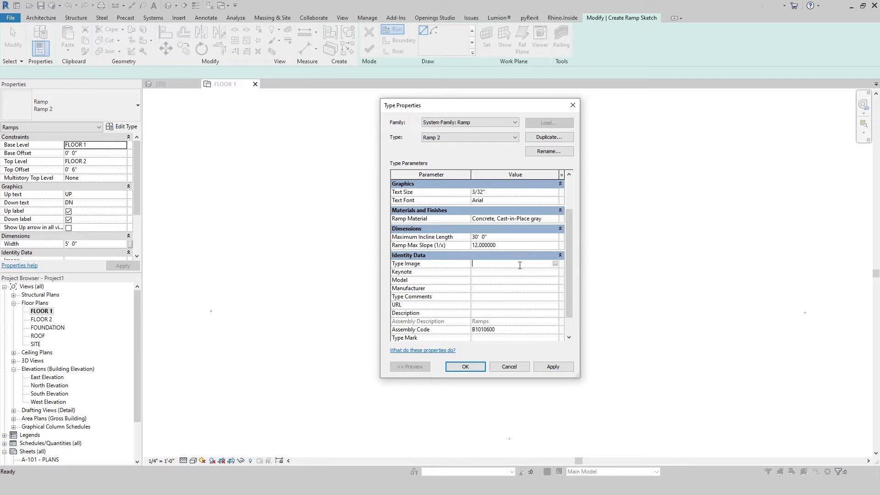
{"action": "left_click", "coordinate": [554, 367]}
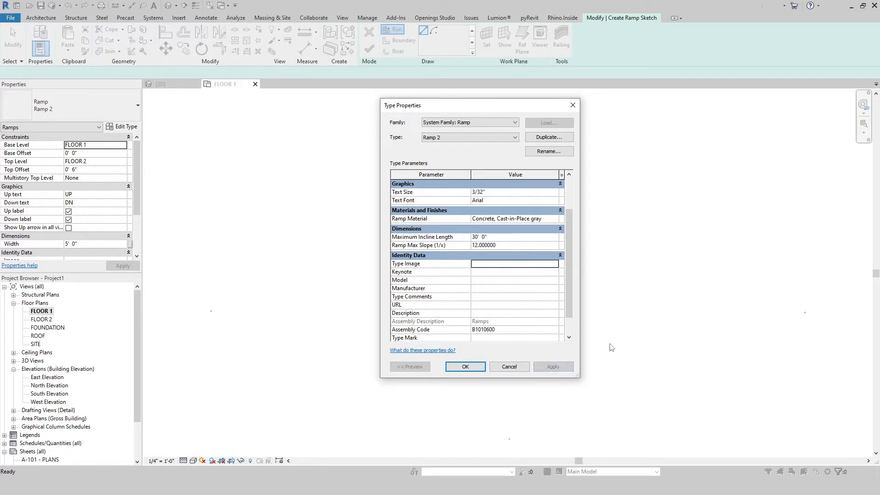
{"action": "left_click", "coordinate": [465, 367]}
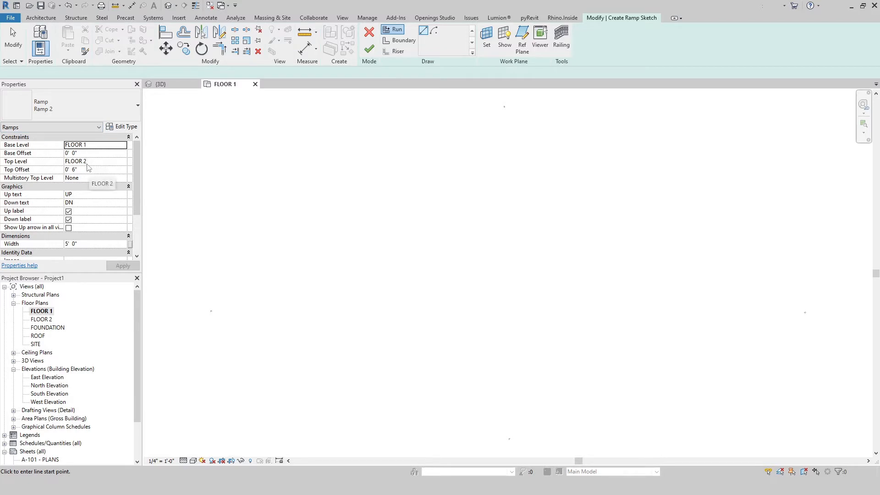
Draw two 30' ramp runs in line horizontally with a landing gap between them, and a 30' run heading down from a corner landing.
{"action": "left_click", "coordinate": [318, 231]}
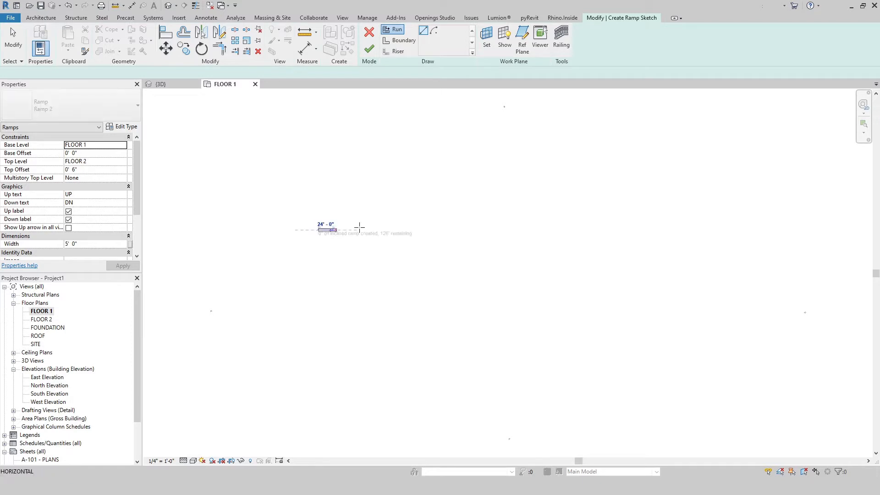
{"action": "left_click", "coordinate": [383, 231]}
{"action": "scroll", "coordinate": [325, 232], "scroll_direction": "up", "scroll_amount": 4}
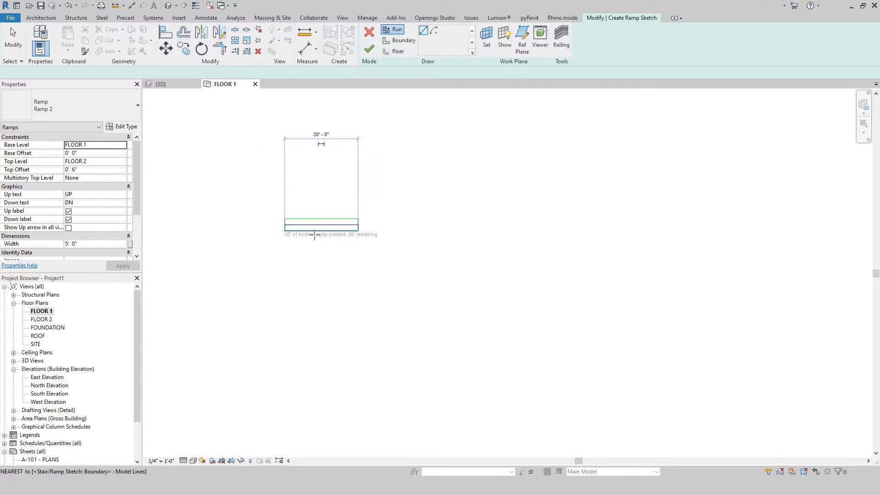
{"action": "left_click", "coordinate": [412, 223]}
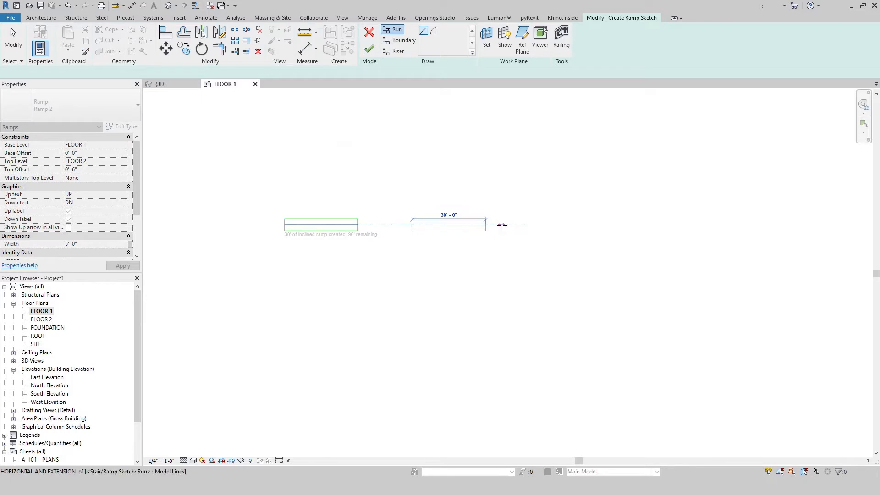
{"action": "left_click", "coordinate": [501, 222]}
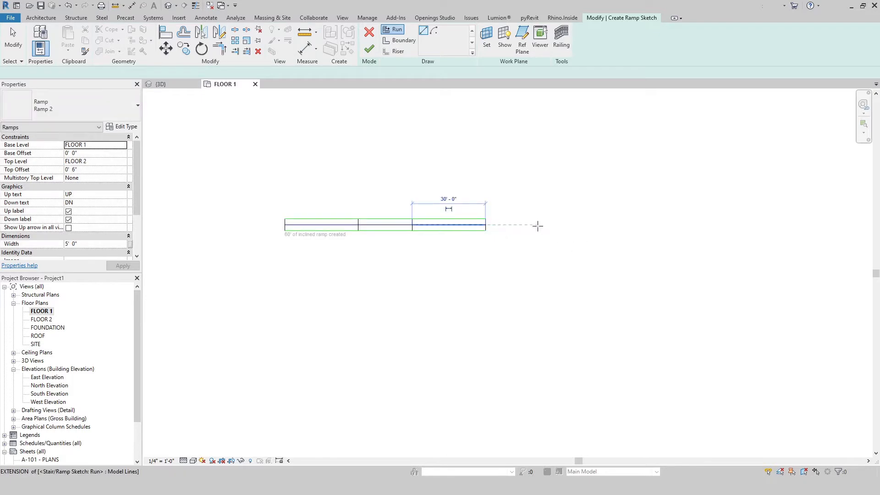
{"action": "left_click", "coordinate": [523, 246]}
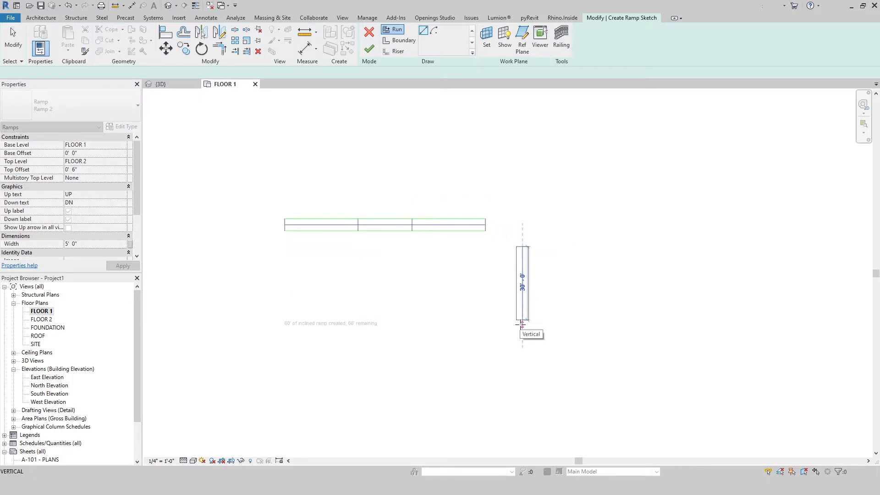
{"action": "left_click", "coordinate": [523, 320]}
{"action": "left_click", "coordinate": [454, 321]}
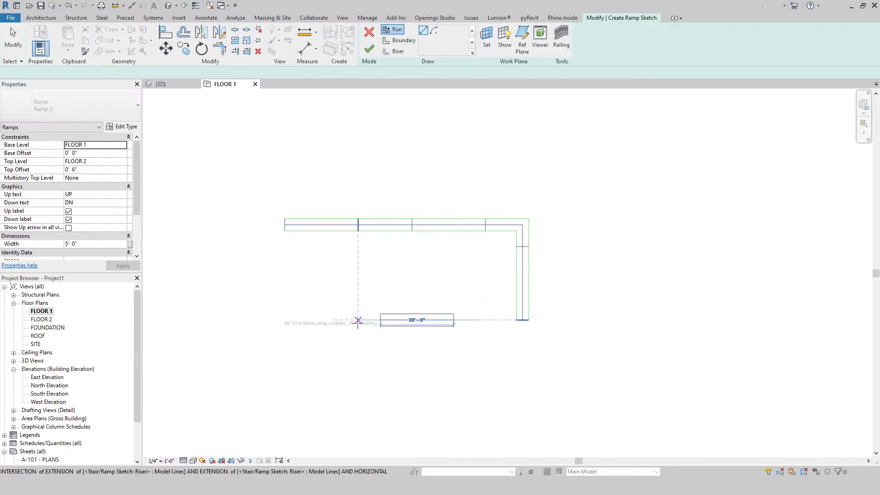
{"action": "key", "text": "Escape"}
{"action": "key", "text": "Escape"}
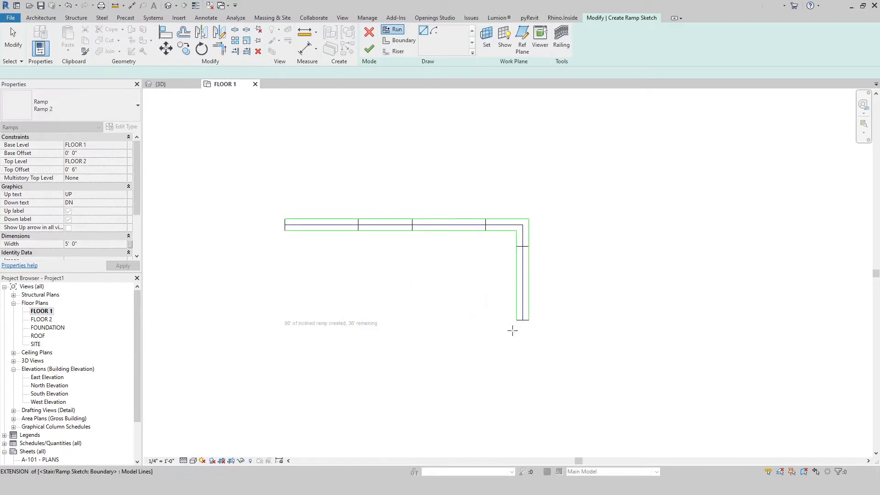
Draw a 30' run heading back below the first runs and a final 6' run turning downward, and finish the ramp.
{"action": "key", "text": "Return"}
{"action": "left_click", "coordinate": [513, 333]}
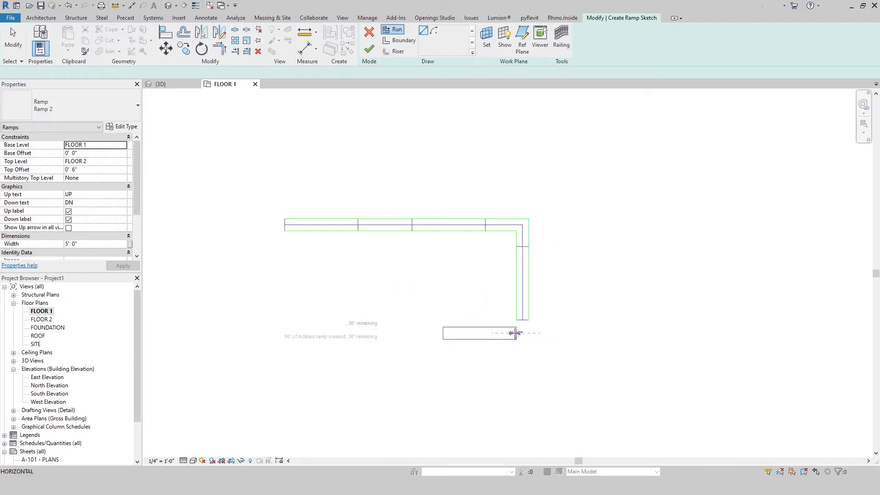
{"action": "left_click", "coordinate": [406, 334]}
{"action": "left_click", "coordinate": [353, 338]}
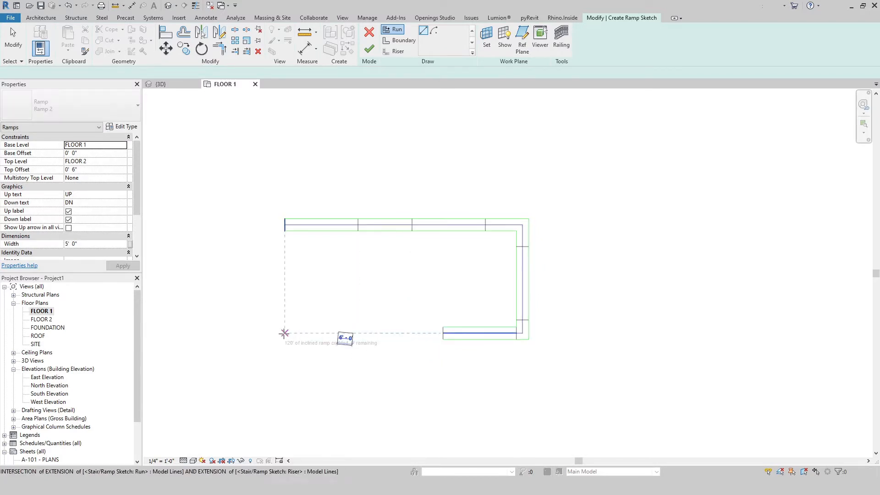
{"action": "left_click", "coordinate": [354, 396]}
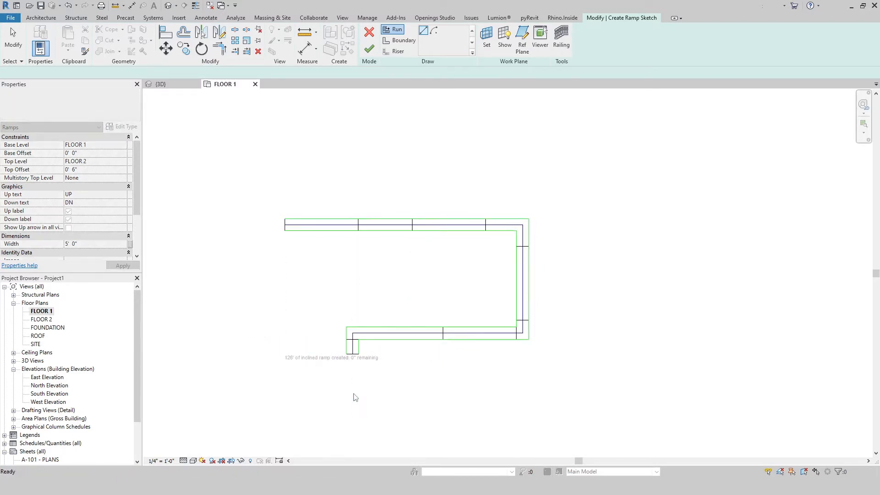
{"action": "key", "text": "Escape"}
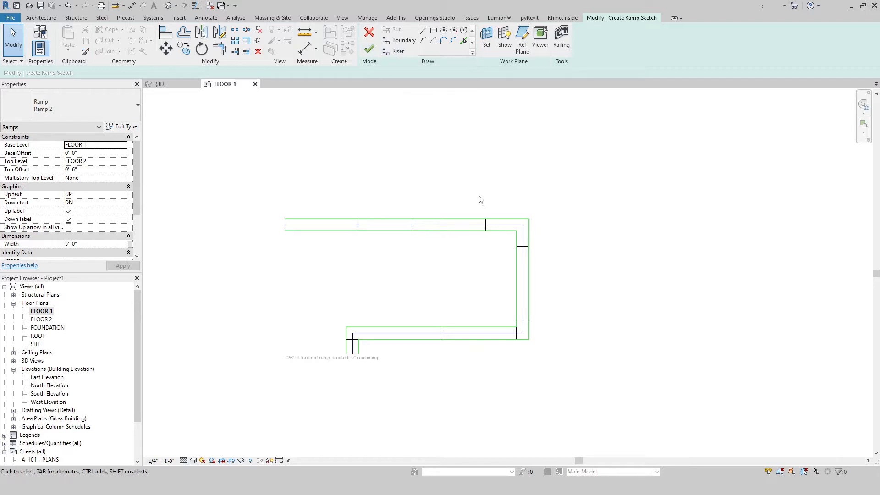
{"action": "left_click", "coordinate": [370, 49]}
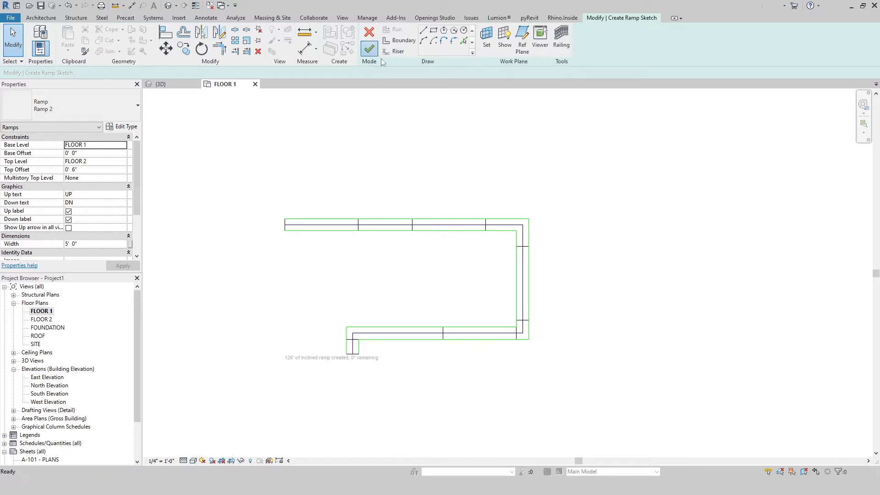
{"action": "left_click", "coordinate": [383, 288]}
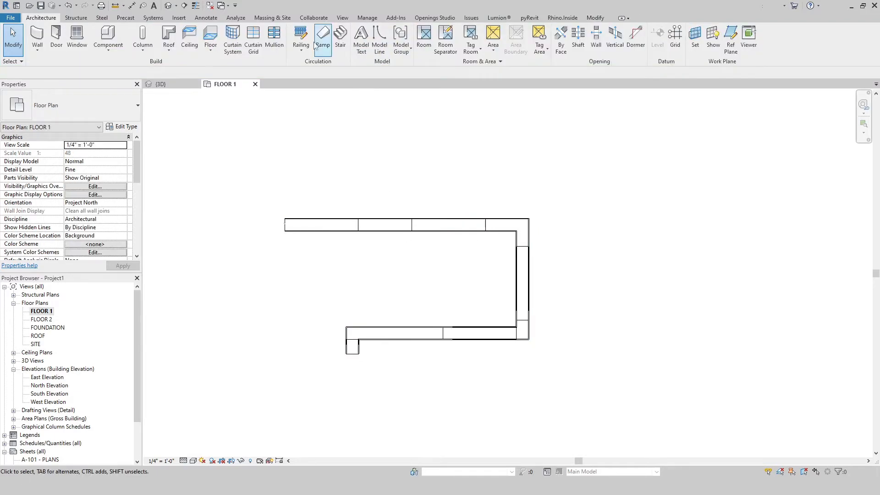
Examine the completed ramp in the {3D} view from several angles.
{"action": "left_click", "coordinate": [161, 85]}
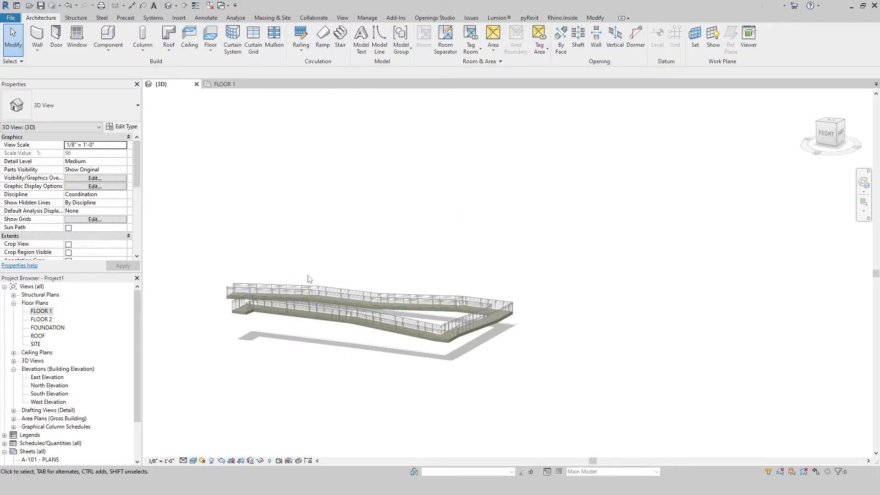
{"action": "middle_click_drag", "start_coordinate": [309, 279], "coordinate": [526, 324]}
{"action": "middle_click_drag", "start_coordinate": [716, 346], "coordinate": [341, 299]}
{"action": "scroll", "coordinate": [611, 315], "scroll_direction": "down", "scroll_amount": 1}
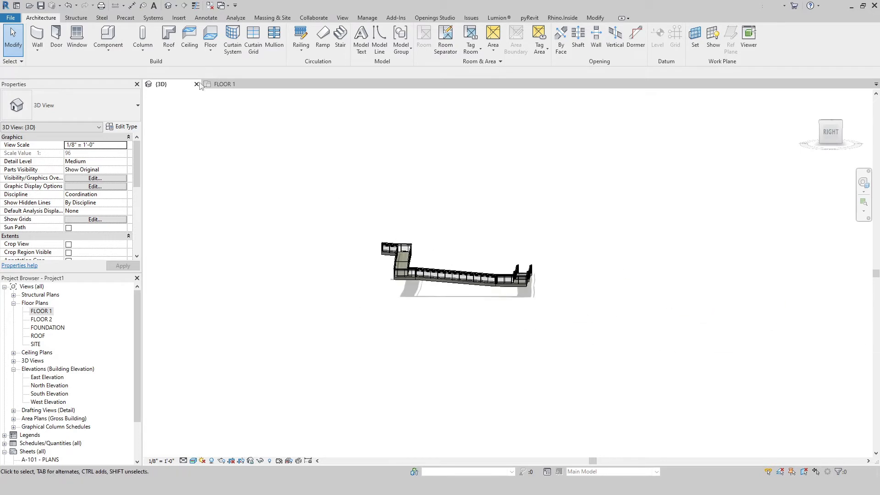
In the FLOOR 1 plan, create a rectangular 12" Slab floor about 29' by 50'-6" beside the ramp's closed end.
{"action": "left_click", "coordinate": [222, 86]}
{"action": "scroll", "coordinate": [477, 291], "scroll_direction": "down", "scroll_amount": 1}
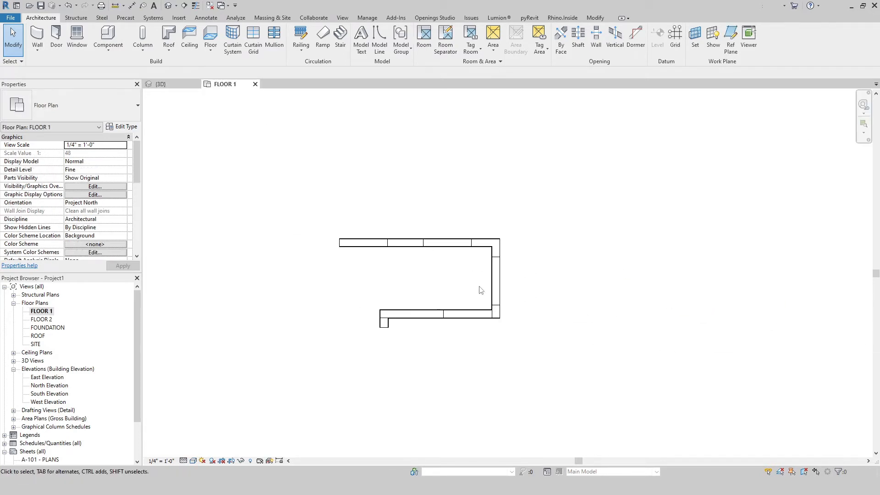
{"action": "middle_click_drag", "start_coordinate": [478, 291], "coordinate": [390, 260]}
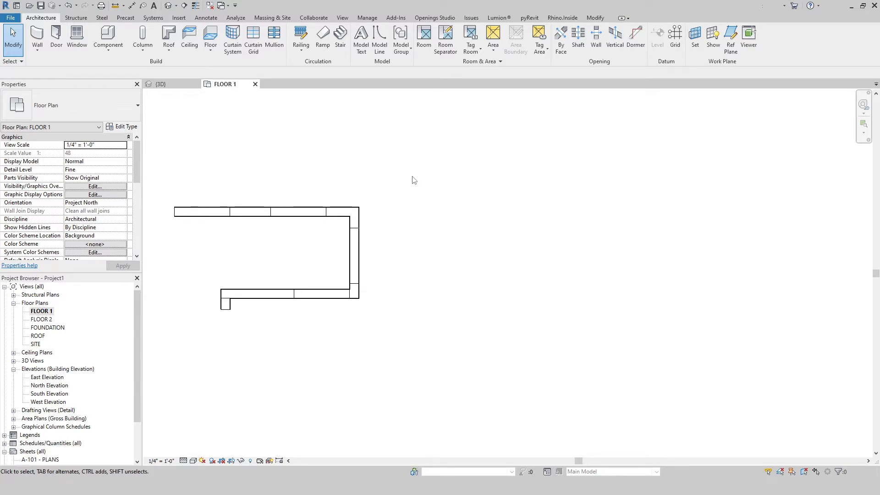
{"action": "left_click", "coordinate": [210, 36]}
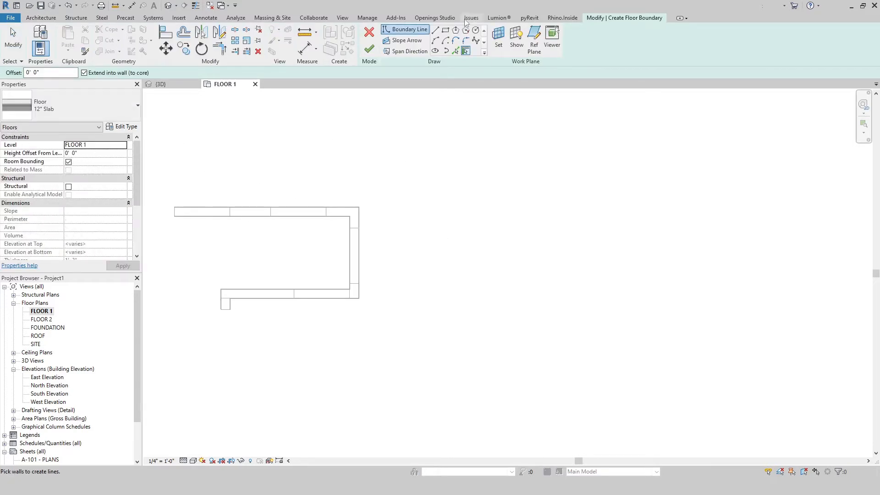
{"action": "left_click", "coordinate": [445, 30]}
{"action": "left_click", "coordinate": [399, 208]}
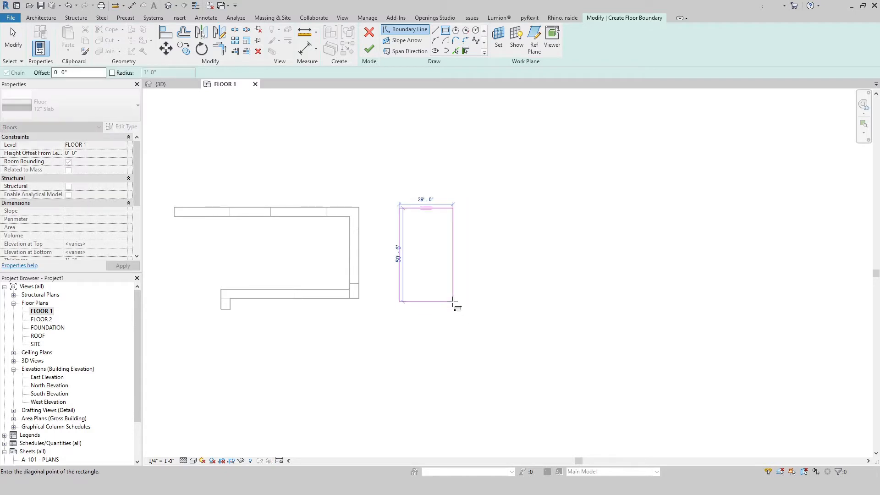
{"action": "left_click", "coordinate": [453, 302]}
{"action": "left_click", "coordinate": [369, 49]}
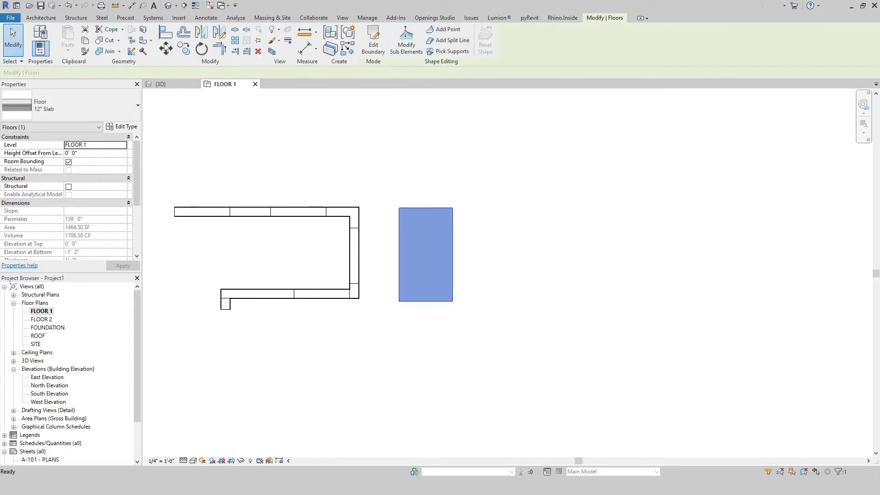
Copy the rectangular floor horizontally to the side away from the ramp, leaving a gap between the two slabs.
{"action": "left_click", "coordinate": [184, 49]}
{"action": "left_click", "coordinate": [427, 209]}
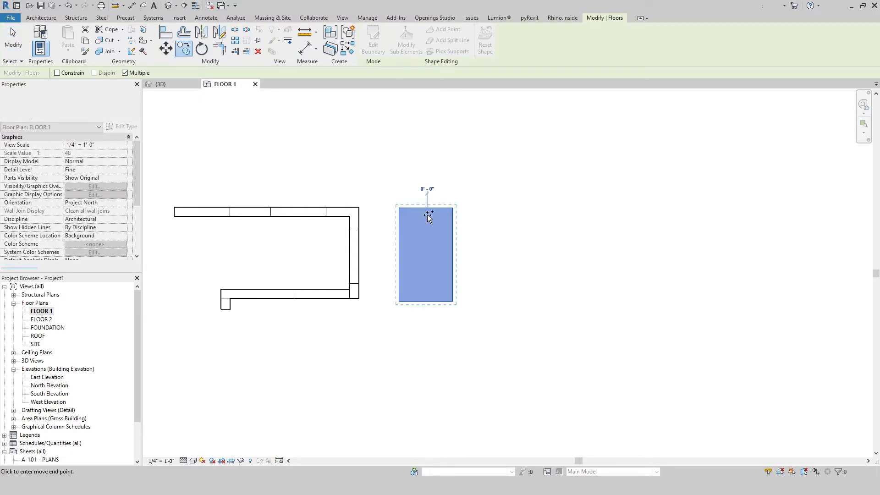
{"action": "left_click", "coordinate": [525, 214]}
{"action": "key", "text": "Escape"}
{"action": "key", "text": "Escape"}
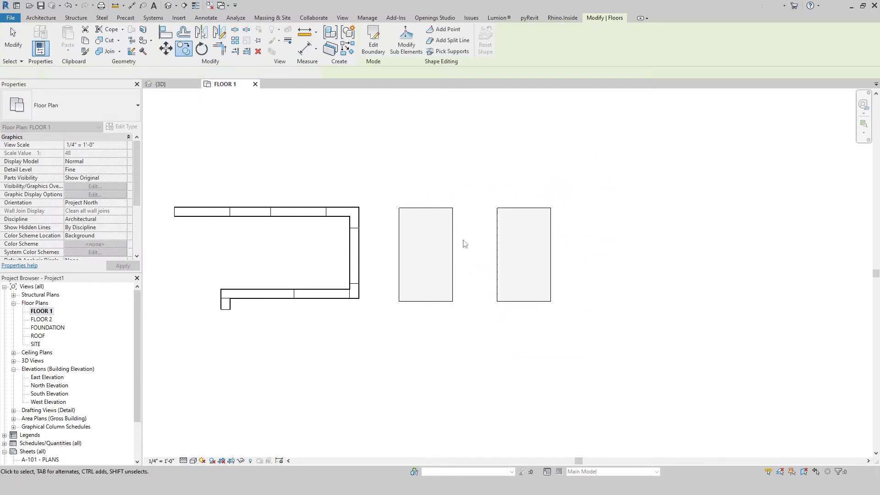
In the {3D} view, edit the sub-elements of the slab nearest the ramp and set its front corner point's elevation to 10'.
{"action": "left_click", "coordinate": [439, 210]}
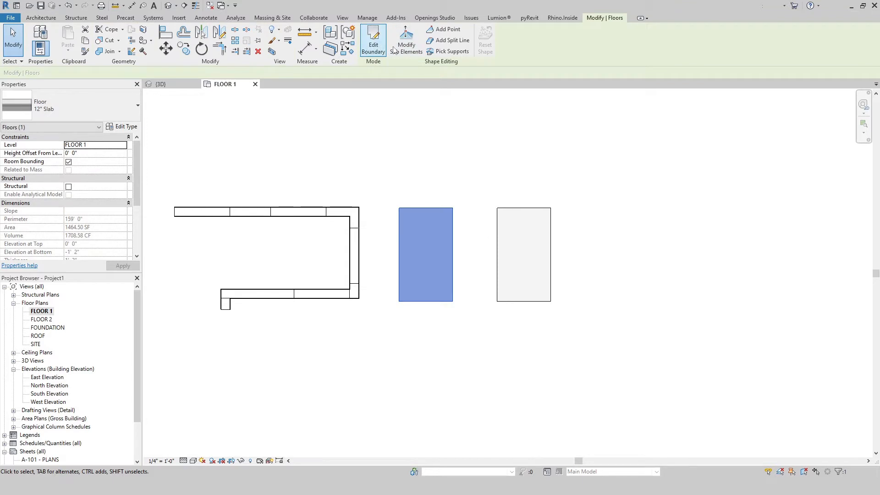
{"action": "left_click", "coordinate": [161, 84]}
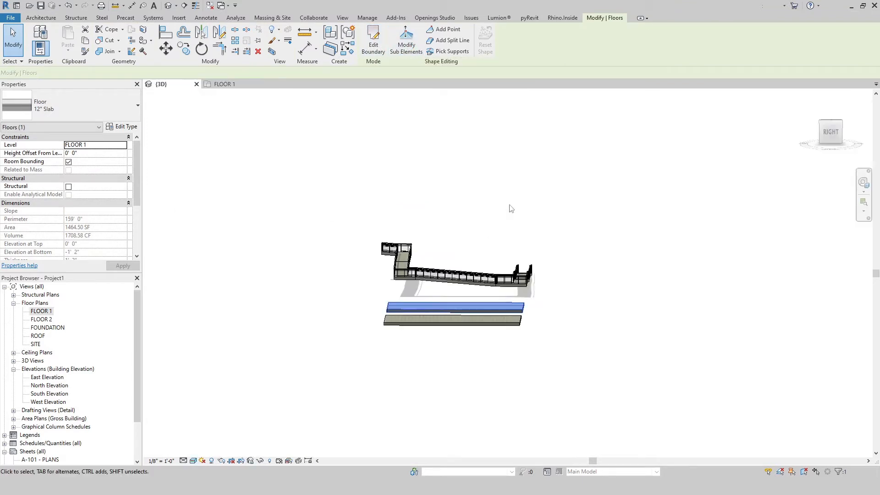
{"action": "middle_click_drag", "start_coordinate": [398, 310], "coordinate": [493, 308], "text": "shift"}
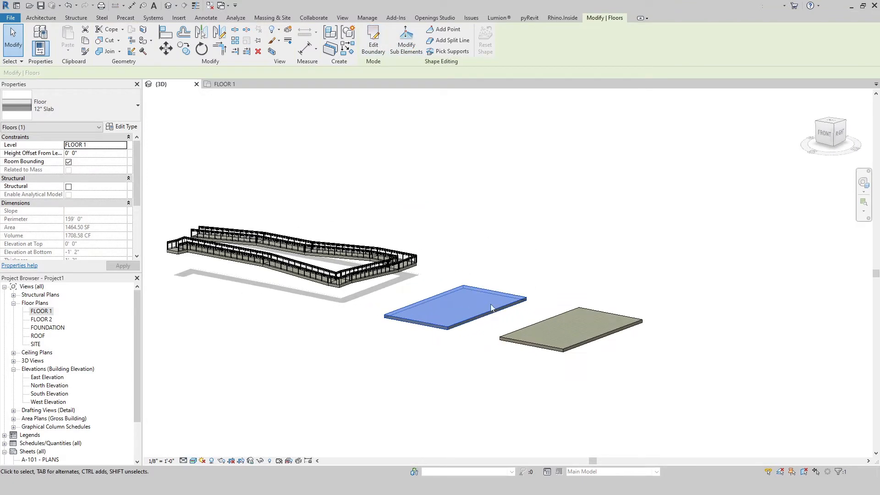
{"action": "left_click", "coordinate": [407, 40]}
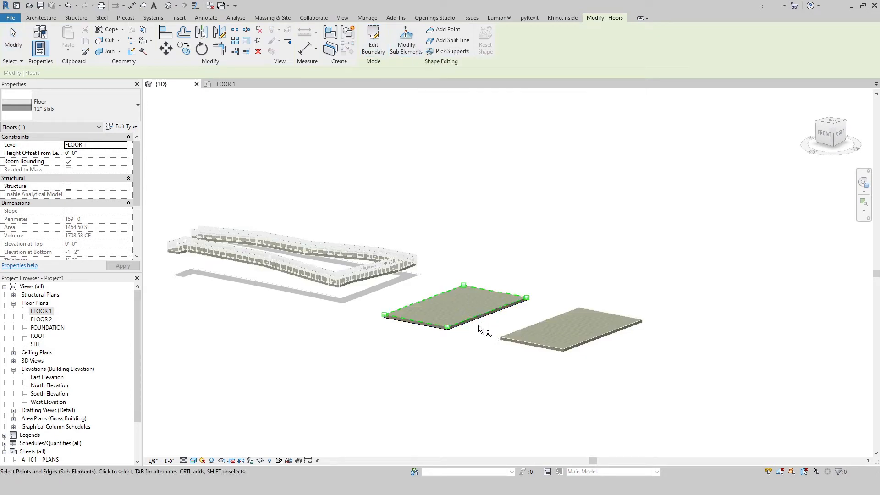
{"action": "left_click", "coordinate": [448, 329]}
{"action": "left_click", "coordinate": [458, 324]}
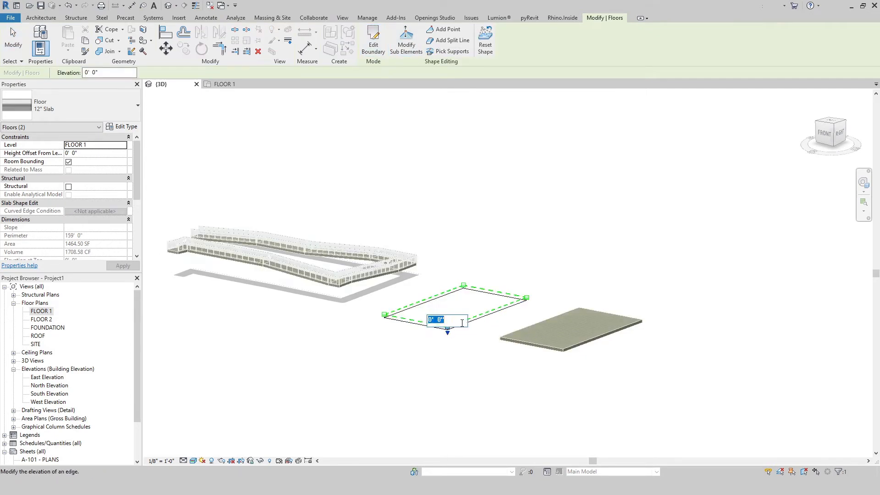
{"action": "type", "text": "10"}
{"action": "key", "text": "Return"}
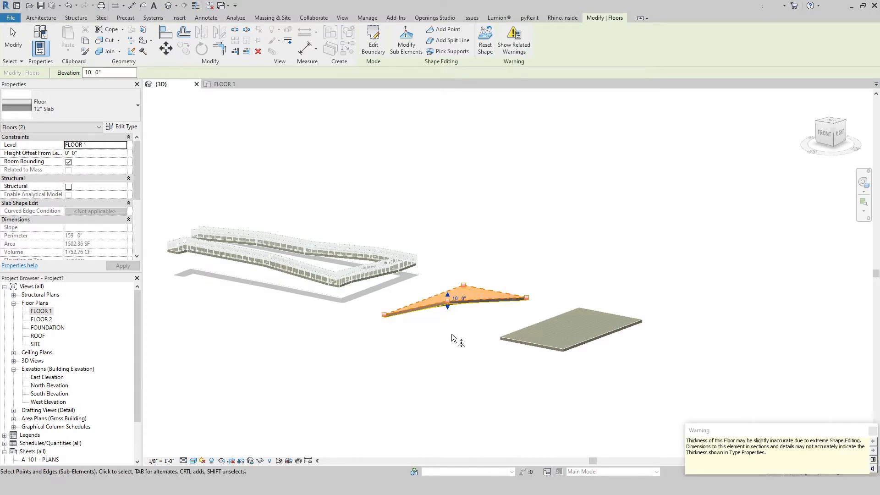
Finish editing the sub-elements of the slab beside the ramp and examine its raised corner from several angles.
{"action": "middle_click_drag", "start_coordinate": [438, 347], "coordinate": [541, 347], "text": "shift"}
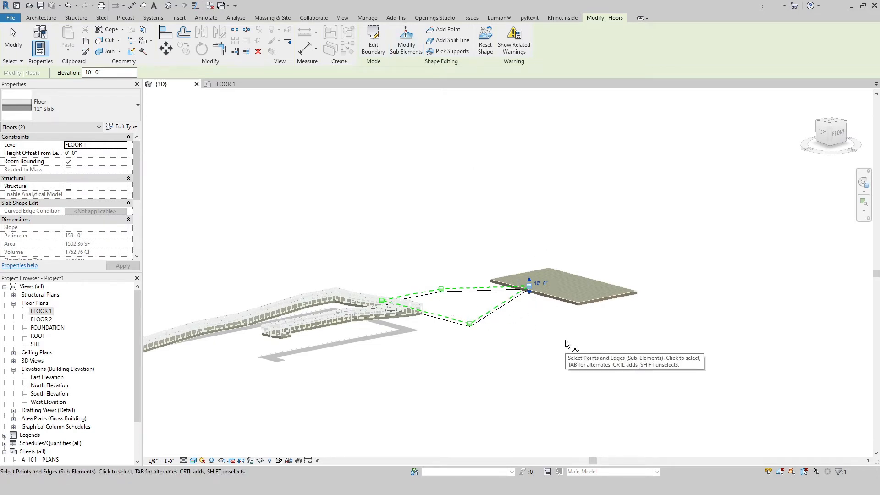
{"action": "key", "text": "Escape"}
{"action": "key", "text": "Escape"}
{"action": "middle_click_drag", "start_coordinate": [564, 307], "coordinate": [308, 370], "text": "shift"}
{"action": "middle_click_drag", "start_coordinate": [368, 307], "coordinate": [398, 386], "text": "shift"}
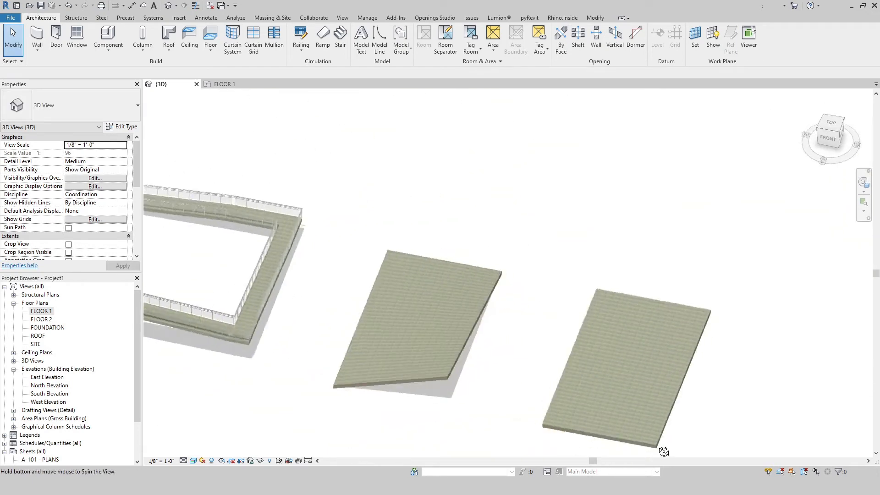
Edit the boundary of the slab beside the ramp to add a 9'-radius circular opening near its centre.
{"action": "left_click", "coordinate": [406, 381]}
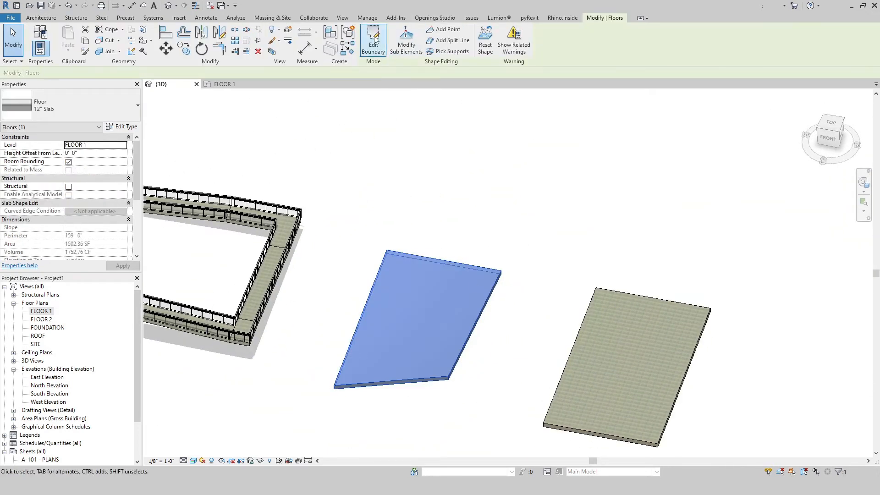
{"action": "double_click", "coordinate": [478, 313]}
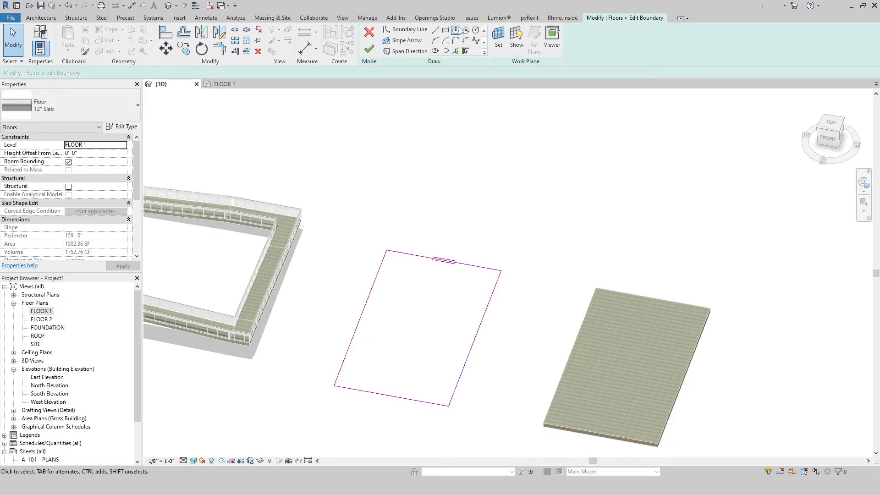
{"action": "left_click", "coordinate": [477, 30]}
{"action": "left_click", "coordinate": [412, 327]}
{"action": "left_click", "coordinate": [444, 315]}
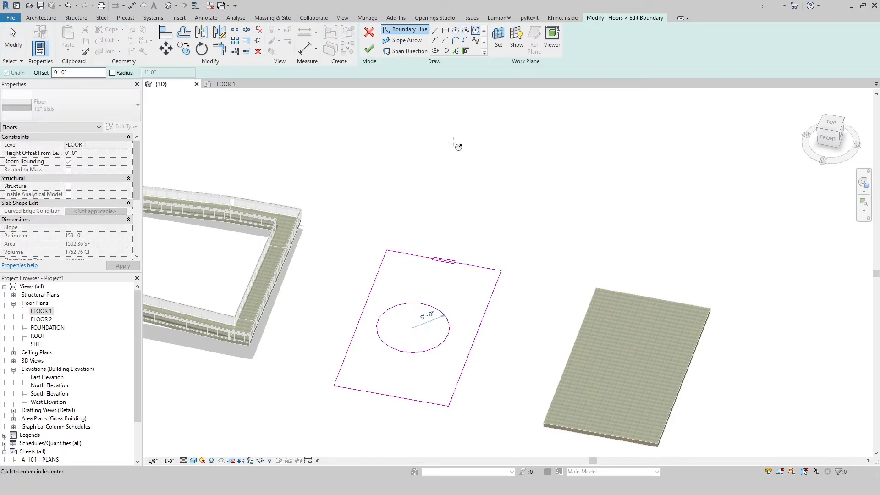
{"action": "left_click", "coordinate": [370, 48]}
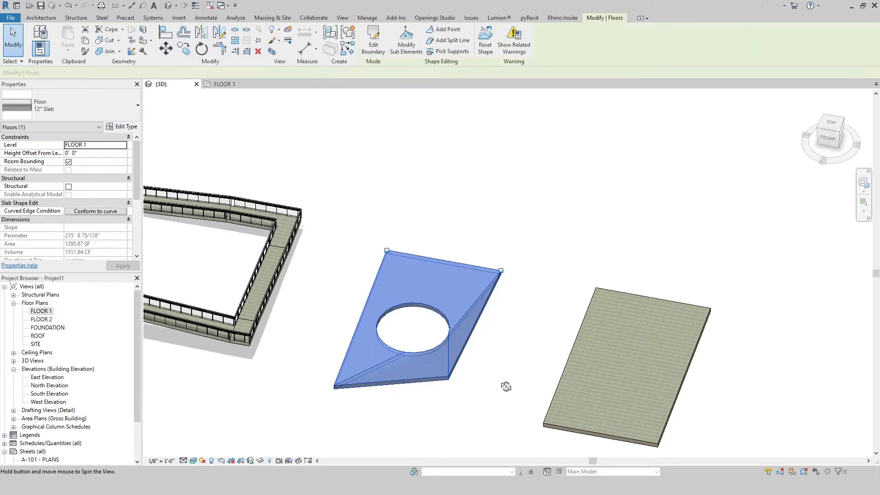
{"action": "mouse_move", "coordinate": [507, 385]}
{"action": "middle_mouse_down", "text": "shift"}
{"action": "mouse_move", "coordinate": [267, 343]}
{"action": "mouse_move", "coordinate": [521, 422]}
{"action": "mouse_move", "coordinate": [418, 401]}
{"action": "mouse_move", "coordinate": [409, 279]}
{"action": "middle_mouse_up", "text": "shift"}
{"action": "key", "text": "Escape"}
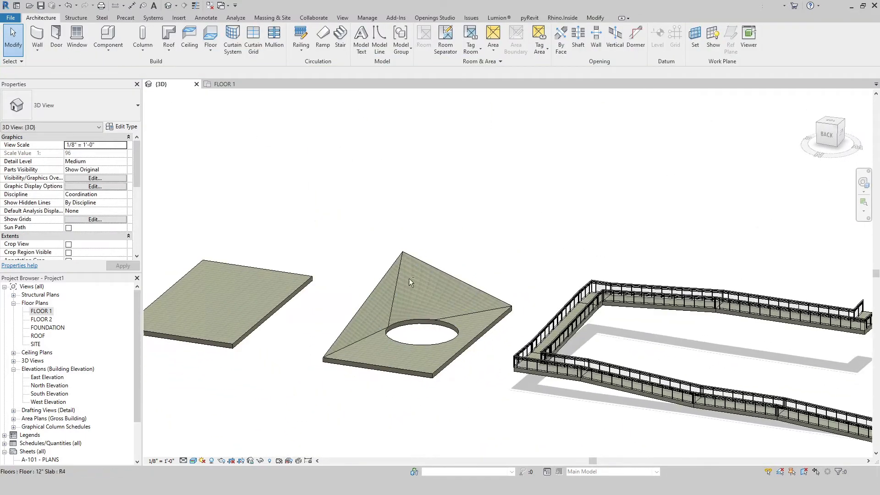
Edit the slab's sub-elements, raising the opening's point nearest the peak about 5' and lowering the opposite point about 1'-6".
{"action": "middle_click_drag", "start_coordinate": [404, 348], "coordinate": [386, 340], "text": "shift"}
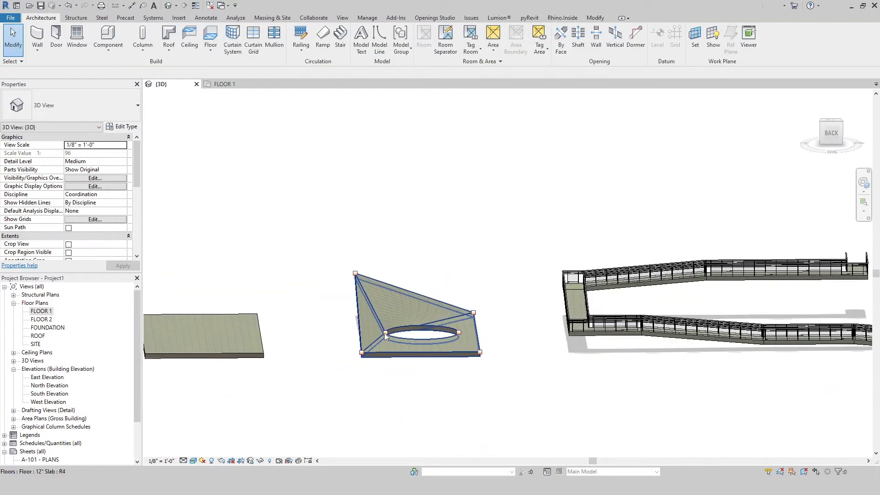
{"action": "left_click", "coordinate": [386, 335]}
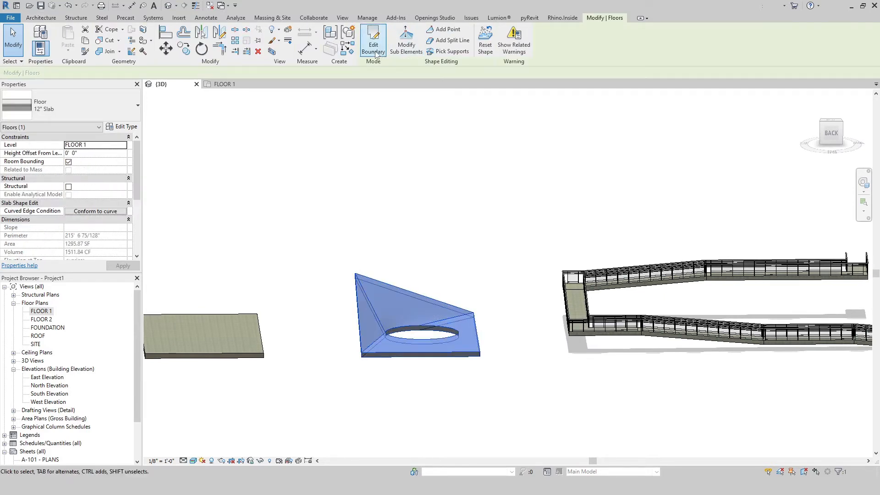
{"action": "middle_click_drag", "start_coordinate": [455, 340], "coordinate": [396, 312], "text": "shift"}
{"action": "scroll", "coordinate": [396, 312], "scroll_direction": "up", "scroll_amount": 3}
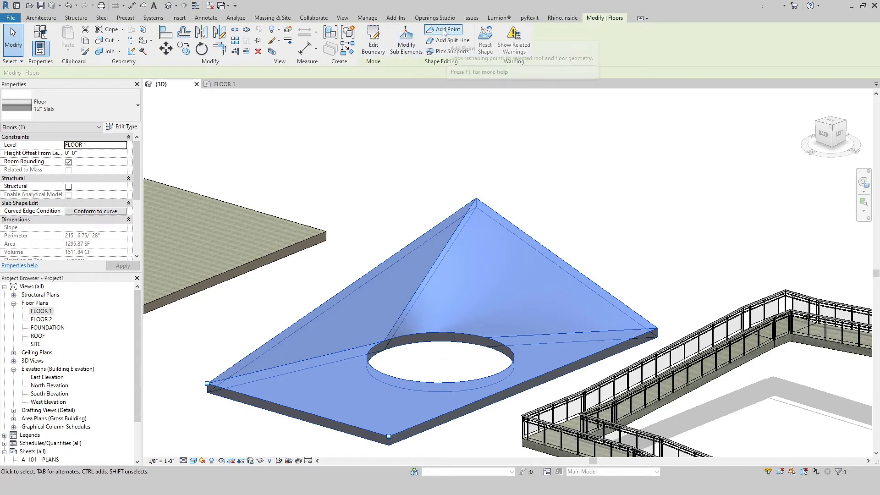
{"action": "left_click", "coordinate": [406, 39]}
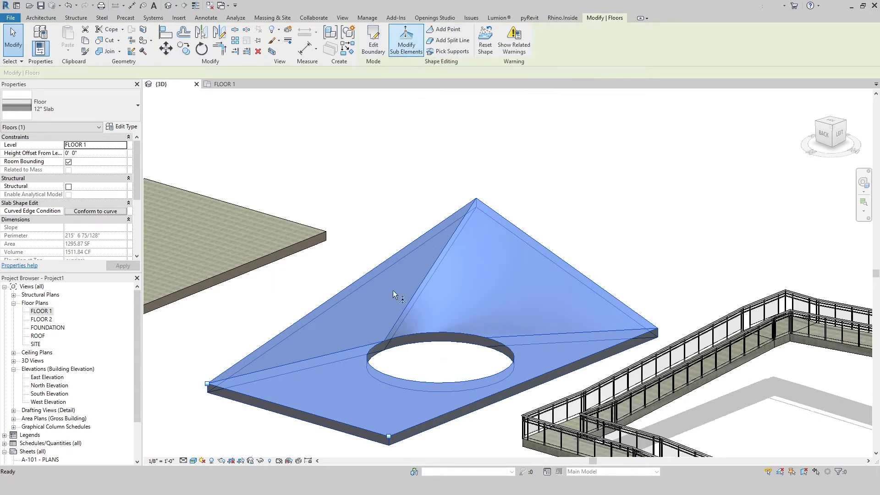
{"action": "left_click", "coordinate": [384, 341]}
{"action": "left_click_drag", "start_coordinate": [384, 338], "coordinate": [386, 302]}
{"action": "left_click", "coordinate": [498, 380]}
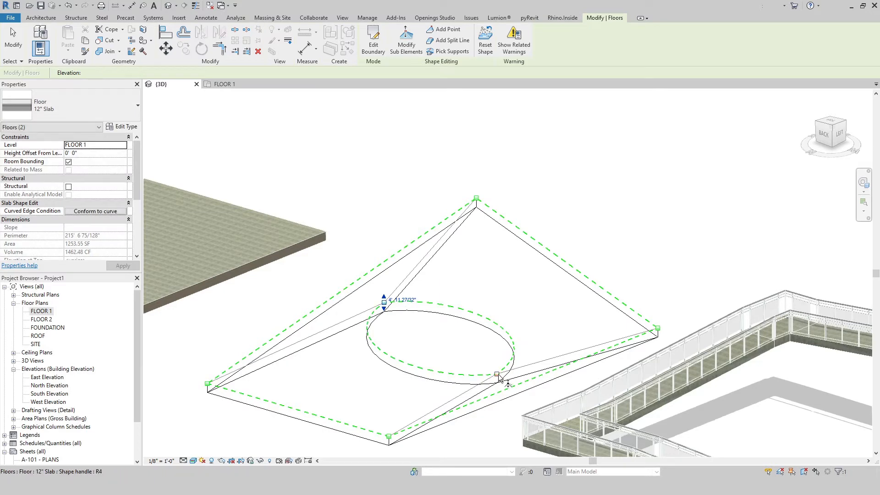
{"action": "left_click_drag", "start_coordinate": [498, 382], "coordinate": [498, 392]}
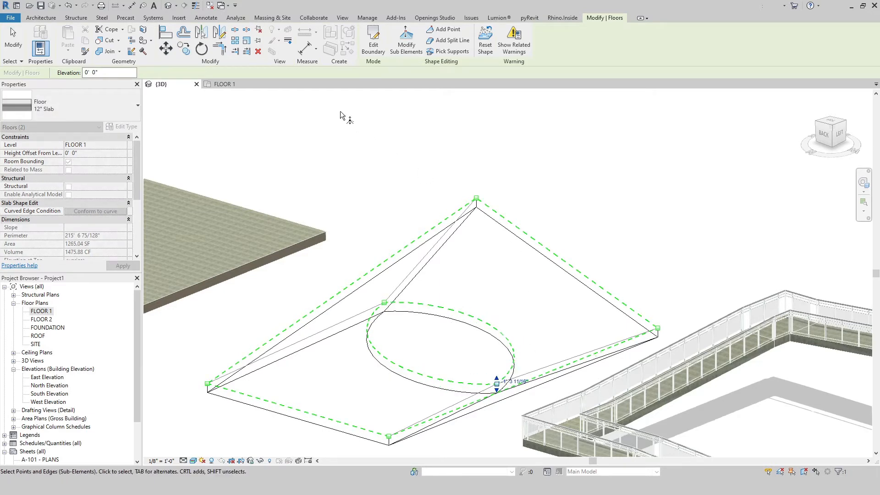
{"action": "key", "text": "Escape"}
{"action": "key", "text": "Escape"}
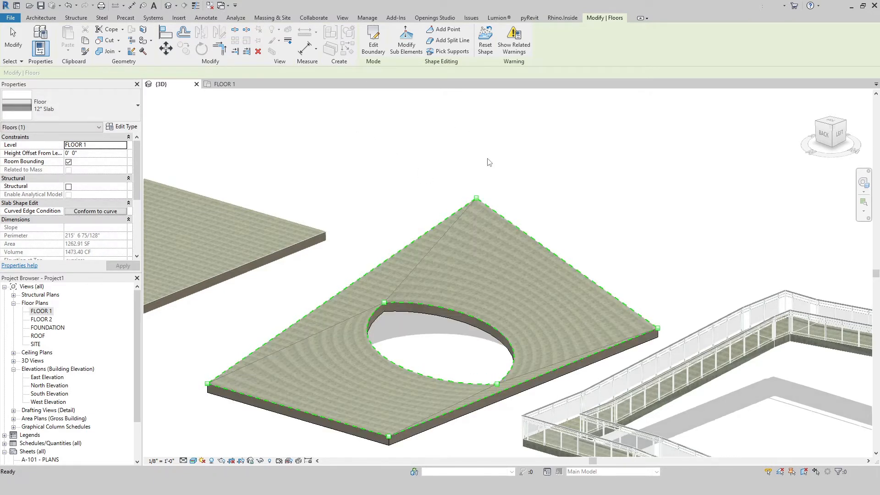
Edit the boundary of the flat outer slab and sketch a slope arrow about 43' long from its back edge towards the front.
{"action": "middle_click_drag", "start_coordinate": [316, 241], "coordinate": [427, 359], "text": "shift"}
{"action": "scroll", "coordinate": [427, 359], "scroll_direction": "down", "scroll_amount": 4}
{"action": "middle_click_drag", "start_coordinate": [544, 387], "coordinate": [376, 271], "text": "shift"}
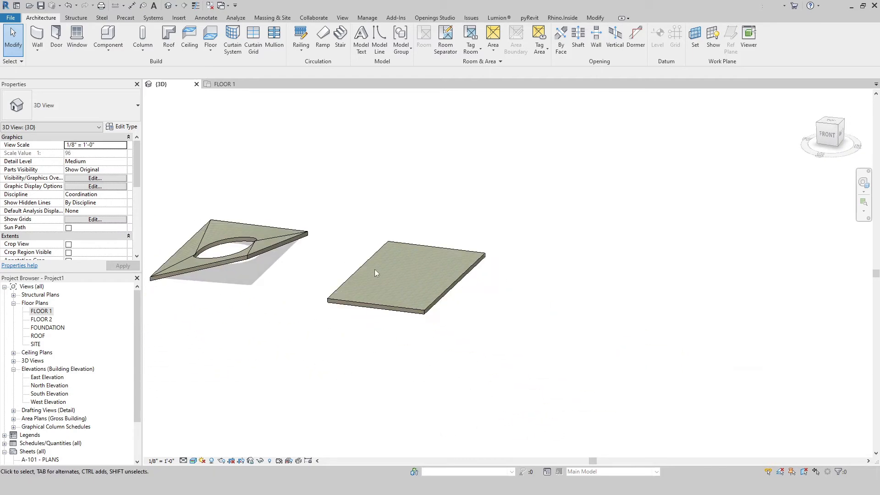
{"action": "left_click", "coordinate": [362, 268]}
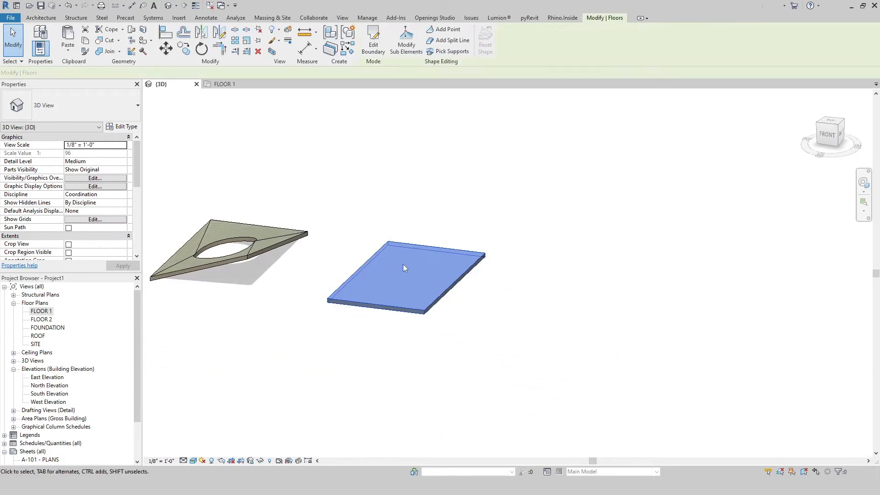
{"action": "left_click", "coordinate": [374, 45]}
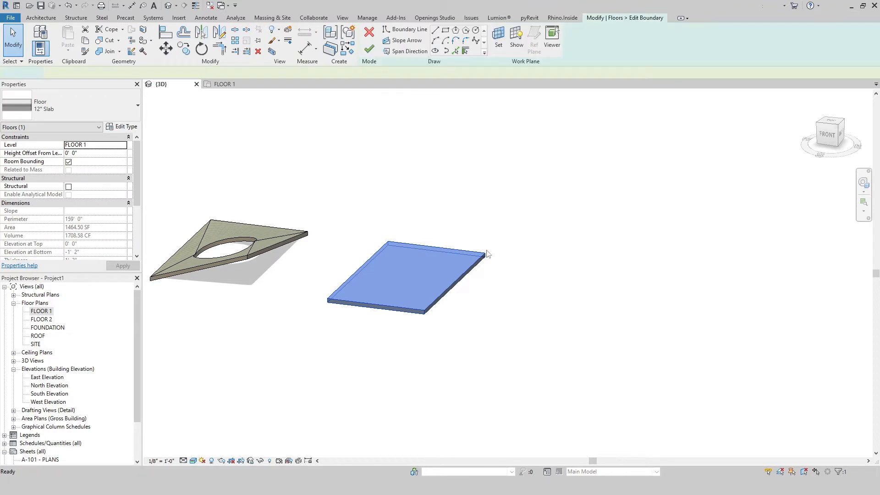
{"action": "left_click", "coordinate": [405, 40]}
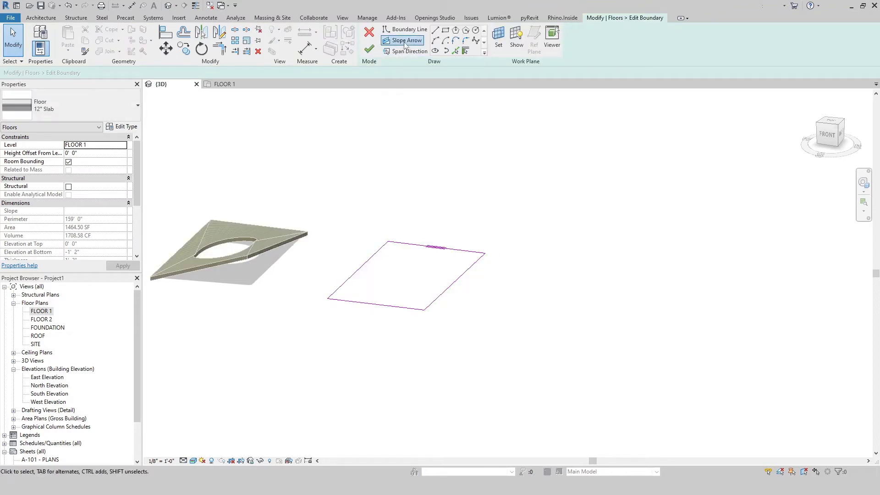
{"action": "left_click", "coordinate": [412, 246]}
{"action": "left_click", "coordinate": [407, 297]}
{"action": "middle_click_drag", "start_coordinate": [368, 325], "coordinate": [408, 326]}
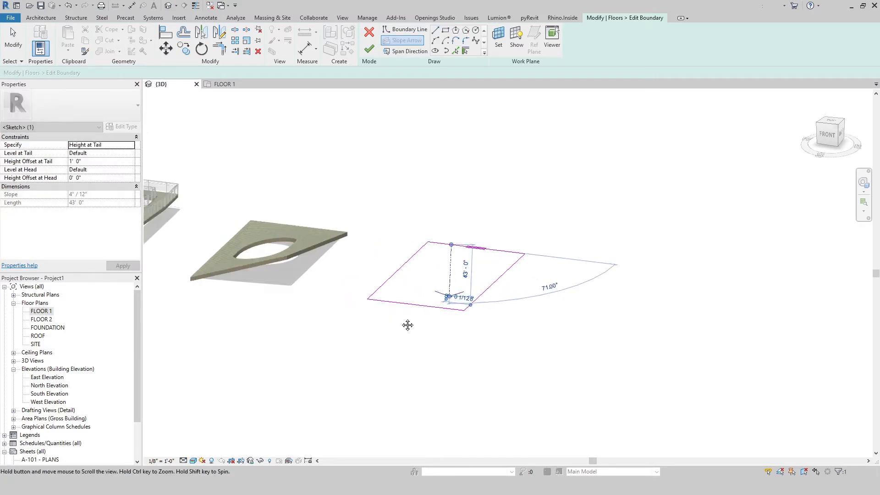
Set the slope arrow's angle to the slab's back edge to 65°.
{"action": "left_click", "coordinate": [551, 286]}
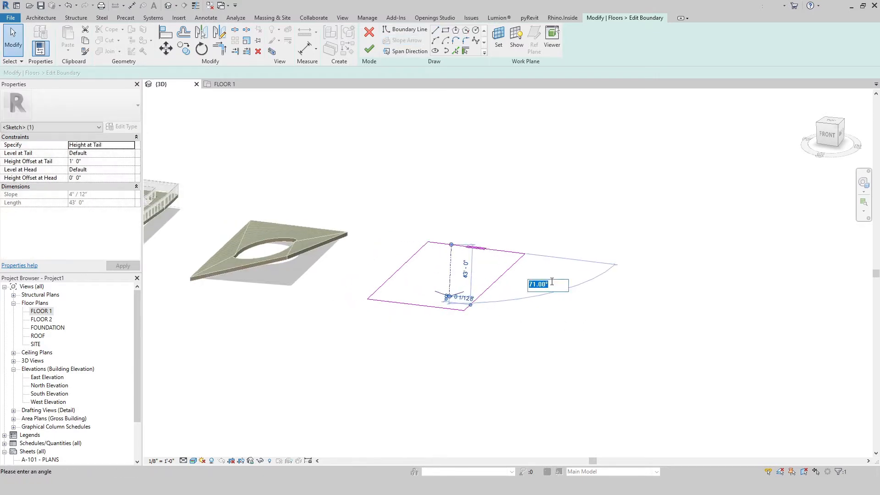
{"action": "type", "text": "65"}
{"action": "key", "text": "Return"}
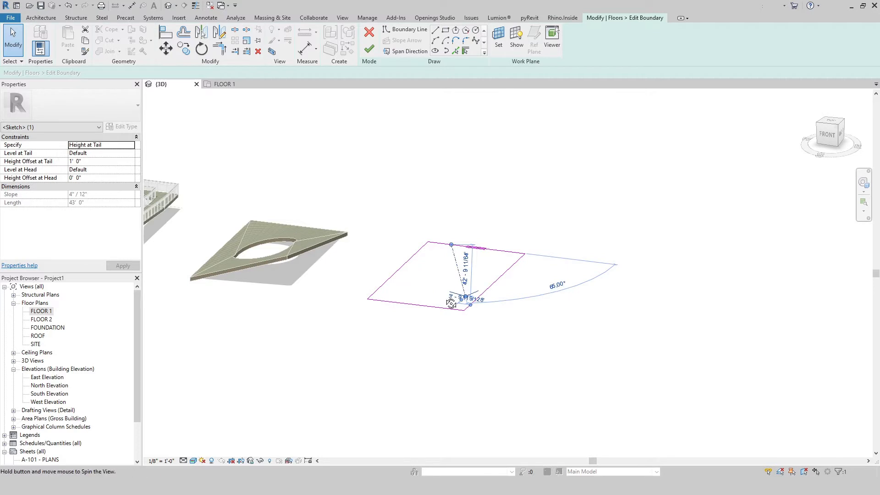
{"action": "middle_click_drag", "start_coordinate": [451, 303], "coordinate": [520, 334], "text": "shift"}
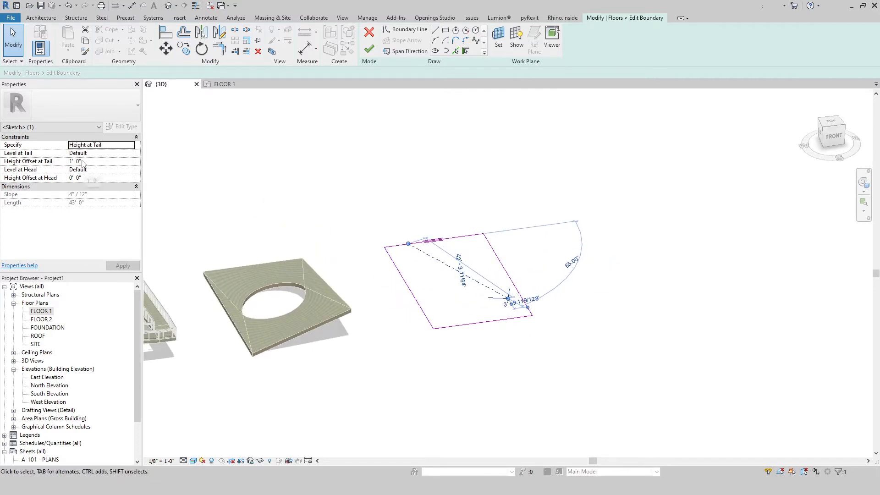
Set the slope arrow's Level at Head to FLOOR 2 and Level at Tail to FLOOR 1, and finish the floor sketch.
{"action": "left_click", "coordinate": [95, 169]}
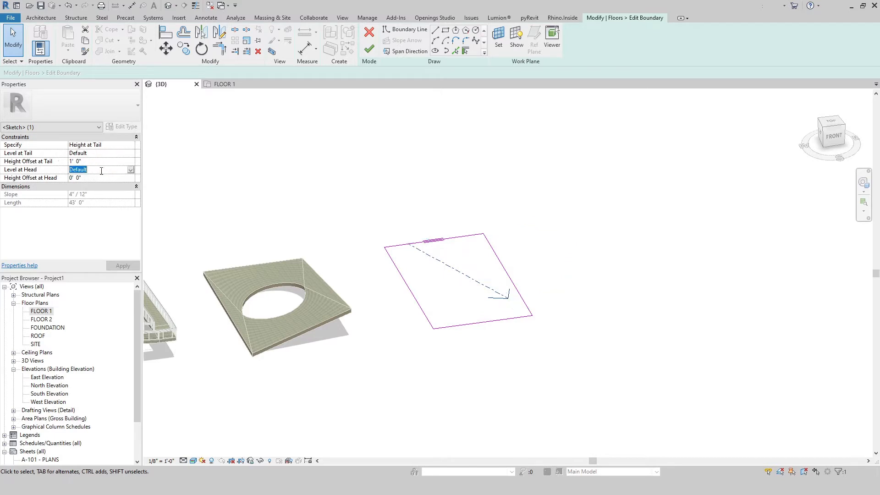
{"action": "left_click", "coordinate": [131, 170]}
{"action": "left_click", "coordinate": [80, 198]}
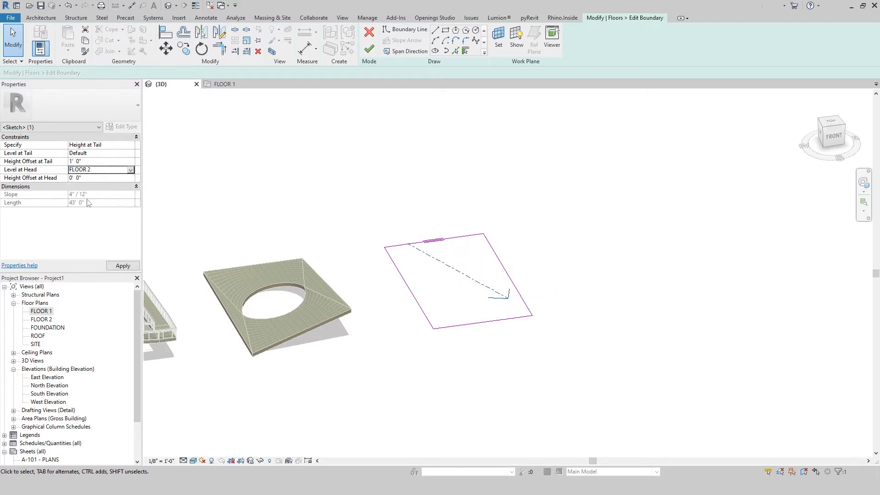
{"action": "left_click", "coordinate": [127, 155]}
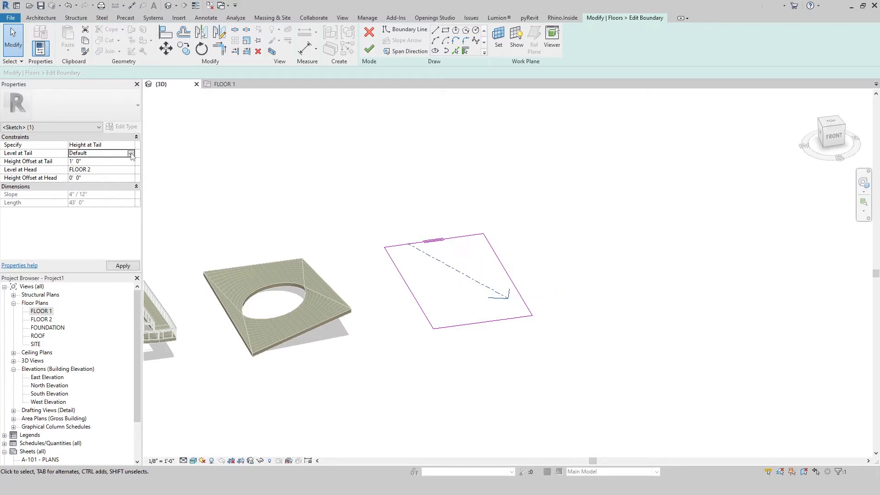
{"action": "left_click", "coordinate": [131, 153]}
{"action": "left_click", "coordinate": [82, 176]}
{"action": "left_click", "coordinate": [127, 267]}
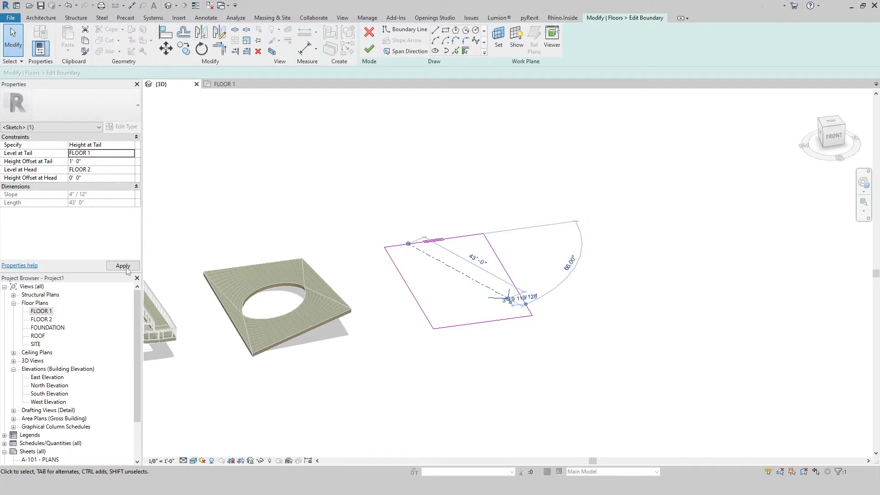
{"action": "left_click", "coordinate": [371, 57]}
{"action": "middle_click_drag", "start_coordinate": [538, 311], "coordinate": [458, 263], "text": "shift"}
{"action": "left_click", "coordinate": [477, 360]}
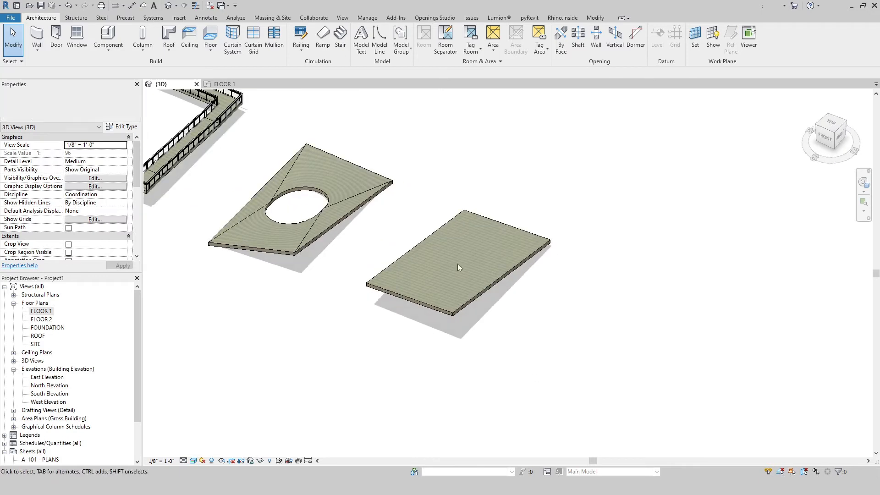
Edit the boundary of the slope-arrow slab to add a circular opening with a radius of about 5'-6" near its centre.
{"action": "left_click", "coordinate": [433, 302]}
{"action": "left_click", "coordinate": [377, 36]}
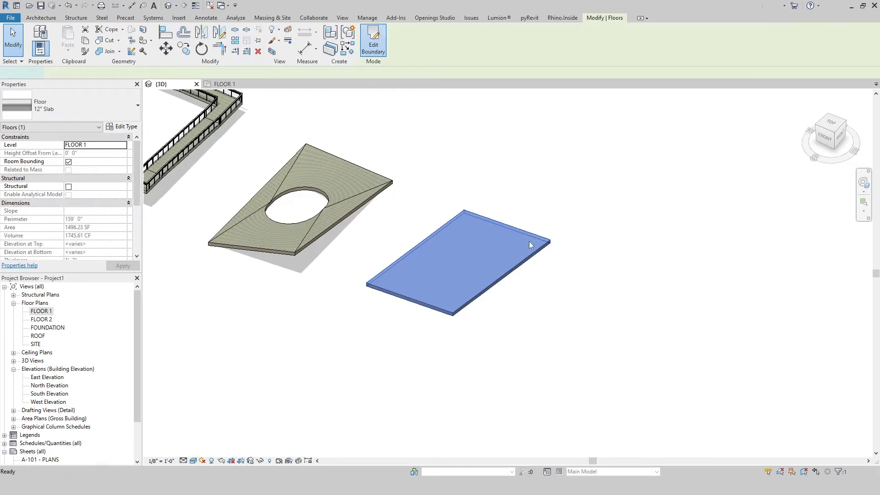
{"action": "left_click", "coordinate": [476, 29]}
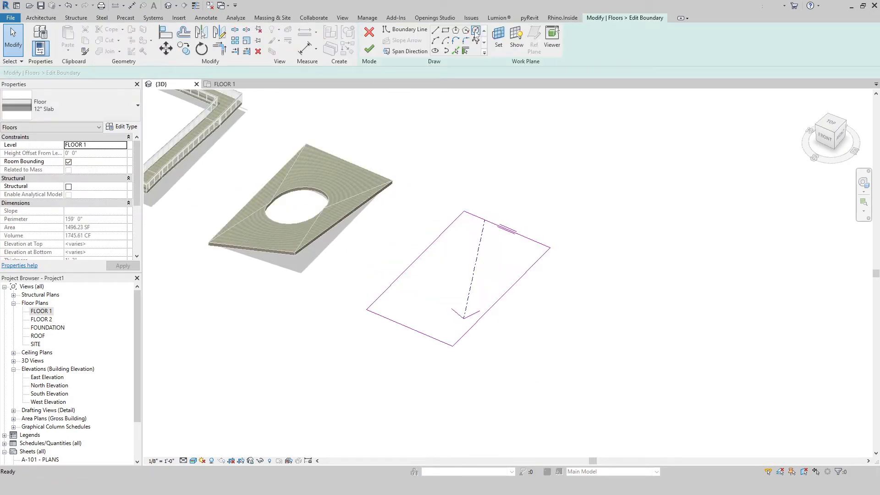
{"action": "left_click", "coordinate": [450, 280]}
{"action": "left_click", "coordinate": [468, 278]}
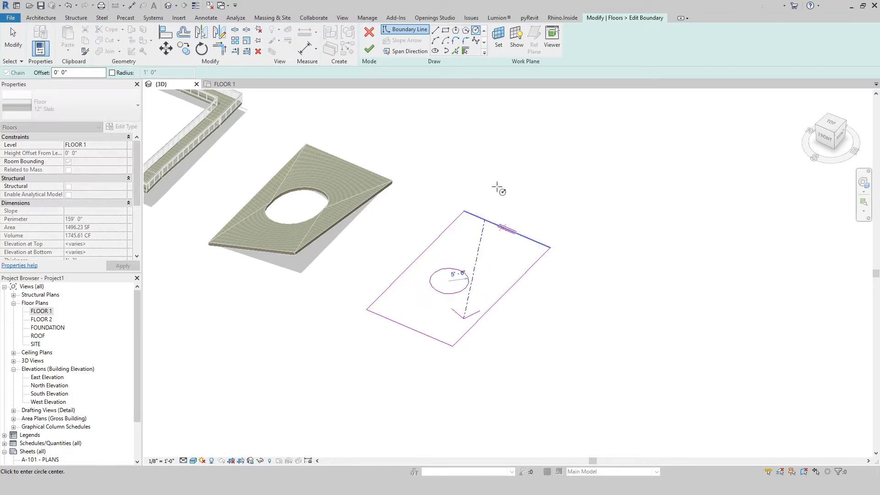
{"action": "left_click", "coordinate": [370, 49]}
{"action": "middle_click_drag", "start_coordinate": [518, 305], "coordinate": [408, 316], "text": "shift"}
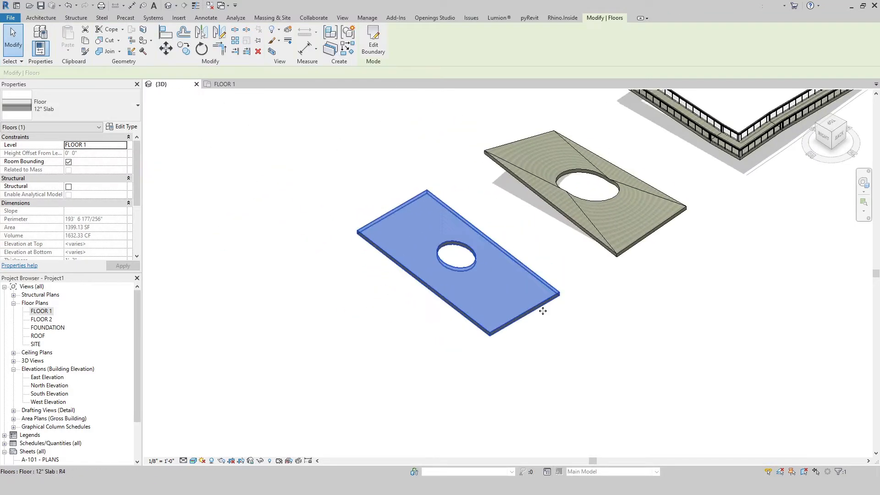
{"action": "left_click", "coordinate": [567, 284]}
Start an architectural wall using the Basic Wall type Generic - 8".
{"action": "middle_click_drag", "start_coordinate": [589, 316], "coordinate": [443, 301], "text": "shift"}
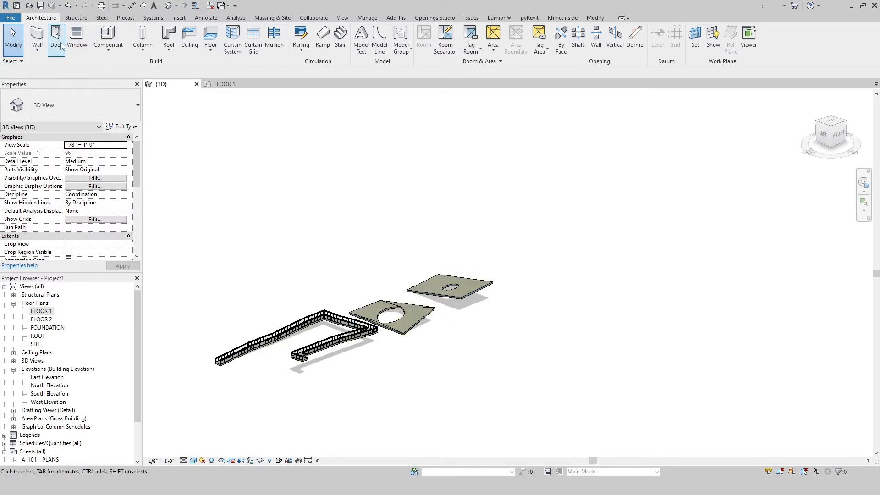
{"action": "left_click", "coordinate": [37, 48]}
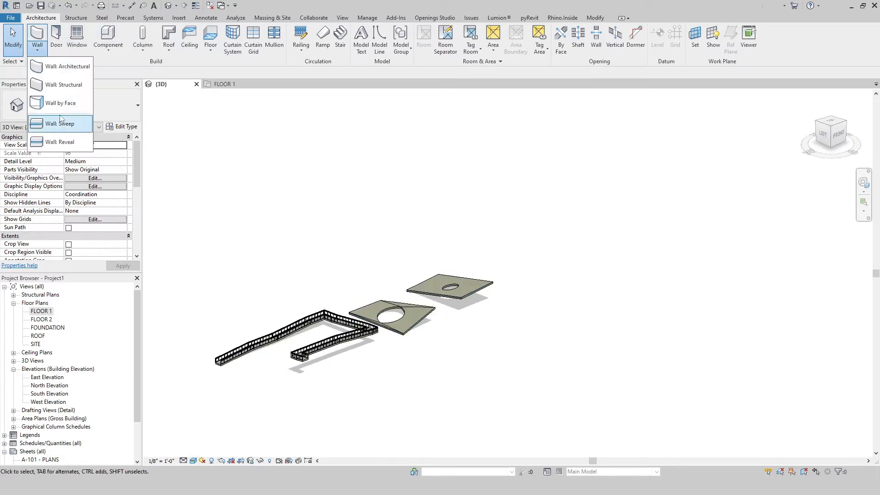
{"action": "left_click", "coordinate": [57, 69]}
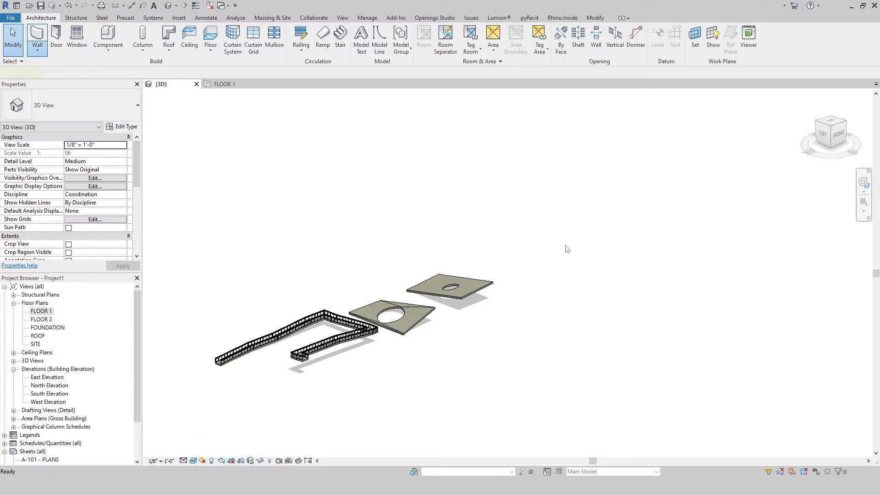
{"action": "left_click", "coordinate": [511, 276]}
{"action": "left_click", "coordinate": [337, 216]}
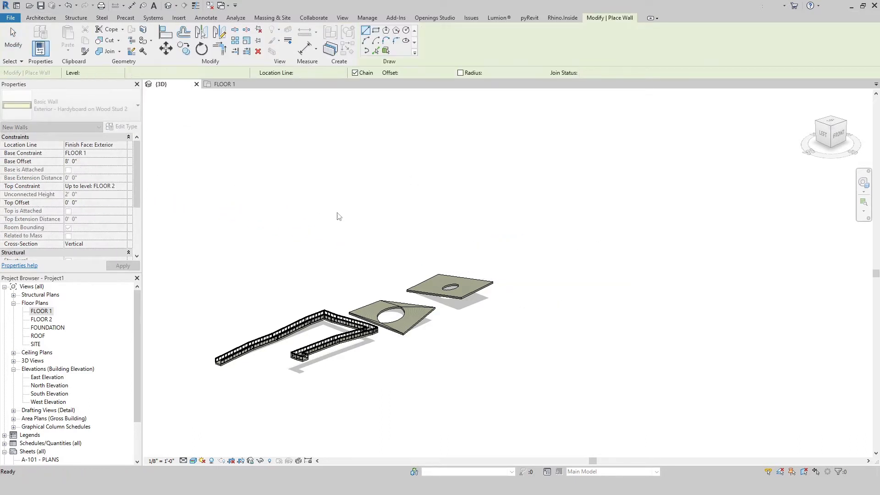
{"action": "left_click", "coordinate": [70, 103]}
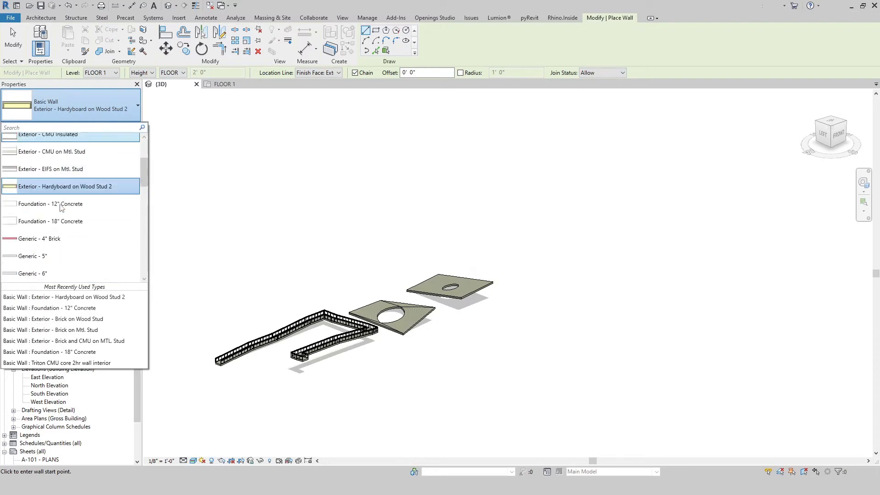
{"action": "scroll", "coordinate": [62, 207], "scroll_direction": "down", "scroll_amount": 2}
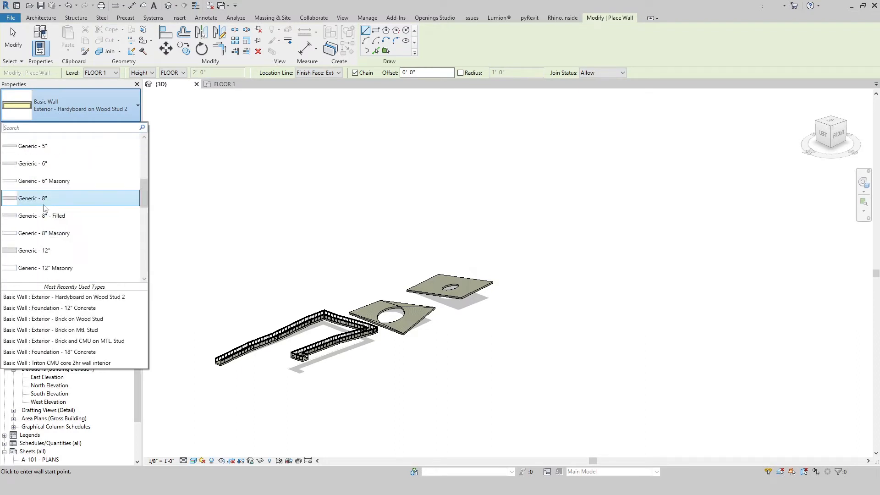
{"action": "left_click", "coordinate": [44, 200]}
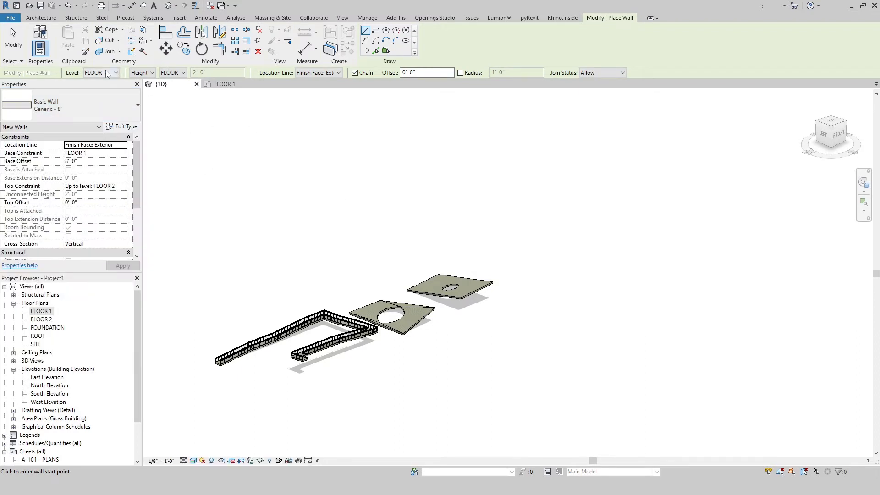
Set the new wall's base level to FOUNDATION and reset its conflicting constraints.
{"action": "left_click", "coordinate": [183, 73]}
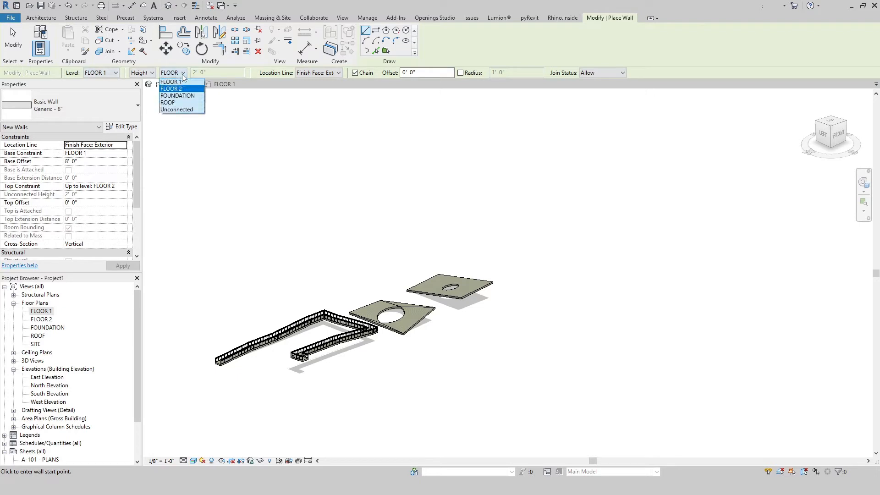
{"action": "left_click", "coordinate": [183, 75]}
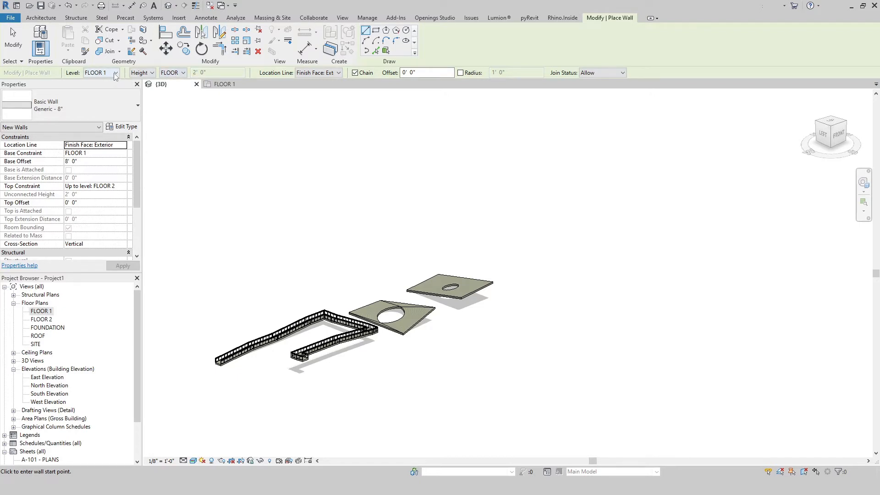
{"action": "left_click", "coordinate": [115, 74]}
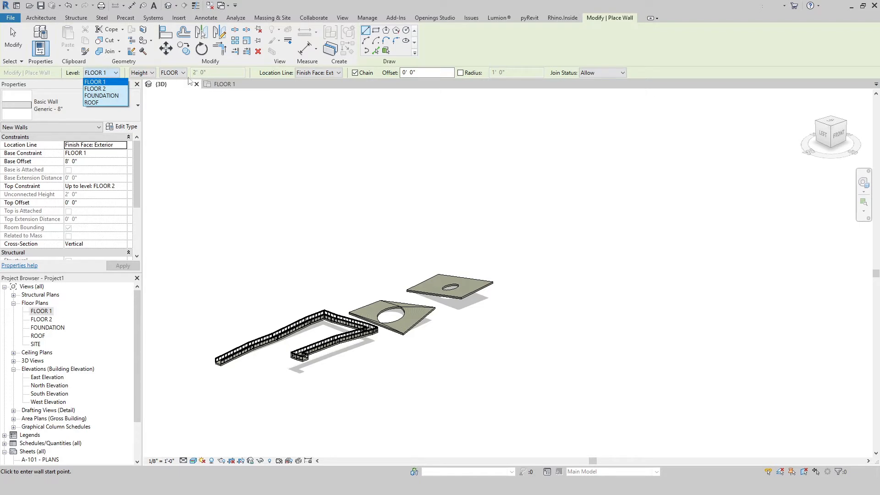
{"action": "left_click", "coordinate": [102, 96]}
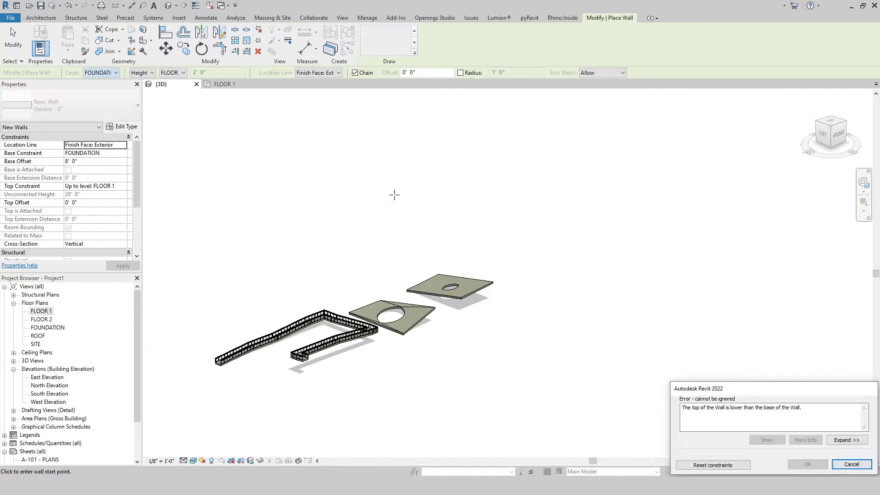
{"action": "left_click", "coordinate": [513, 292]}
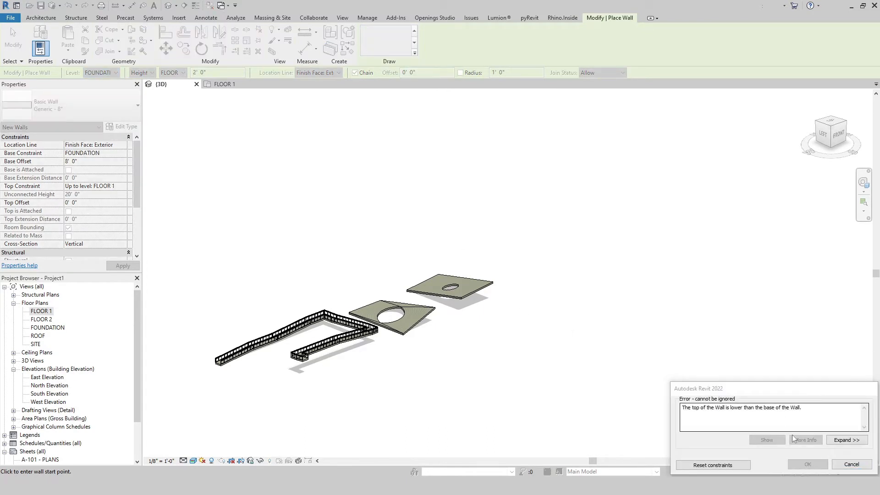
{"action": "left_click", "coordinate": [713, 465]}
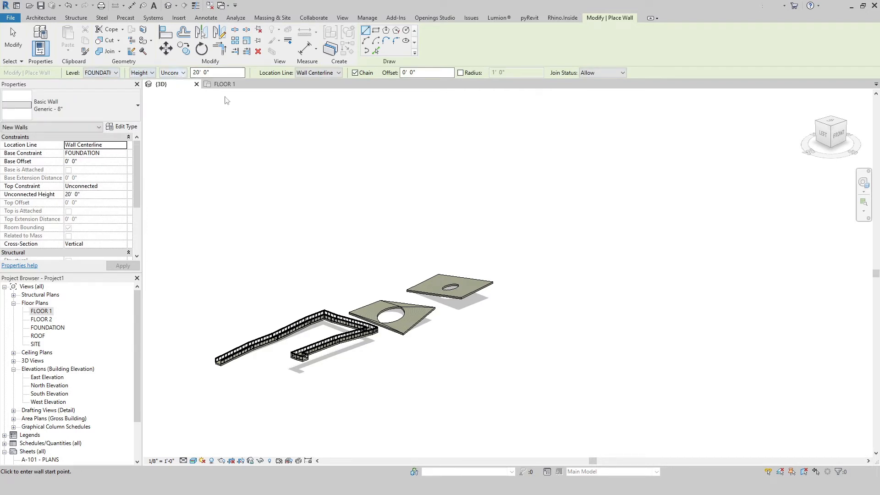
Draw a straight wall about 68' long in the open area beyond the flat slab with the circular opening.
{"action": "left_click", "coordinate": [529, 302]}
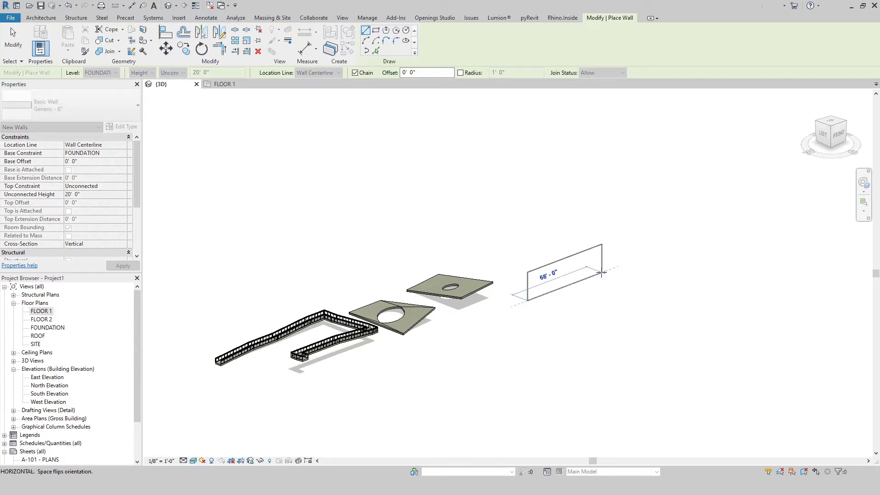
{"action": "left_click", "coordinate": [602, 272]}
{"action": "key", "text": "Escape"}
{"action": "key", "text": "Escape"}
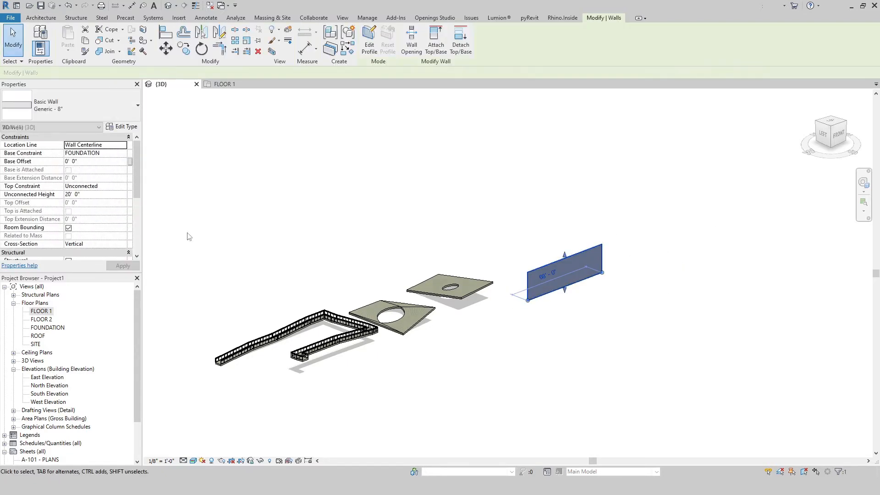
Change the new wall's Cross-Section to Slanted.
{"action": "scroll", "coordinate": [62, 211], "scroll_direction": "down", "scroll_amount": 4}
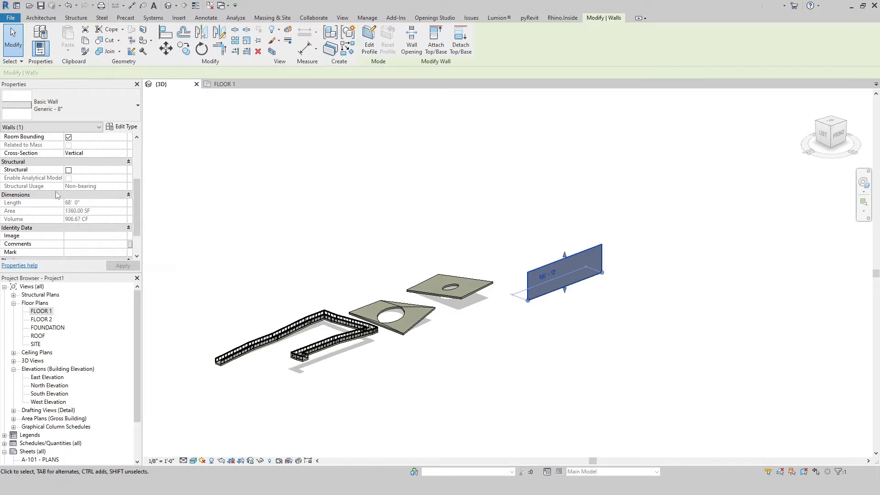
{"action": "scroll", "coordinate": [69, 185], "scroll_direction": "down", "scroll_amount": 2}
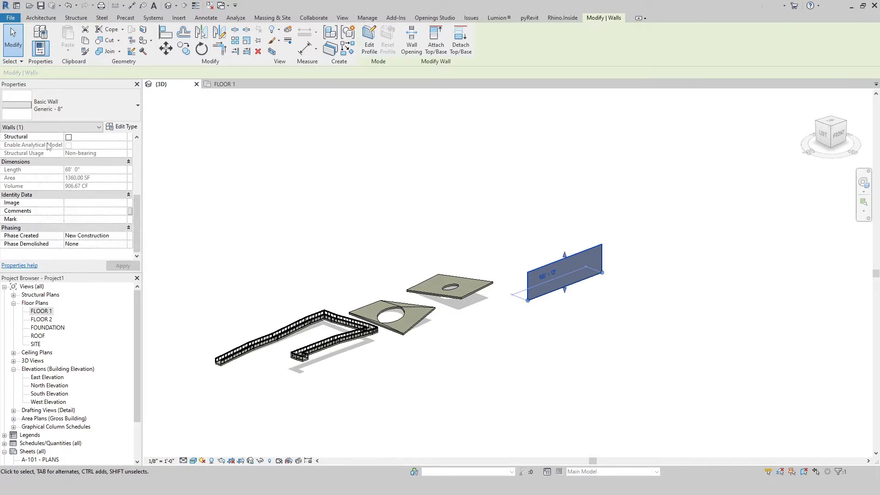
{"action": "scroll", "coordinate": [47, 146], "scroll_direction": "up", "scroll_amount": 3}
{"action": "left_click", "coordinate": [123, 187]}
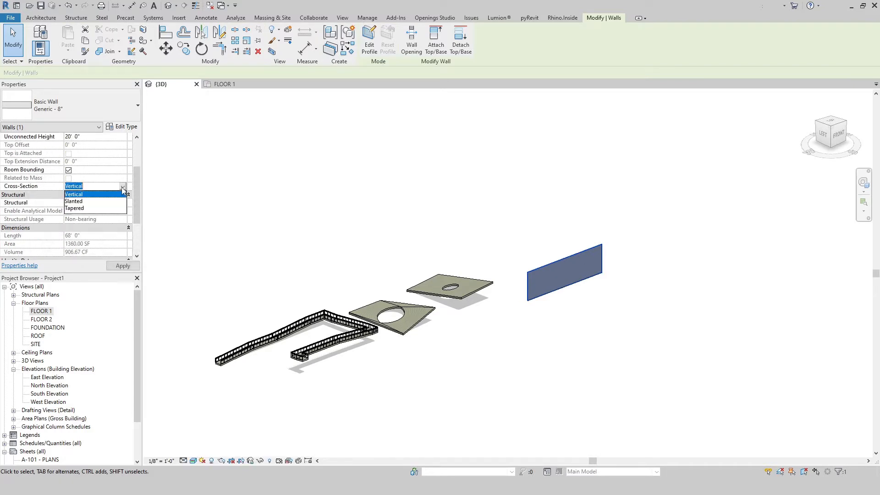
{"action": "left_click", "coordinate": [74, 201]}
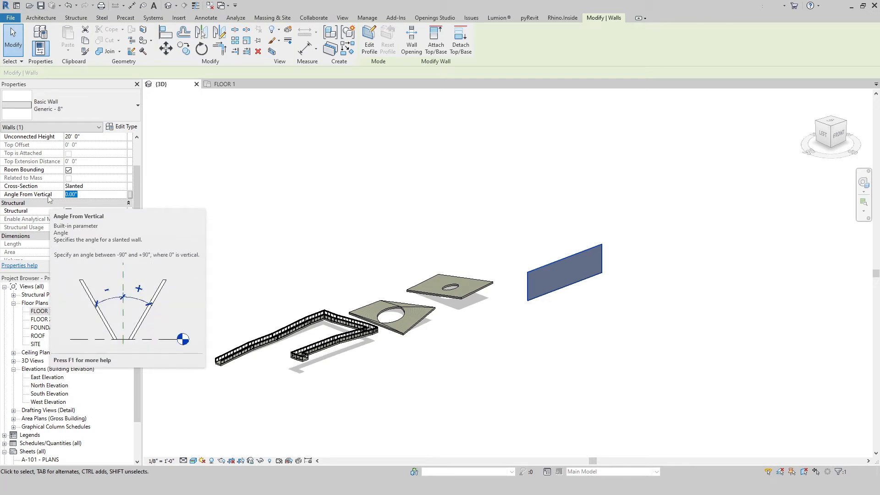
Set the slanted wall's Angle From Vertical to 88° and inspect its slope from the side.
{"action": "type", "text": "88"}
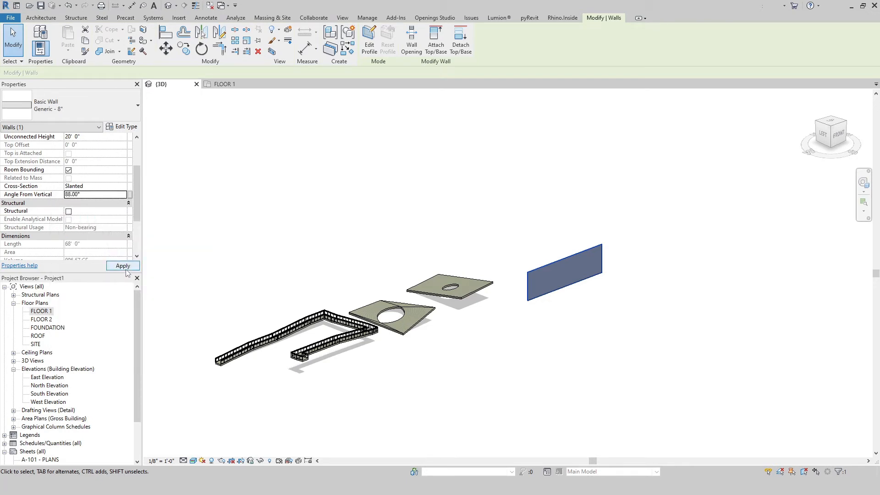
{"action": "left_click", "coordinate": [123, 265]}
{"action": "scroll", "coordinate": [511, 316], "scroll_direction": "down", "scroll_amount": 4}
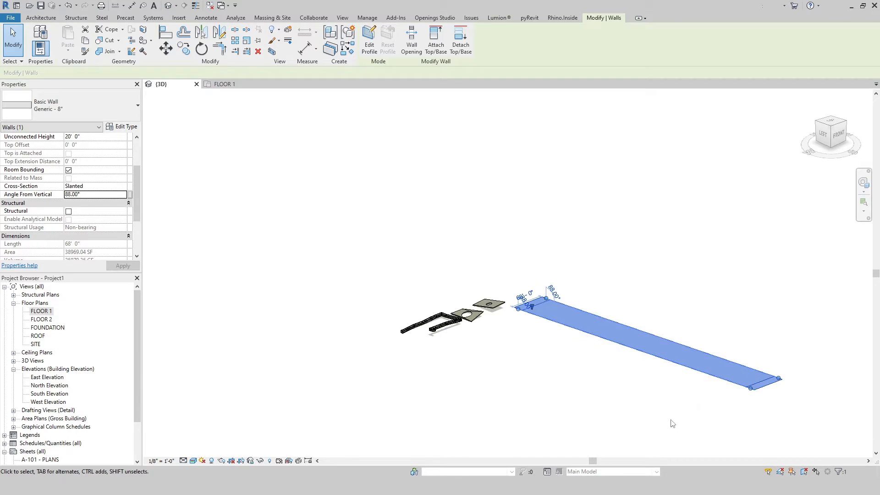
{"action": "middle_click_drag", "start_coordinate": [670, 419], "coordinate": [815, 338], "text": "shift"}
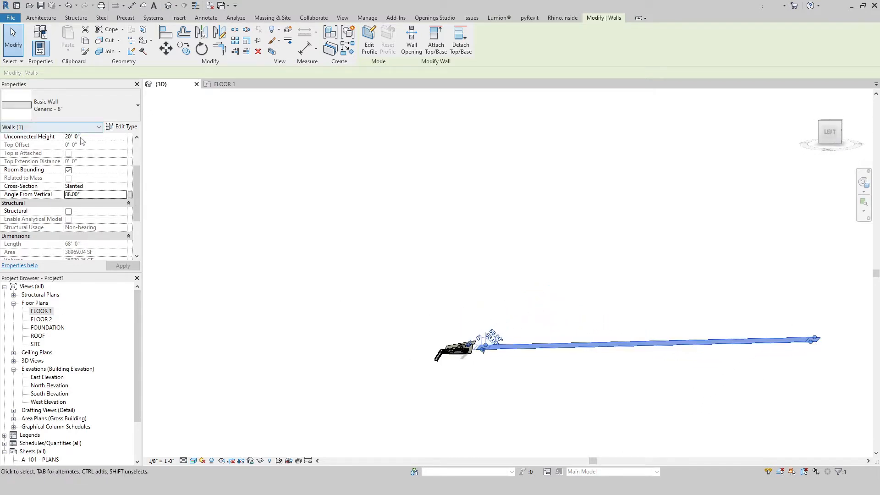
{"action": "mouse_move", "coordinate": [650, 356]}
{"action": "middle_mouse_down", "text": "shift"}
{"action": "mouse_move", "coordinate": [604, 387]}
{"action": "mouse_move", "coordinate": [651, 355]}
{"action": "middle_mouse_up", "text": "shift"}
{"action": "scroll", "coordinate": [689, 348], "scroll_direction": "up", "scroll_amount": 2}
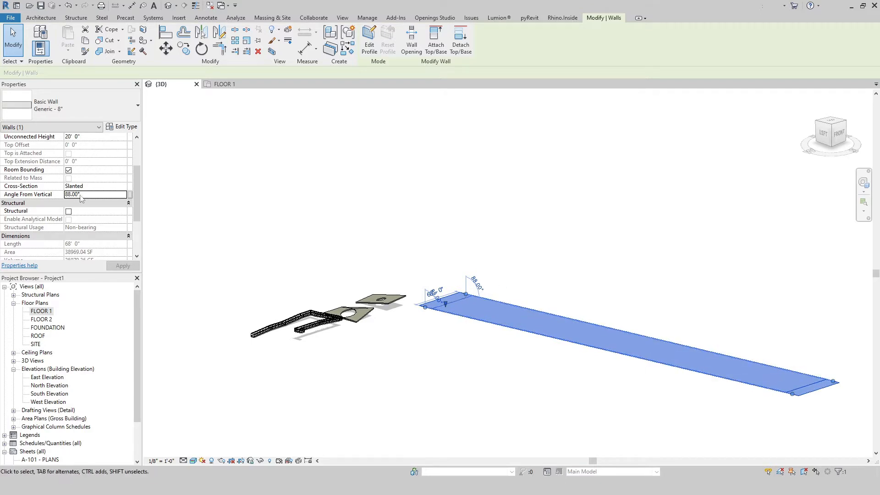
Set the slanted wall's Angle From Vertical to 80°.
{"action": "key", "text": "Return"}
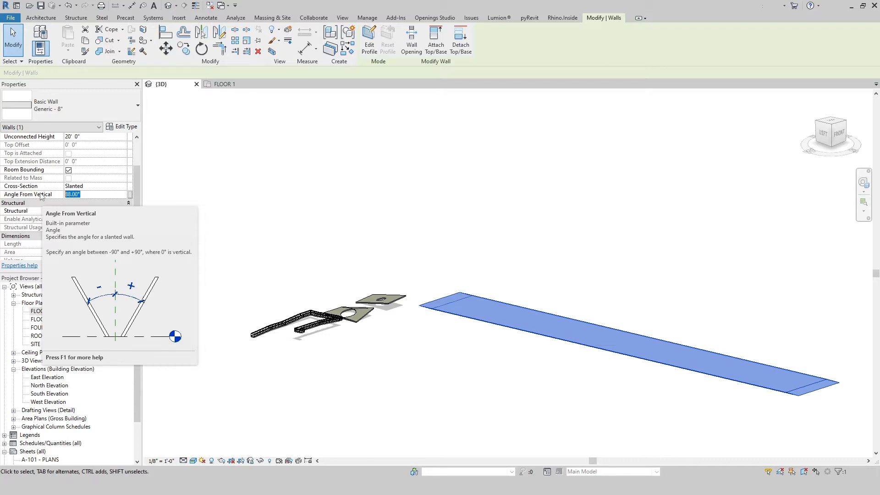
{"action": "type", "text": "80\\"}
{"action": "key", "text": "Return"}
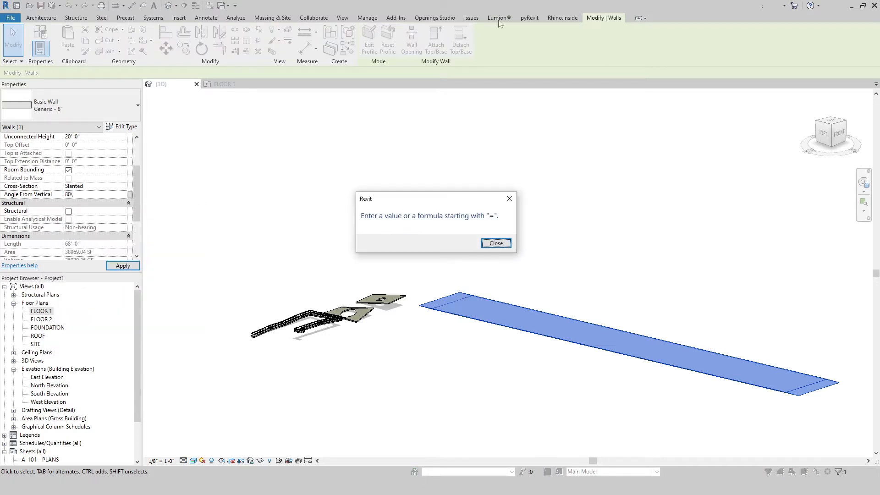
{"action": "left_click", "coordinate": [496, 244]}
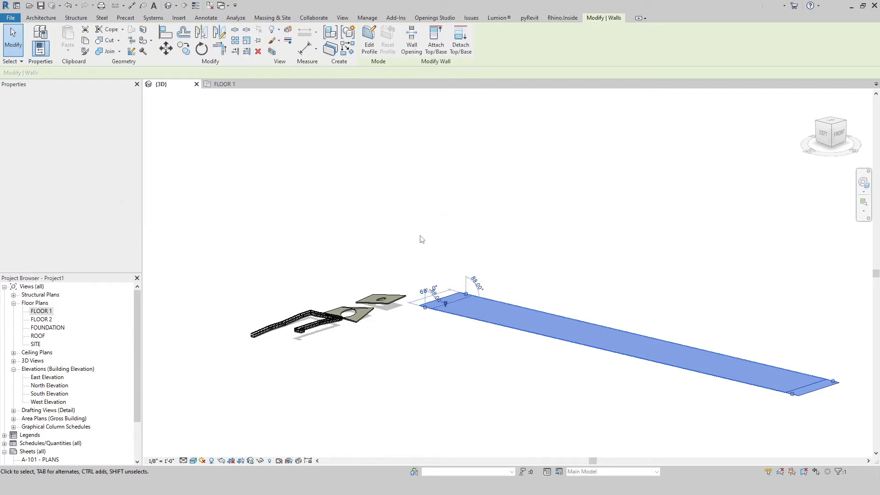
{"action": "left_click", "coordinate": [85, 195]}
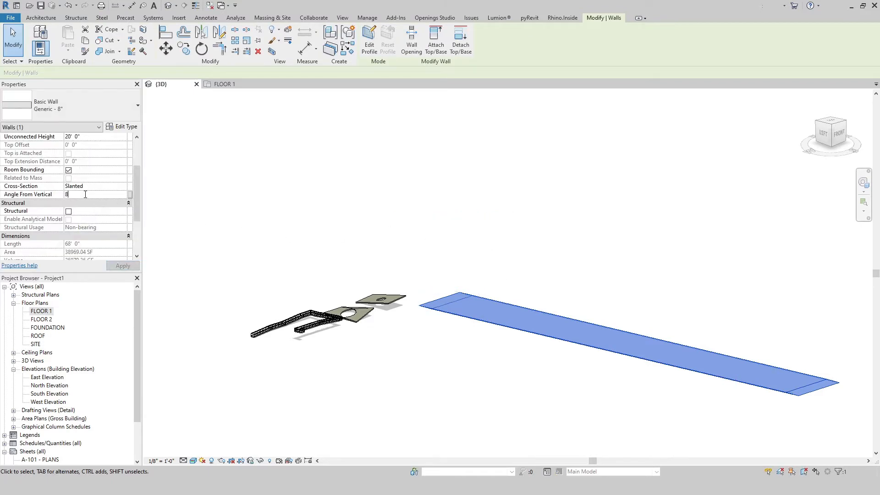
{"action": "key", "text": "Return"}
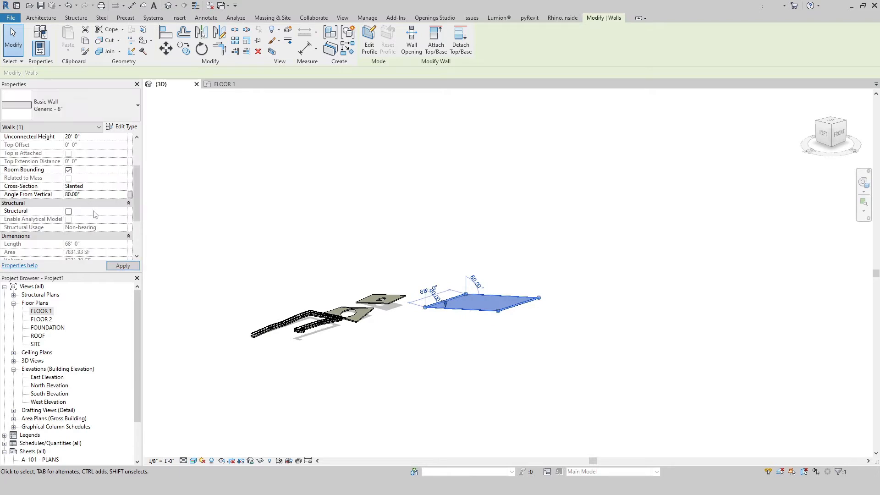
Edit the slanted wall's profile and sketch an S-shaped spline across it from the base edge to the opposite edge.
{"action": "left_click", "coordinate": [448, 364]}
{"action": "middle_click_drag", "start_coordinate": [448, 363], "coordinate": [454, 391], "text": "shift"}
{"action": "scroll", "coordinate": [637, 321], "scroll_direction": "down", "scroll_amount": 5}
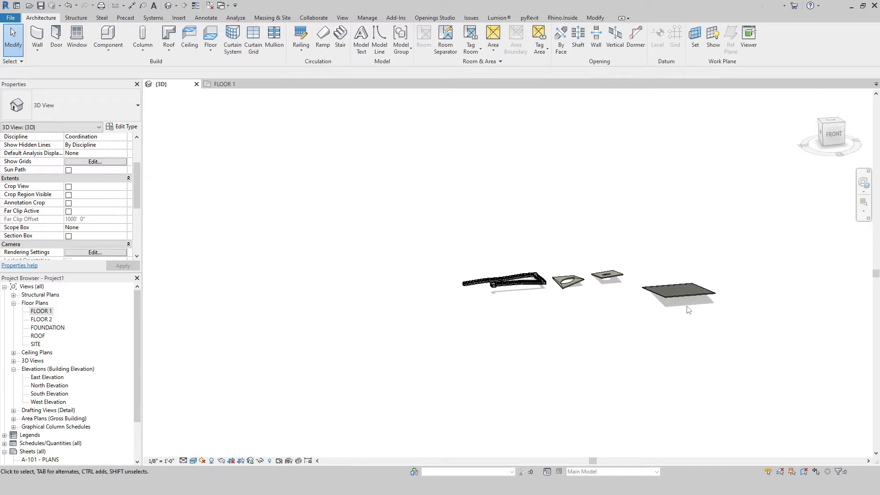
{"action": "left_click", "coordinate": [687, 297]}
{"action": "scroll", "coordinate": [718, 312], "scroll_direction": "up", "scroll_amount": 4}
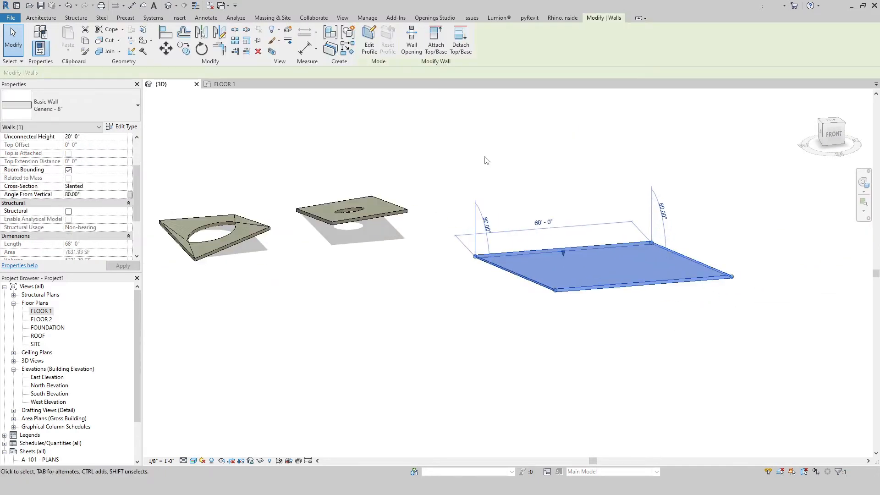
{"action": "left_click", "coordinate": [369, 46]}
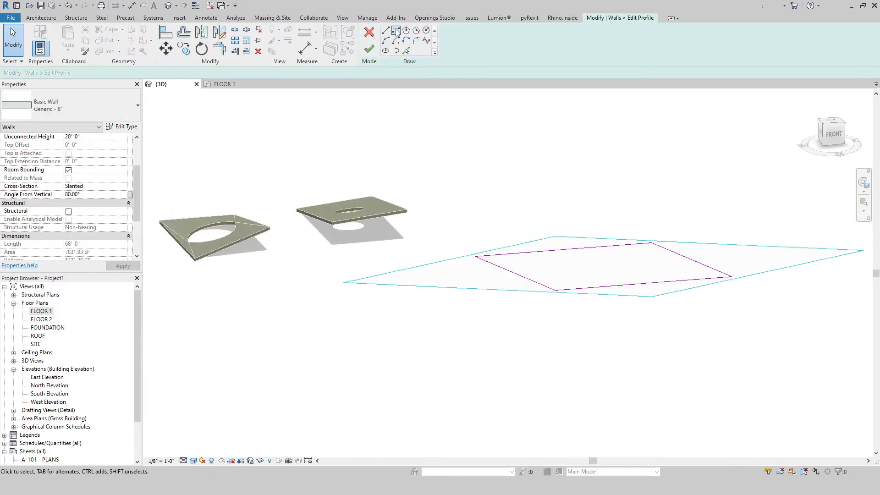
{"action": "left_click", "coordinate": [426, 41]}
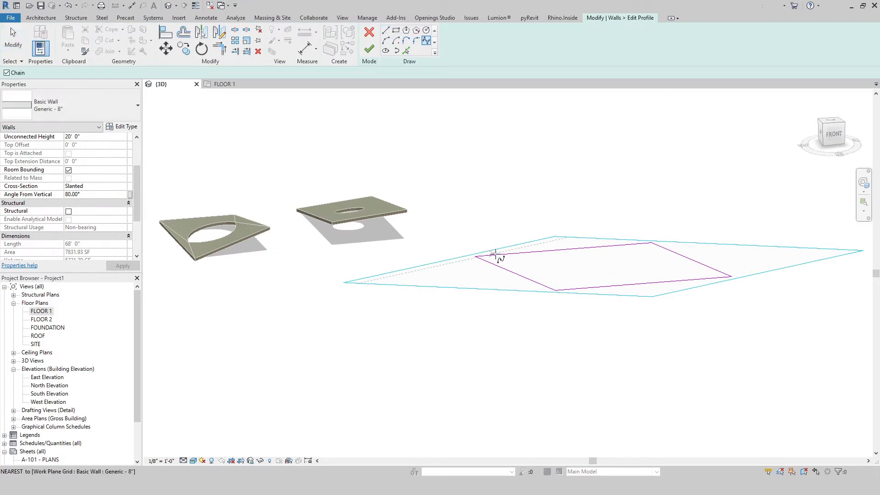
{"action": "left_click", "coordinate": [497, 253]}
{"action": "left_click", "coordinate": [564, 265]}
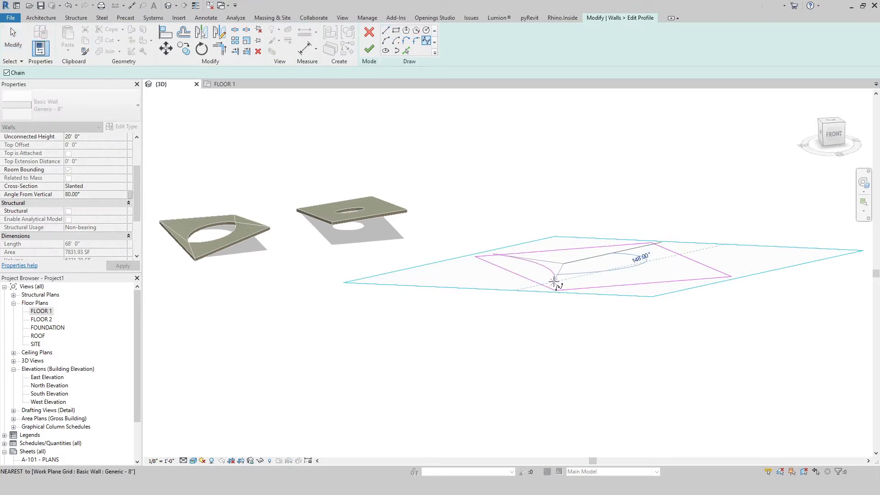
{"action": "left_click", "coordinate": [556, 281]}
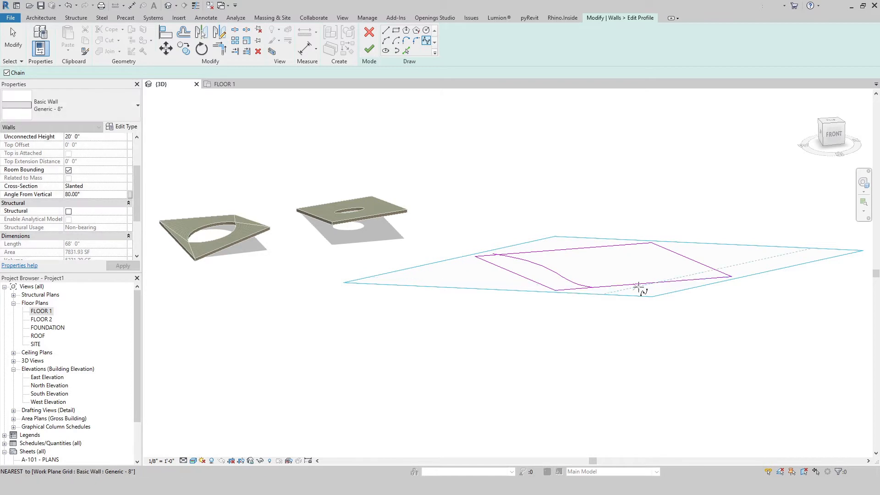
{"action": "key", "text": "Escape"}
{"action": "scroll", "coordinate": [523, 274], "scroll_direction": "up", "scroll_amount": 3}
{"action": "key", "text": "t"}
{"action": "key", "text": "r"}
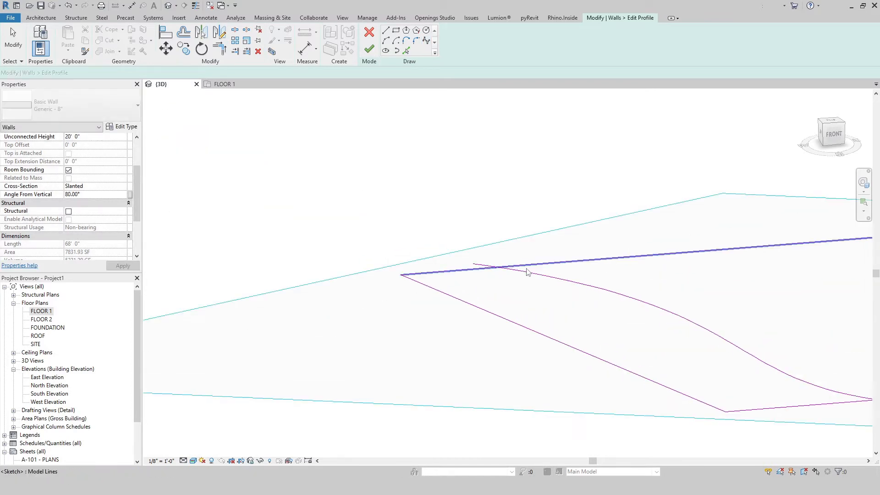
{"action": "left_click", "coordinate": [551, 261]}
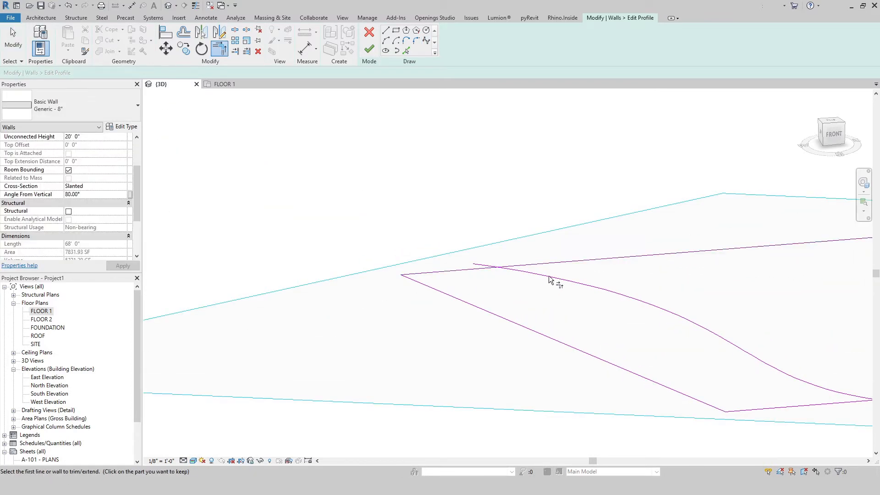
{"action": "left_click", "coordinate": [478, 266]}
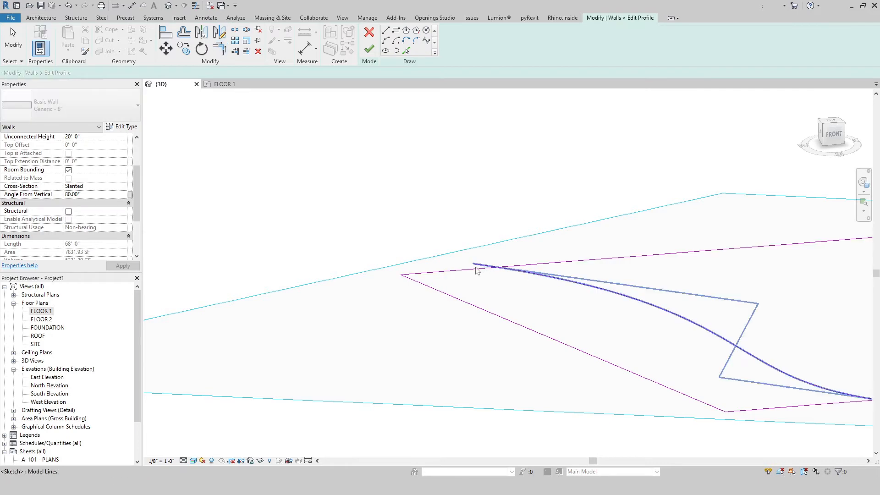
{"action": "key", "text": "Escape"}
Move the spline's overhanging end point back onto the far long edge of the wall profile.
{"action": "left_click_drag", "start_coordinate": [475, 265], "coordinate": [497, 269]}
{"action": "scroll", "coordinate": [517, 281], "scroll_direction": "down", "scroll_amount": 4}
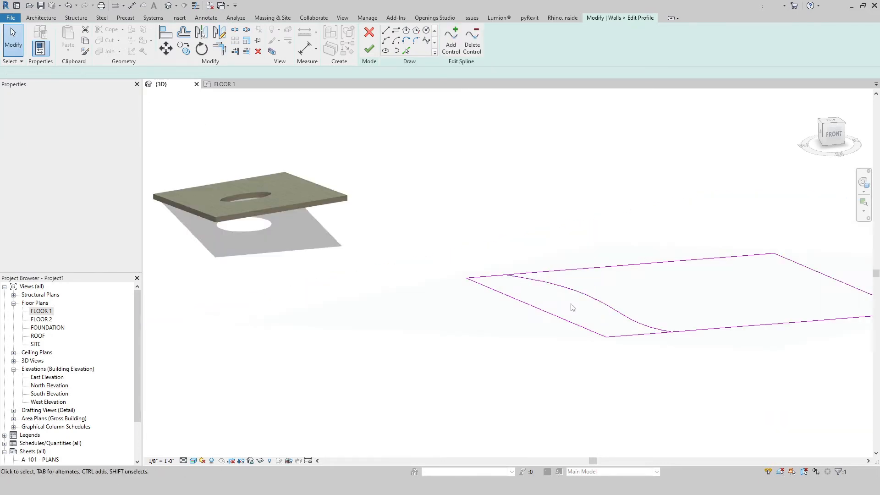
{"action": "key", "text": "Escape"}
{"action": "key", "text": "t"}
{"action": "key", "text": "r"}
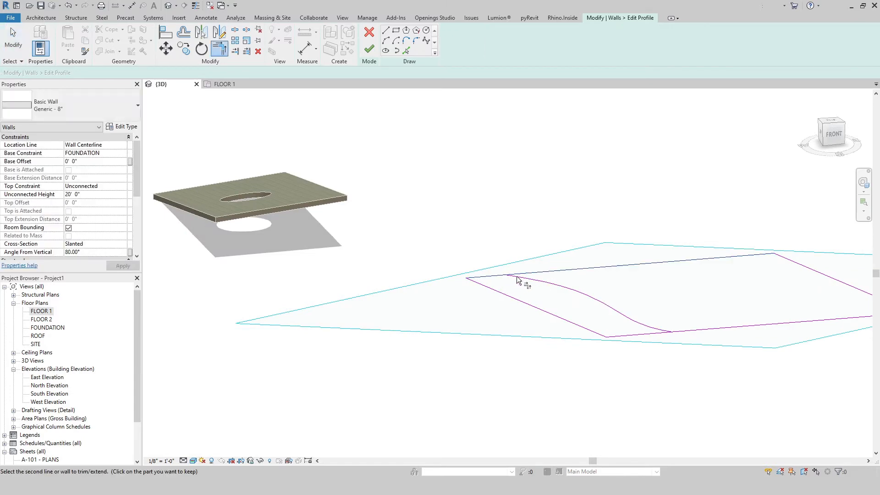
{"action": "key", "text": "Escape"}
Delete the profile's short end line on the outer side of the spline.
{"action": "scroll", "coordinate": [527, 284], "scroll_direction": "up", "scroll_amount": 2}
{"action": "left_click", "coordinate": [496, 299]}
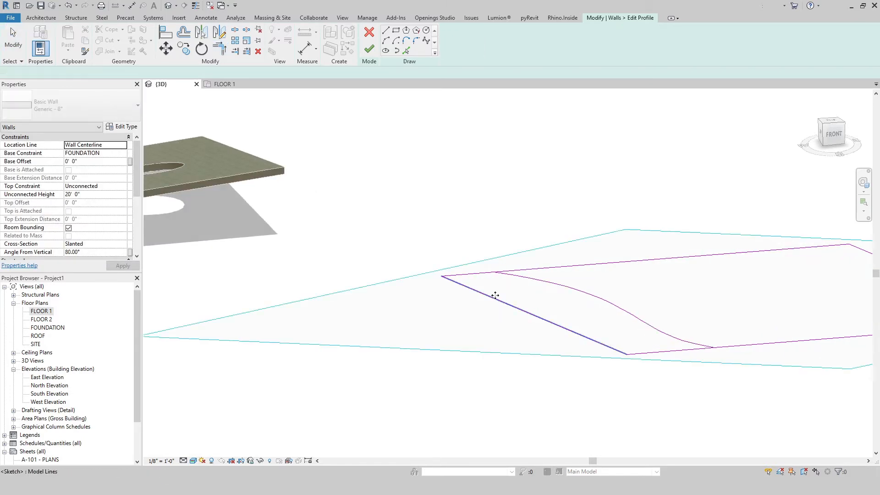
{"action": "key", "text": "Delete"}
Shorten the profile's far long edge to meet the spline's end point, unjoining the elements where required.
{"action": "left_click", "coordinate": [464, 275]}
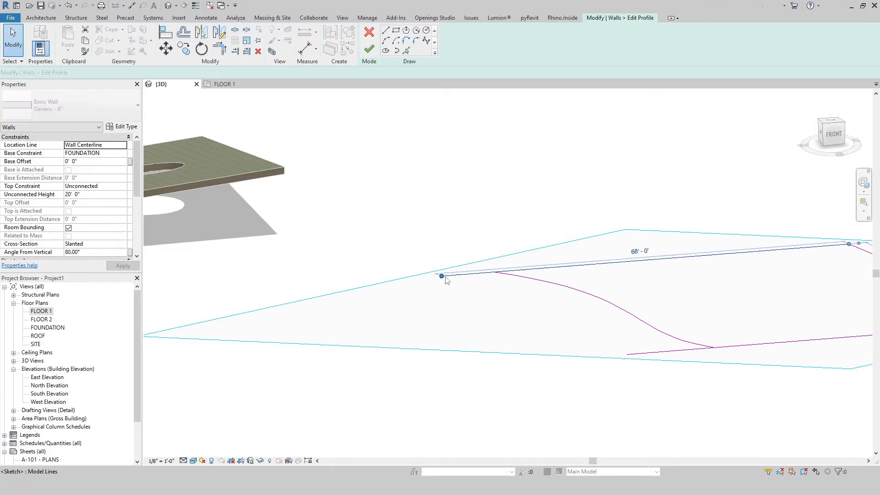
{"action": "left_click_drag", "start_coordinate": [442, 275], "coordinate": [500, 268]}
{"action": "scroll", "coordinate": [504, 267], "scroll_direction": "up", "scroll_amount": 5}
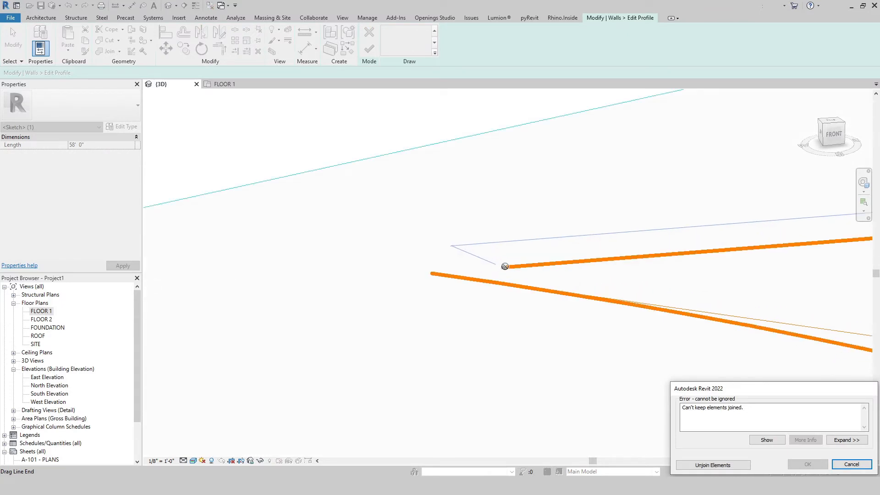
{"action": "left_click", "coordinate": [713, 465]}
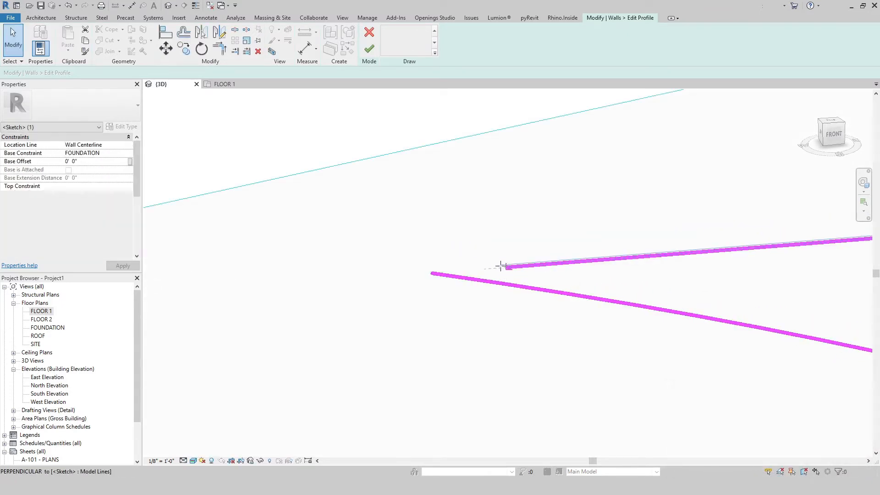
{"action": "left_click_drag", "start_coordinate": [502, 268], "coordinate": [430, 271]}
{"action": "scroll", "coordinate": [430, 270], "scroll_direction": "down", "scroll_amount": 4}
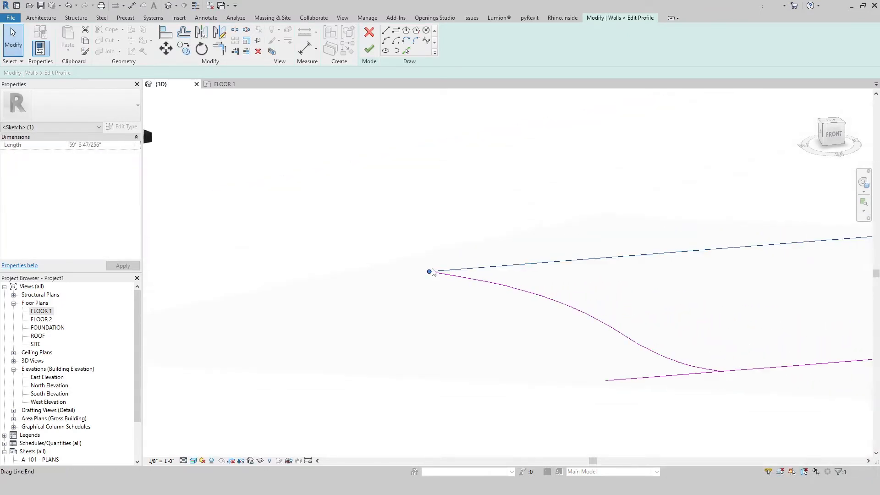
Shorten the profile's near long edge to meet the spline's other end point, unjoining the elements where required.
{"action": "scroll", "coordinate": [603, 329], "scroll_direction": "up", "scroll_amount": 3}
{"action": "left_click", "coordinate": [460, 342]}
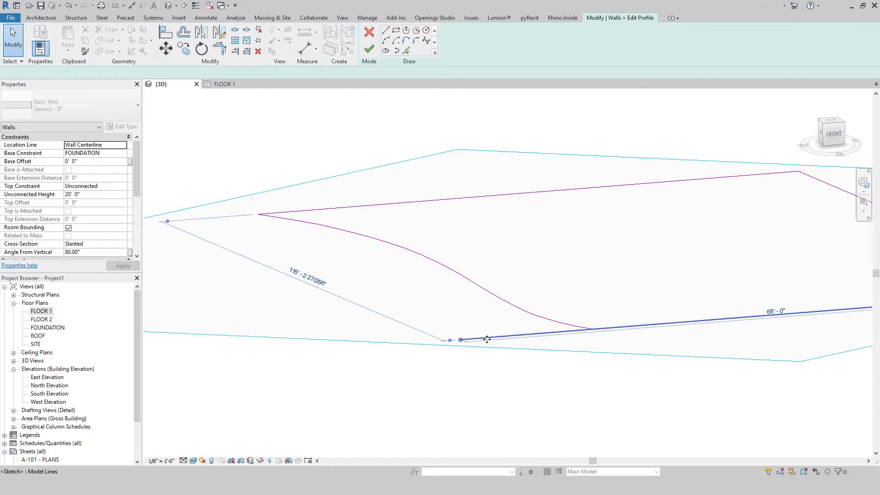
{"action": "mouse_move", "coordinate": [461, 342]}
{"action": "left_mouse_down"}
{"action": "mouse_move", "coordinate": [615, 324]}
{"action": "mouse_move", "coordinate": [587, 325]}
{"action": "left_mouse_up"}
{"action": "scroll", "coordinate": [605, 326], "scroll_direction": "up", "scroll_amount": 3}
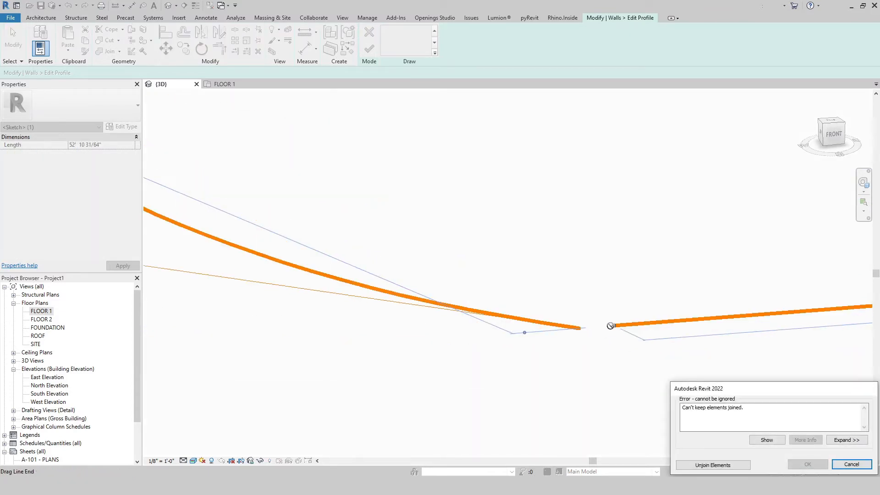
{"action": "left_click", "coordinate": [733, 466]}
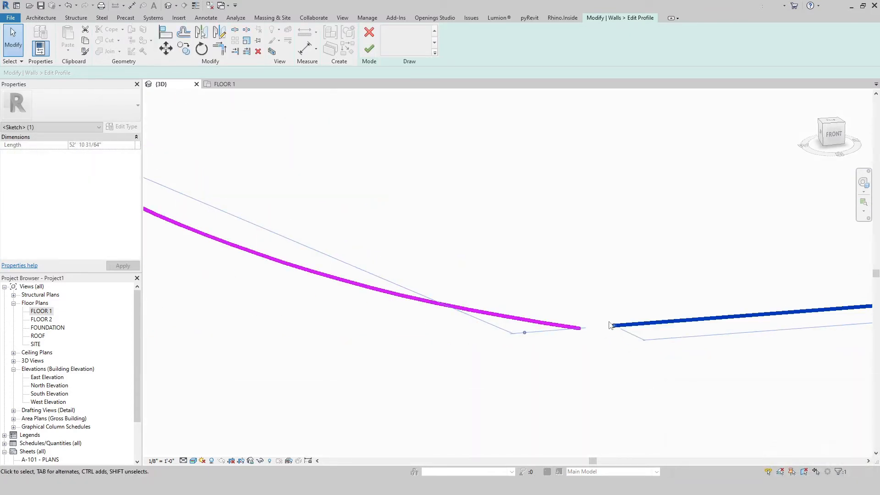
{"action": "left_click_drag", "start_coordinate": [615, 326], "coordinate": [581, 328]}
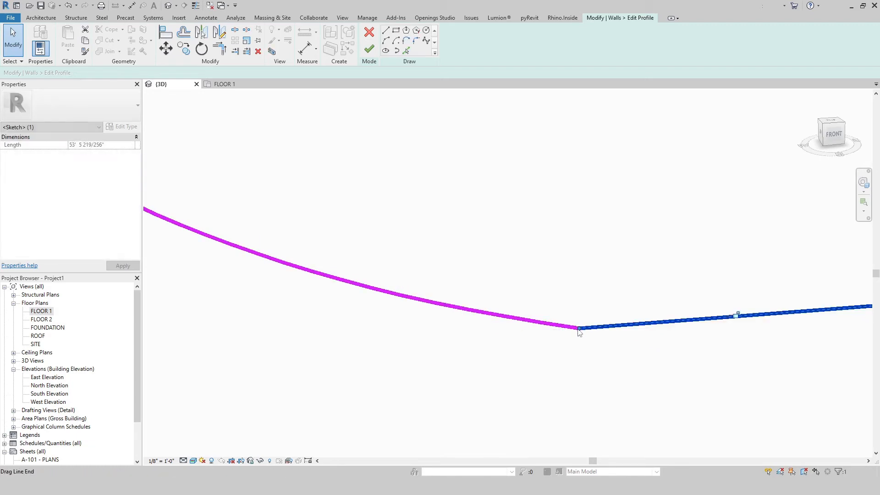
{"action": "scroll", "coordinate": [581, 328], "scroll_direction": "down", "scroll_amount": 5}
Finish the wall's profile edit and inspect the curved slanted wall alongside the other ramps.
{"action": "left_click", "coordinate": [369, 49]}
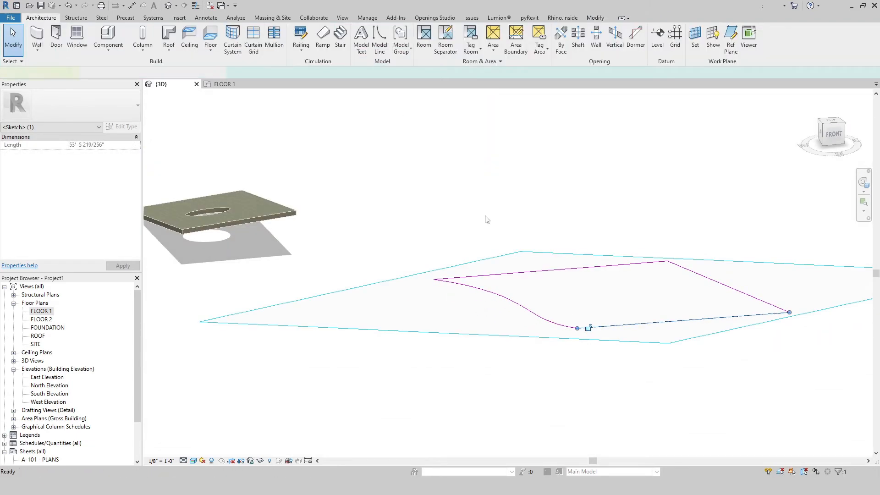
{"action": "scroll", "coordinate": [617, 369], "scroll_direction": "down", "scroll_amount": 2}
{"action": "left_click", "coordinate": [615, 369]}
{"action": "middle_click_drag", "start_coordinate": [642, 274], "coordinate": [576, 301], "text": "shift"}
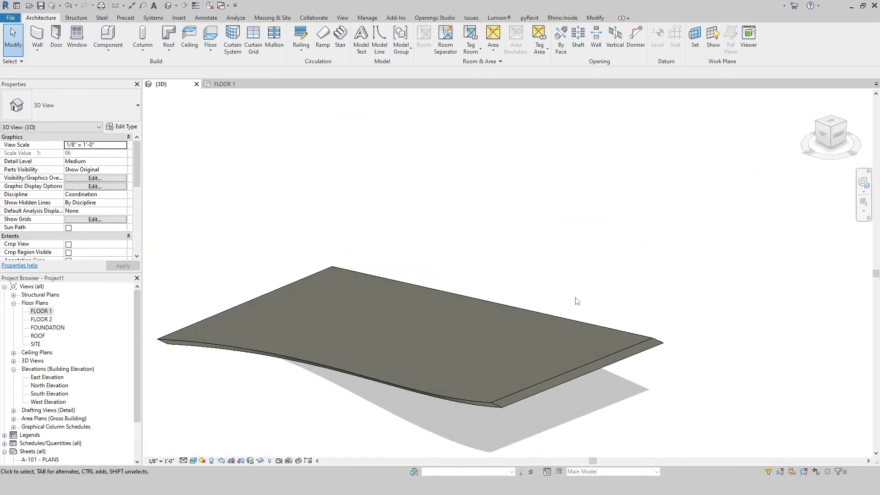
{"action": "scroll", "coordinate": [576, 301], "scroll_direction": "down", "scroll_amount": 3}
{"action": "middle_click_drag", "start_coordinate": [478, 376], "coordinate": [530, 409], "text": "shift"}
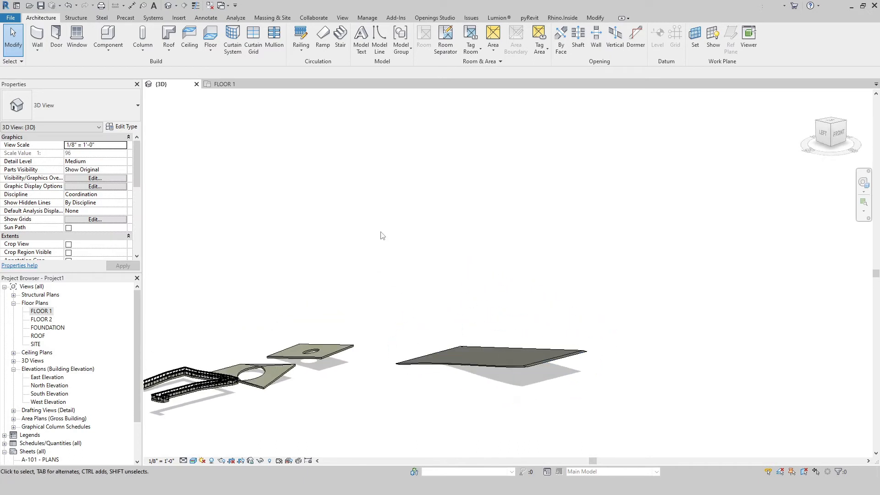
{"action": "scroll", "coordinate": [527, 288], "scroll_direction": "down", "scroll_amount": 3}
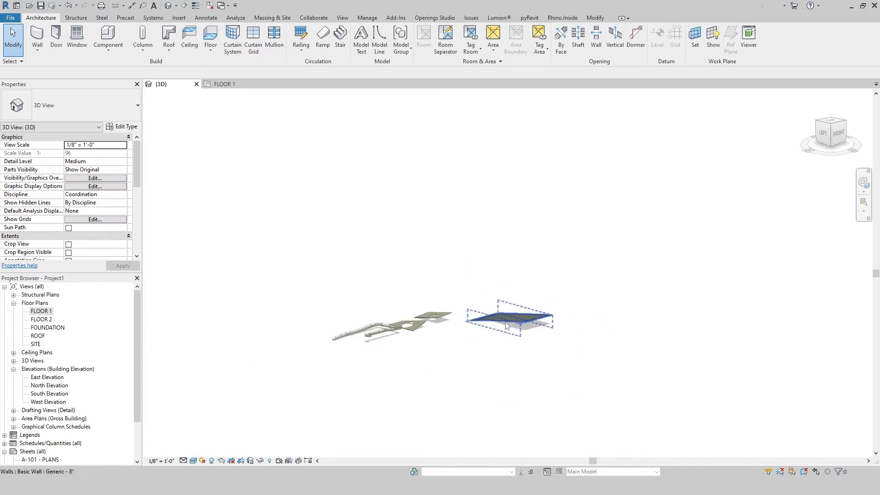
{"action": "middle_click_drag", "start_coordinate": [525, 315], "coordinate": [457, 320]}
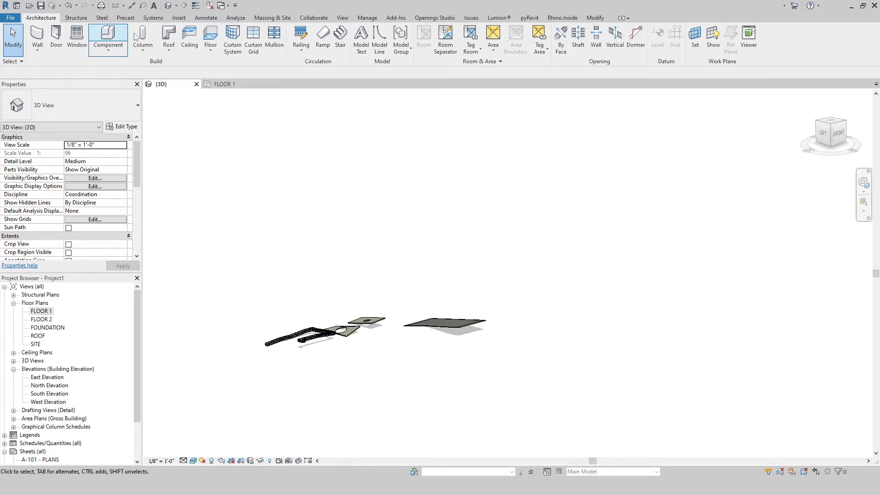
{"action": "left_click", "coordinate": [170, 34]}
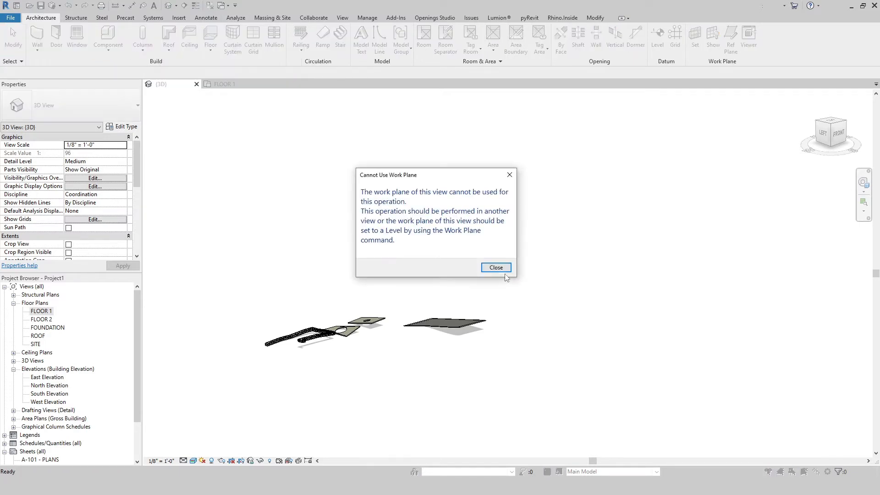
{"action": "left_click", "coordinate": [501, 269]}
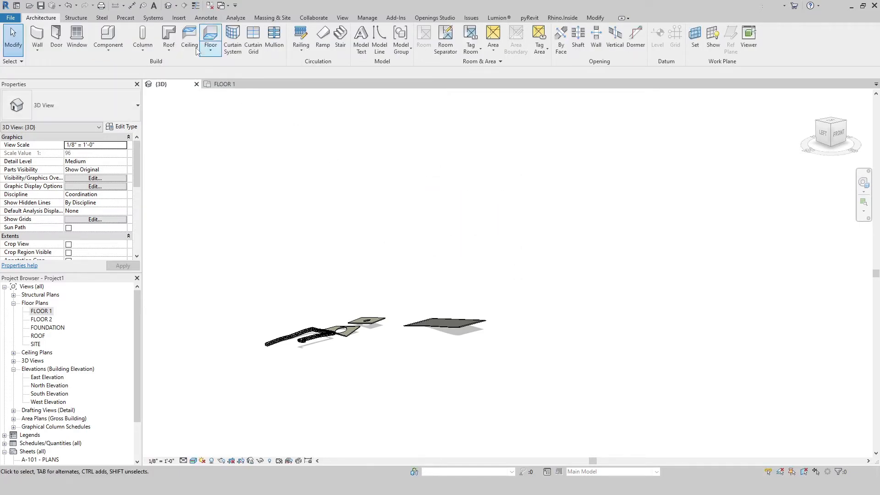
{"action": "left_click", "coordinate": [169, 38]}
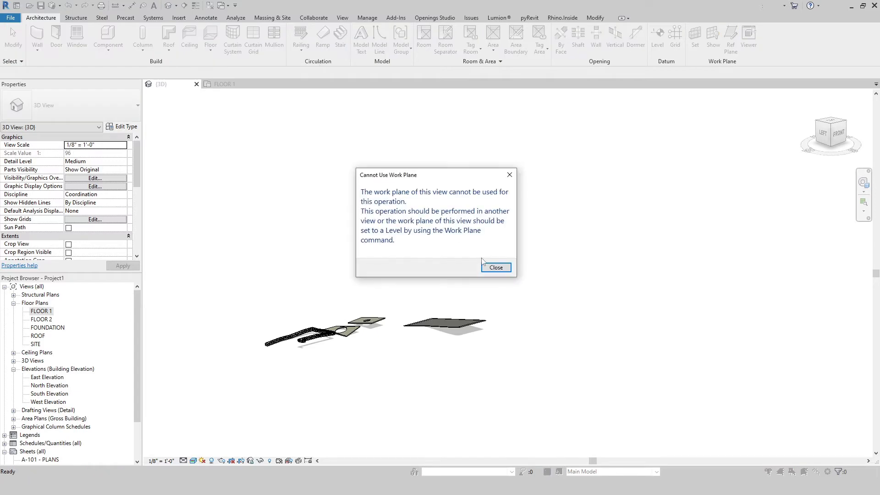
{"action": "left_click", "coordinate": [496, 266]}
In the FLOOR 1 plan, sketch a rectangular roof footprint about 52' by 60' on empty space beyond the slanted wall.
{"action": "left_click", "coordinate": [227, 84]}
{"action": "left_click", "coordinate": [169, 37]}
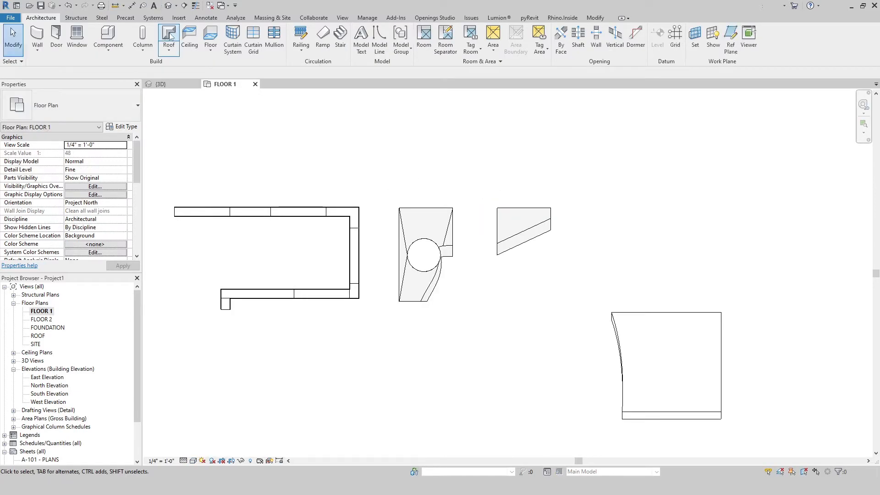
{"action": "left_click", "coordinate": [445, 31]}
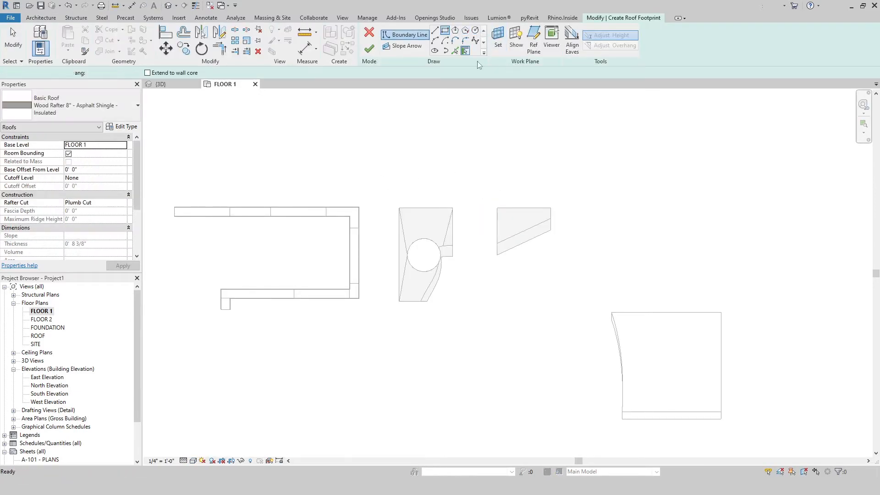
{"action": "scroll", "coordinate": [608, 214], "scroll_direction": "down", "scroll_amount": 2}
{"action": "middle_click_drag", "start_coordinate": [608, 214], "coordinate": [460, 221]}
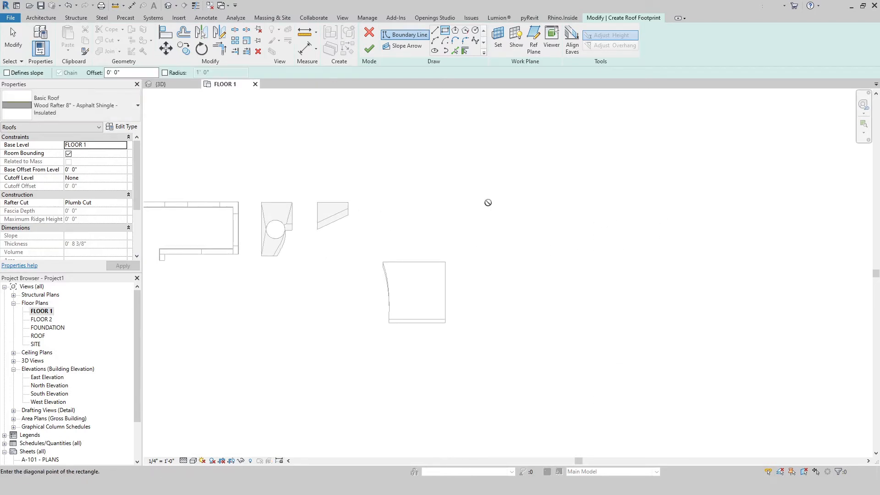
{"action": "left_click", "coordinate": [541, 260]}
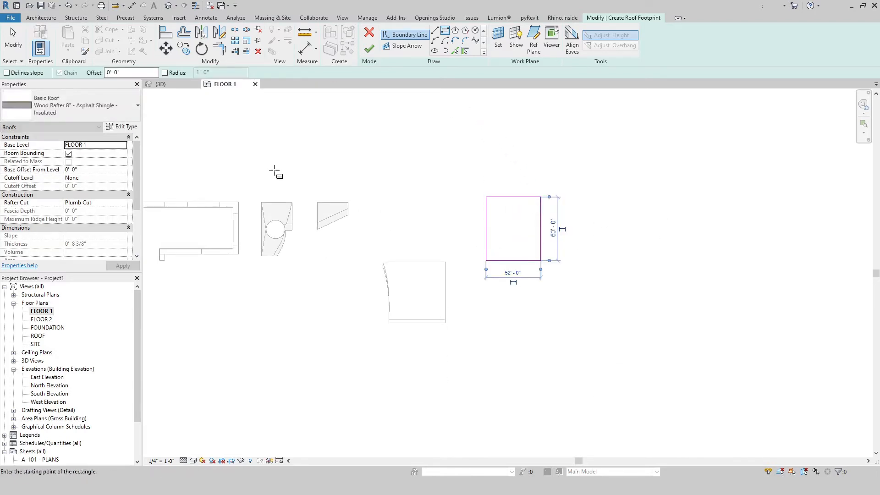
{"action": "key", "text": "Escape"}
{"action": "key", "text": "Escape"}
Make the footprint's lower edge define the roof slope at 1" / 12" and finish the roof.
{"action": "left_click", "coordinate": [527, 261]}
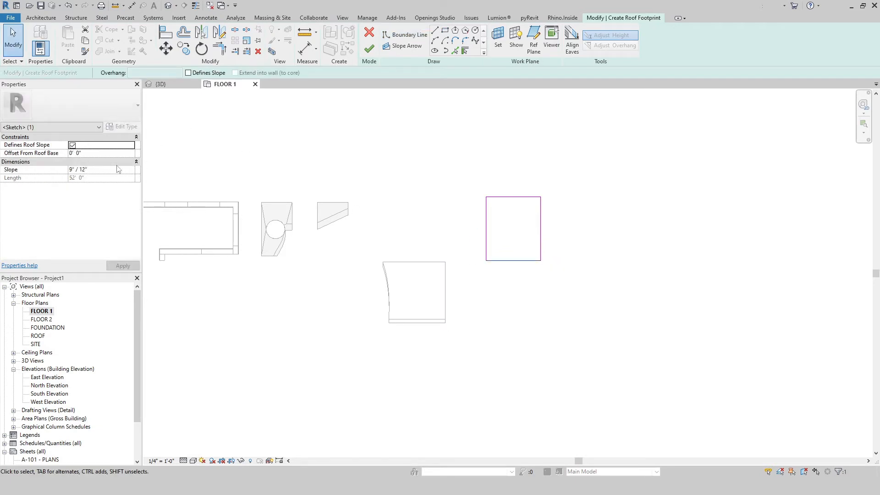
{"action": "left_click", "coordinate": [103, 170]}
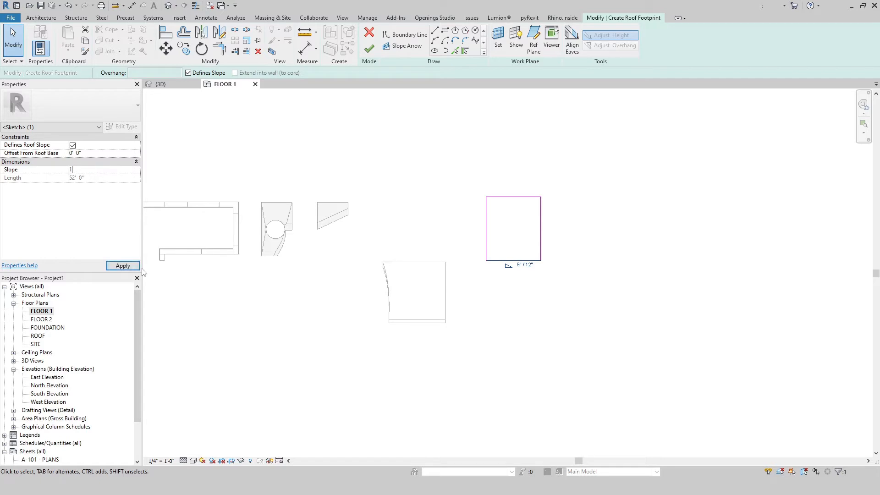
{"action": "left_click", "coordinate": [118, 267]}
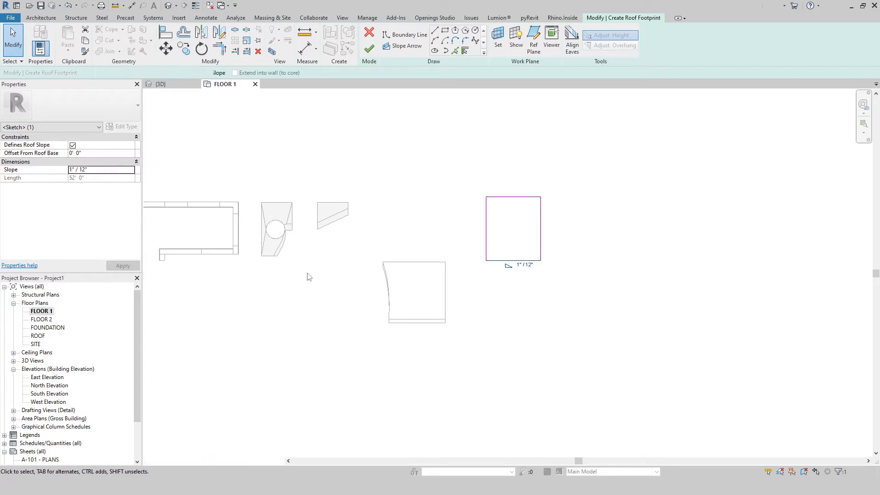
{"action": "left_click", "coordinate": [370, 50]}
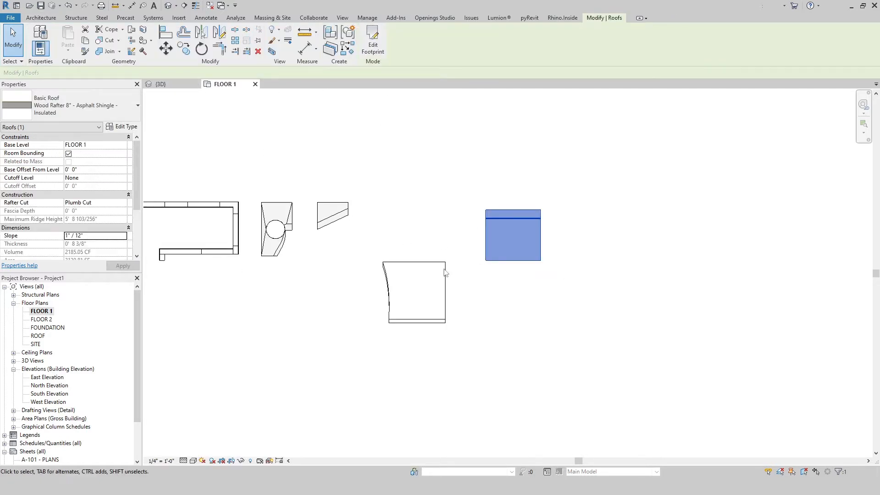
In the 3D view, raise the roof's ridge with its shape handle to steepen it, and inspect the sloped roof.
{"action": "mouse_move", "coordinate": [444, 273]}
{"action": "middle_mouse_down"}
{"action": "mouse_move", "coordinate": [540, 281]}
{"action": "mouse_move", "coordinate": [489, 354]}
{"action": "mouse_move", "coordinate": [506, 331]}
{"action": "middle_mouse_up"}
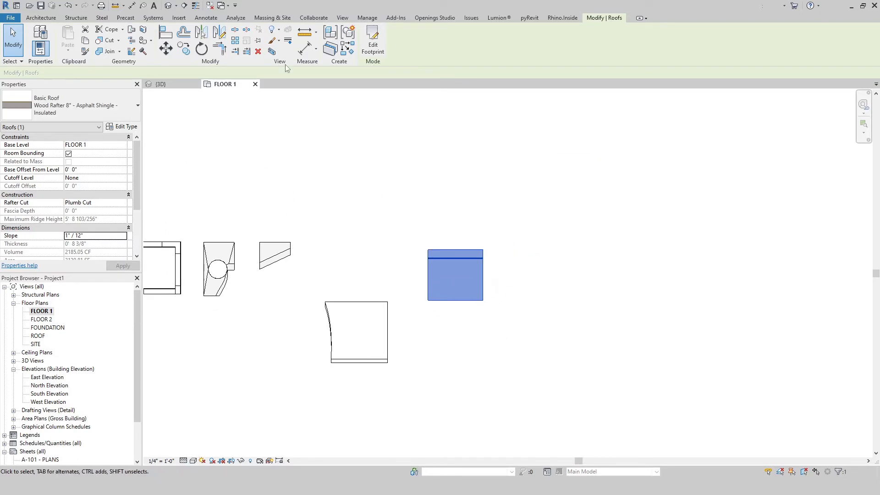
{"action": "left_click", "coordinate": [162, 84]}
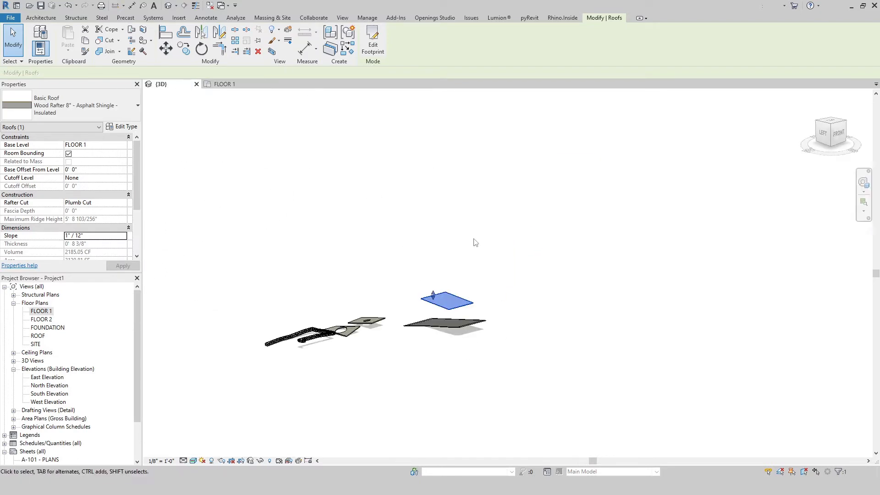
{"action": "middle_click_drag", "start_coordinate": [475, 243], "coordinate": [369, 277], "text": "shift"}
{"action": "scroll", "coordinate": [397, 303], "scroll_direction": "up", "scroll_amount": 4}
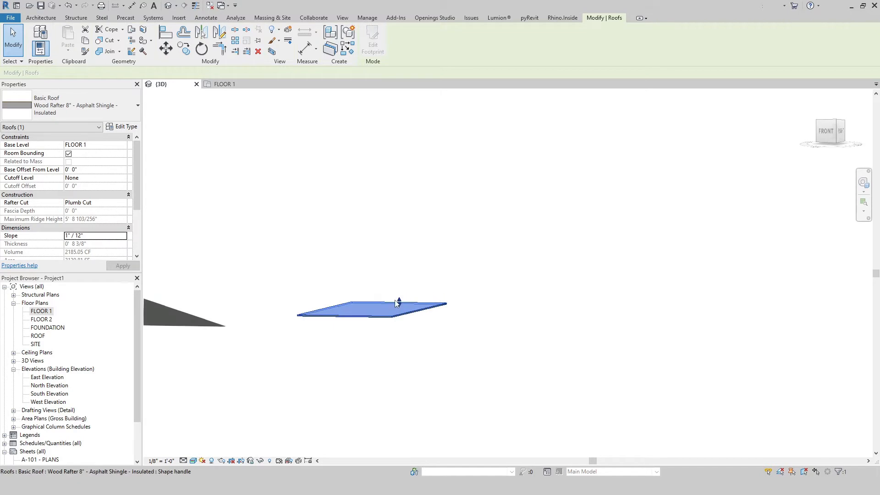
{"action": "left_click_drag", "start_coordinate": [397, 303], "coordinate": [400, 284]}
{"action": "left_click", "coordinate": [474, 306]}
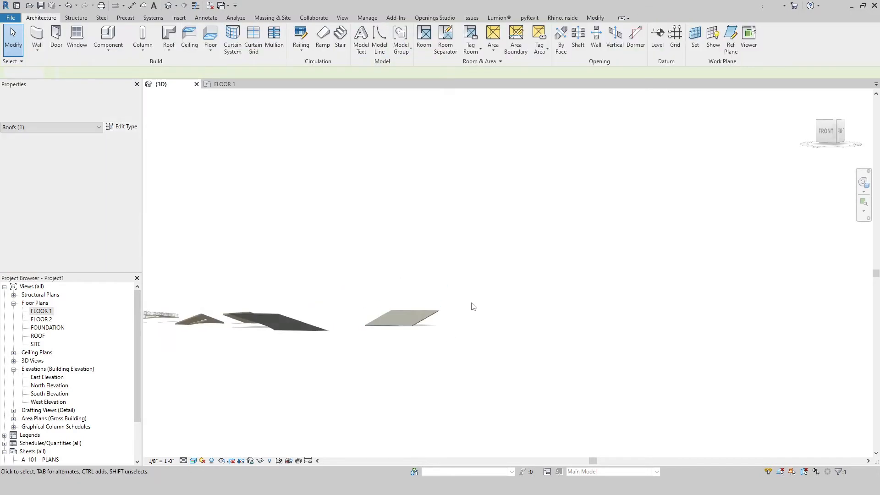
{"action": "middle_click_drag", "start_coordinate": [473, 307], "coordinate": [424, 331], "text": "shift"}
{"action": "scroll", "coordinate": [366, 332], "scroll_direction": "up", "scroll_amount": 3}
{"action": "middle_click_drag", "start_coordinate": [275, 336], "coordinate": [452, 356]}
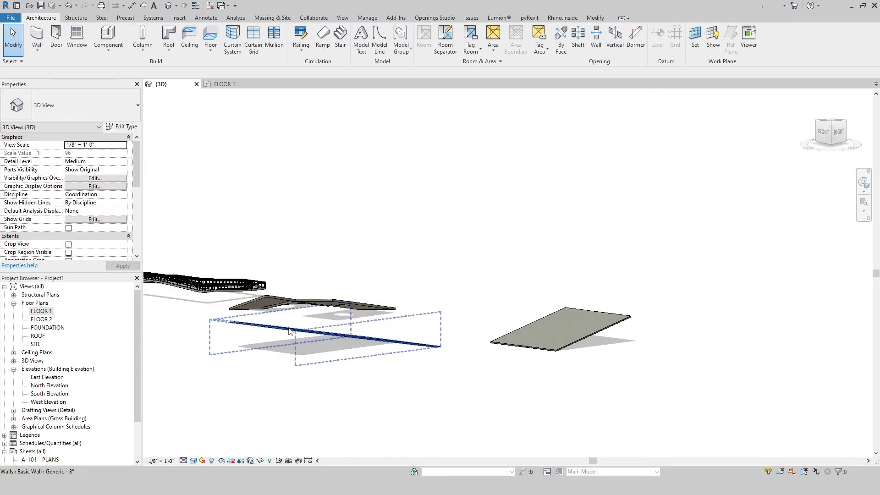
Examine the single-slope roof and the other ramps from several sides in the 3D view.
{"action": "middle_click_drag", "start_coordinate": [366, 364], "coordinate": [365, 365], "text": "shift"}
{"action": "scroll", "coordinate": [277, 316], "scroll_direction": "down", "scroll_amount": 5}
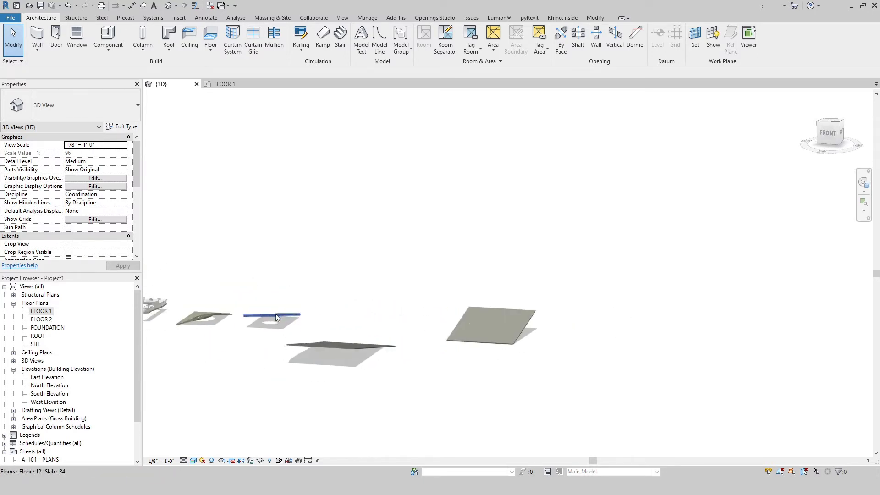
{"action": "middle_click_drag", "start_coordinate": [349, 348], "coordinate": [476, 350], "text": "shift"}
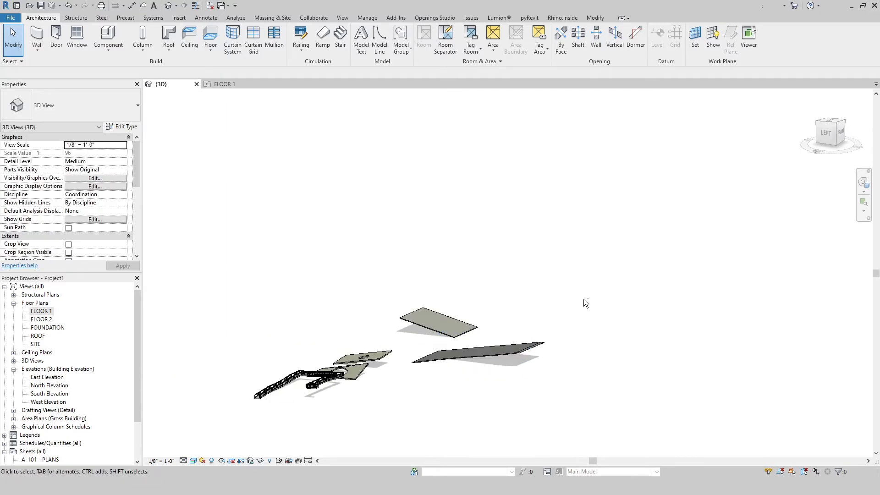
{"action": "middle_click_drag", "start_coordinate": [584, 299], "coordinate": [407, 338], "text": "shift"}
{"action": "scroll", "coordinate": [407, 337], "scroll_direction": "up", "scroll_amount": 3}
{"action": "scroll", "coordinate": [518, 357], "scroll_direction": "up", "scroll_amount": 2}
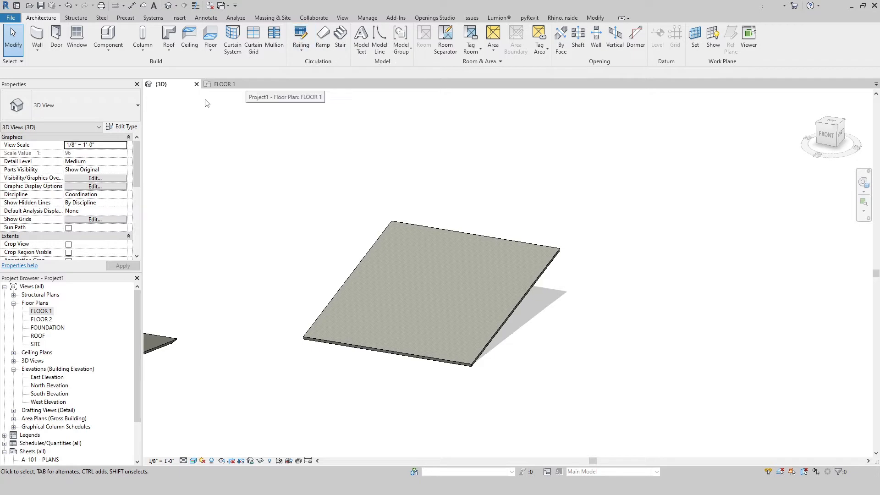
Create a Glass Panel - Bottom Fill railing picked along the slanted wall's straight side edge, and host it on the wall.
{"action": "left_click", "coordinate": [225, 84]}
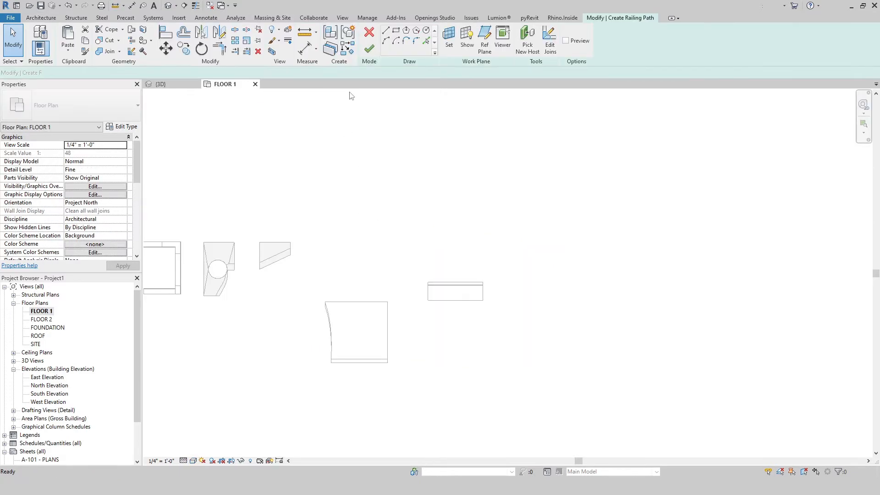
{"action": "scroll", "coordinate": [407, 331], "scroll_direction": "up", "scroll_amount": 2}
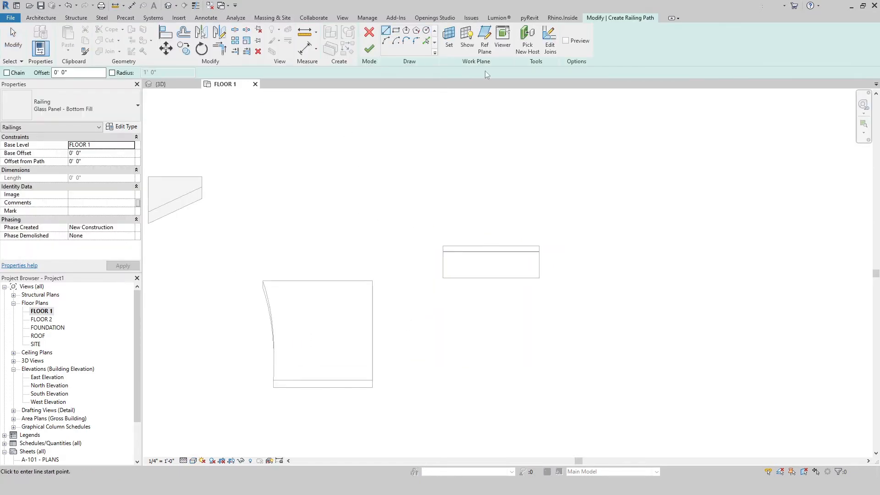
{"action": "key", "text": "p"}
{"action": "key", "text": "l"}
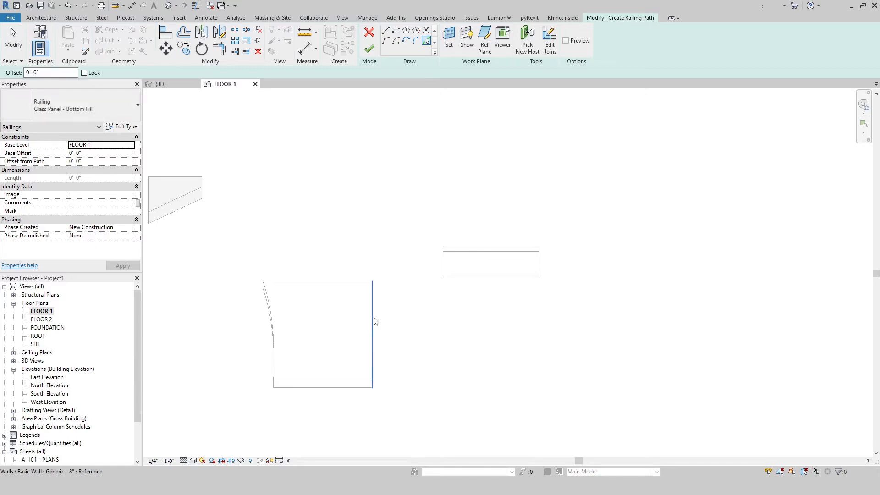
{"action": "left_click", "coordinate": [183, 85]}
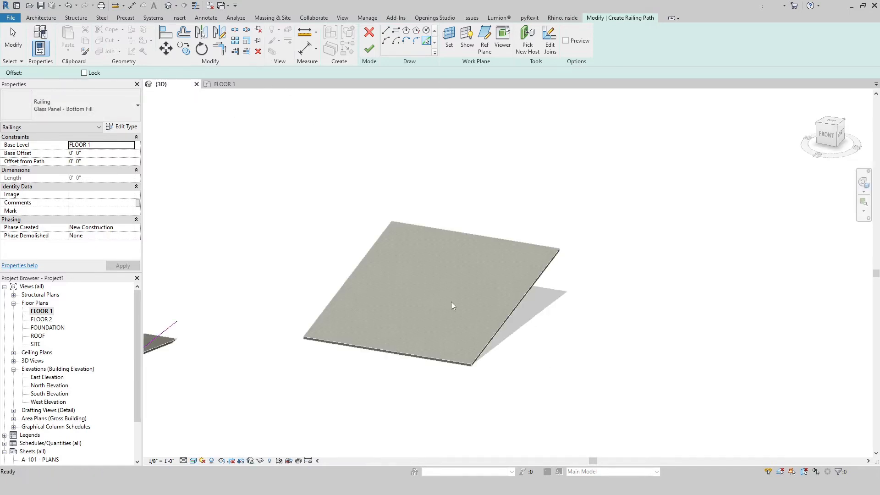
{"action": "mouse_move", "coordinate": [408, 343]}
{"action": "middle_mouse_down", "text": "shift"}
{"action": "mouse_move", "coordinate": [613, 291]}
{"action": "mouse_move", "coordinate": [468, 326]}
{"action": "mouse_move", "coordinate": [402, 282]}
{"action": "mouse_move", "coordinate": [486, 275]}
{"action": "mouse_move", "coordinate": [522, 321]}
{"action": "mouse_move", "coordinate": [507, 366]}
{"action": "mouse_move", "coordinate": [418, 343]}
{"action": "middle_mouse_up", "text": "shift"}
{"action": "left_click", "coordinate": [369, 48]}
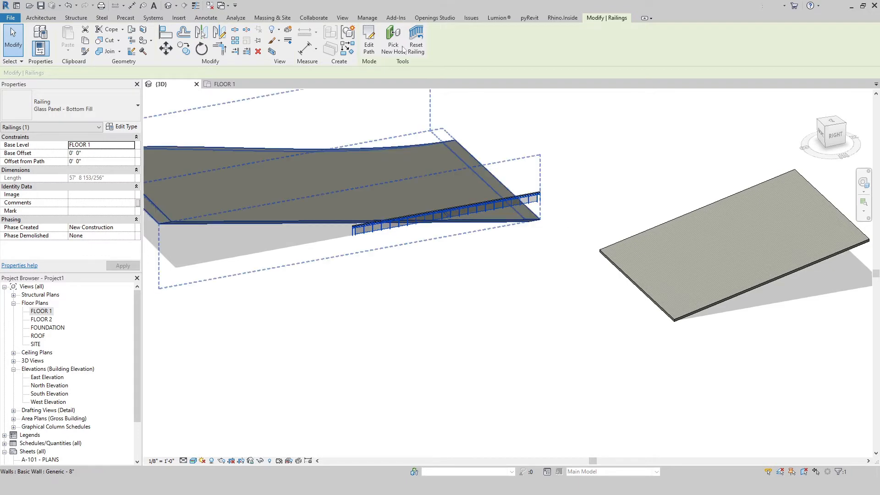
{"action": "key", "text": "Escape"}
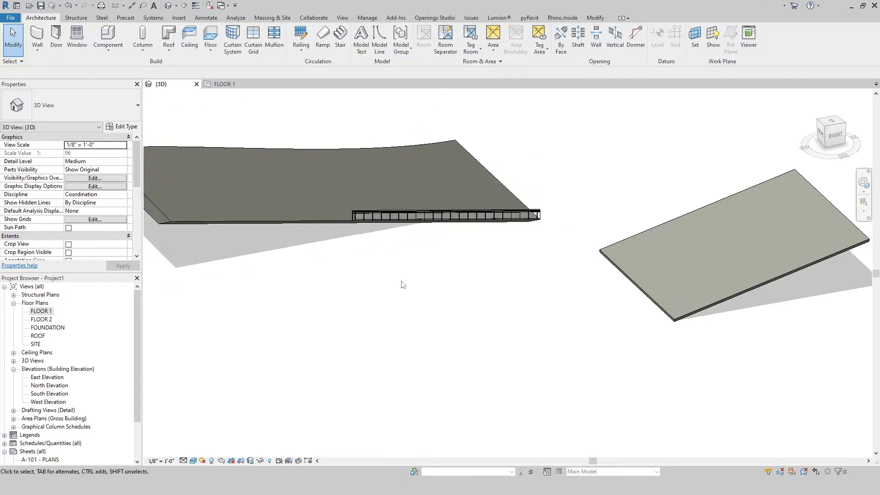
Inspect from several sides how the hosted railing follows the slanted wall's slope.
{"action": "middle_click_drag", "start_coordinate": [439, 252], "coordinate": [403, 359], "text": "shift"}
{"action": "scroll", "coordinate": [403, 356], "scroll_direction": "down", "scroll_amount": 3}
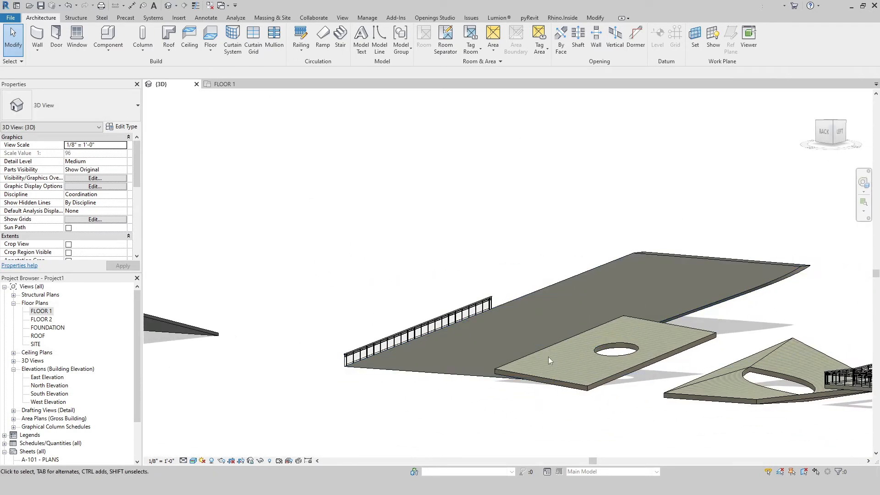
{"action": "middle_click_drag", "start_coordinate": [549, 357], "coordinate": [712, 391], "text": "shift"}
{"action": "middle_click_drag", "start_coordinate": [243, 239], "coordinate": [330, 248], "text": "shift"}
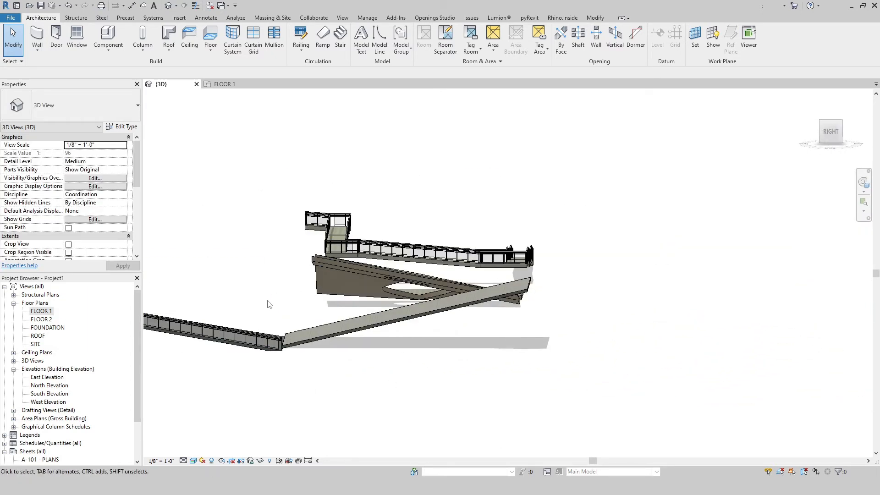
{"action": "middle_click_drag", "start_coordinate": [269, 305], "coordinate": [665, 294]}
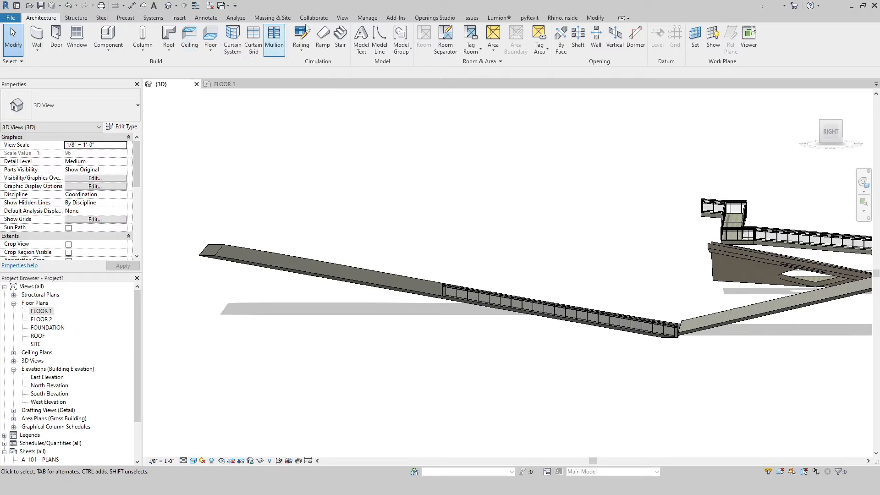
{"action": "left_click", "coordinate": [280, 18]}
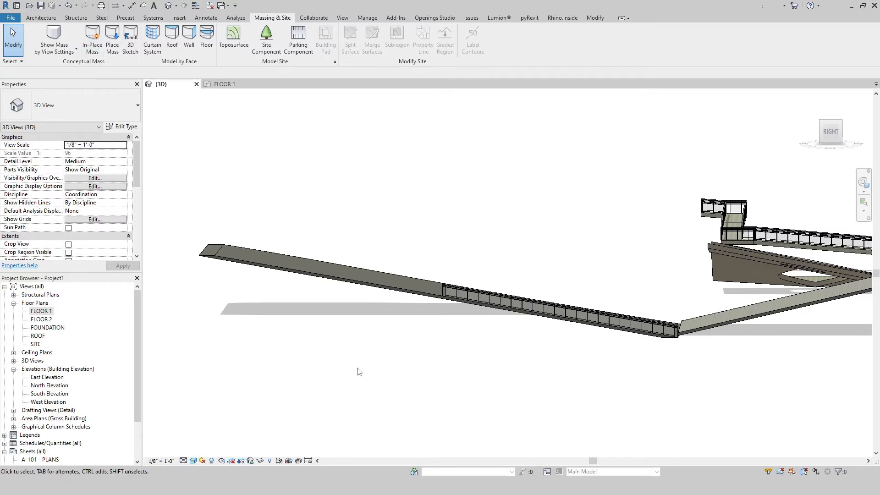
{"action": "left_click", "coordinate": [92, 48]}
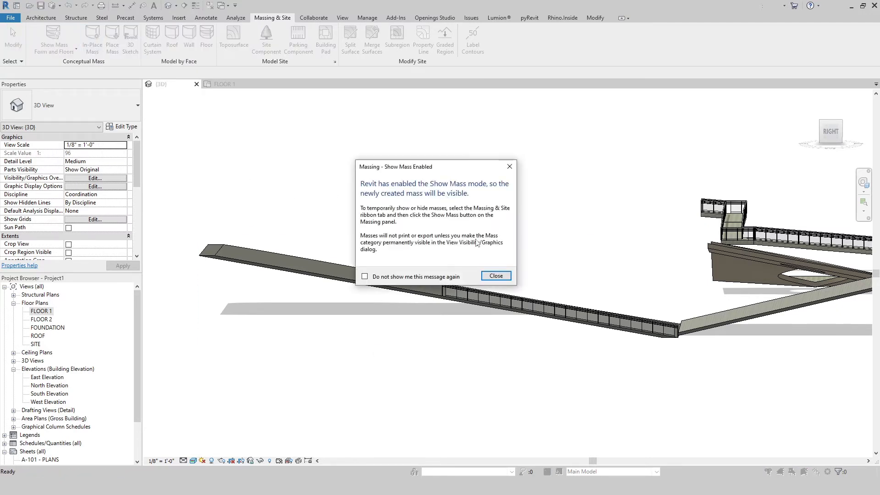
{"action": "left_click", "coordinate": [496, 276]}
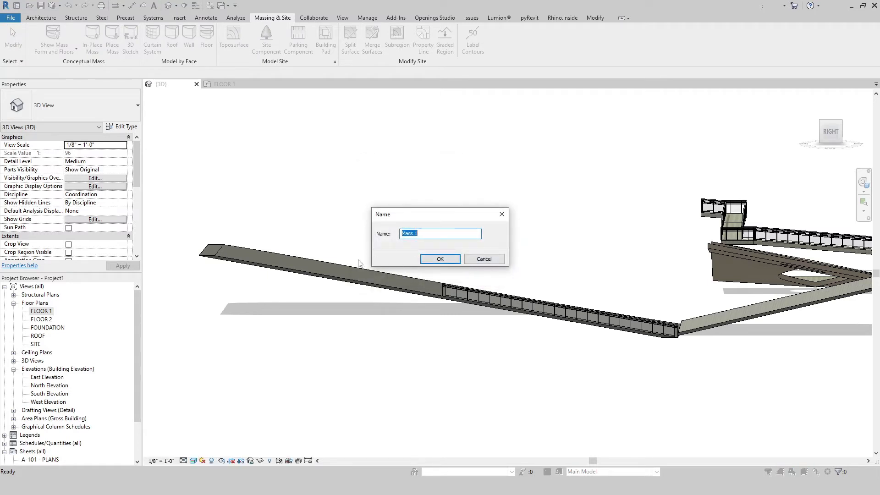
{"action": "left_click", "coordinate": [429, 260]}
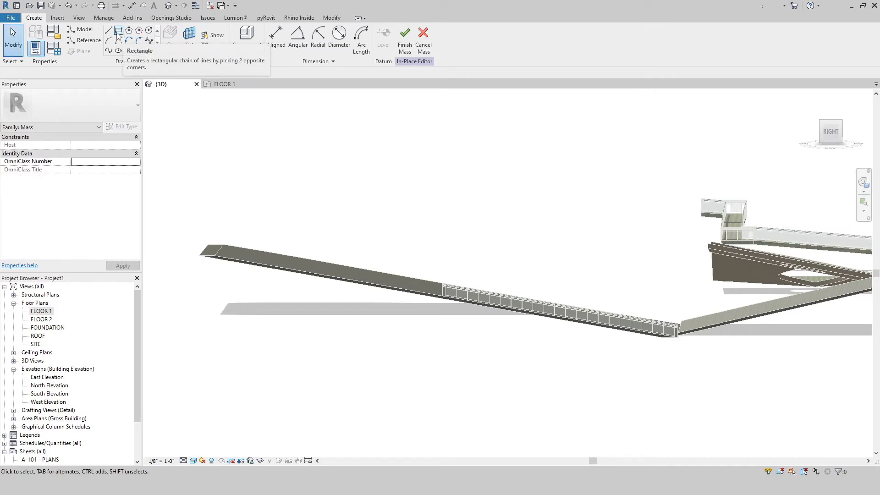
{"action": "left_click", "coordinate": [119, 33]}
{"action": "middle_click_drag", "start_coordinate": [409, 360], "coordinate": [582, 422], "text": "shift"}
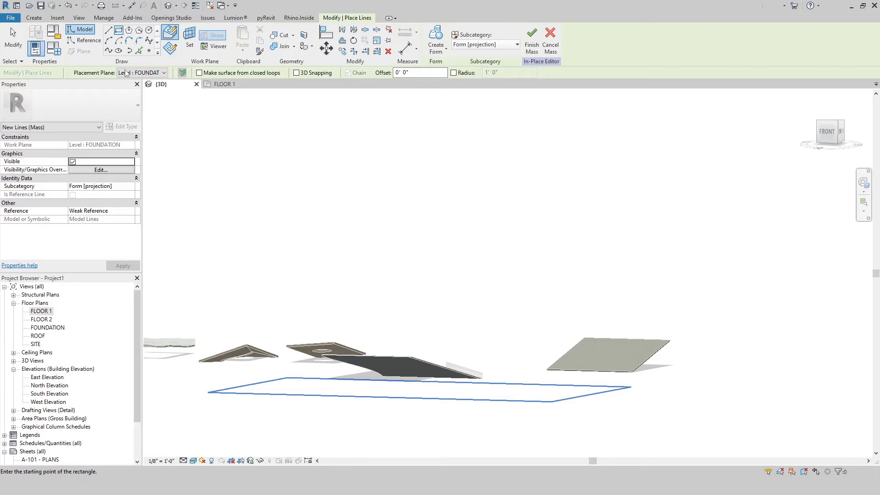
{"action": "left_click", "coordinate": [163, 73]}
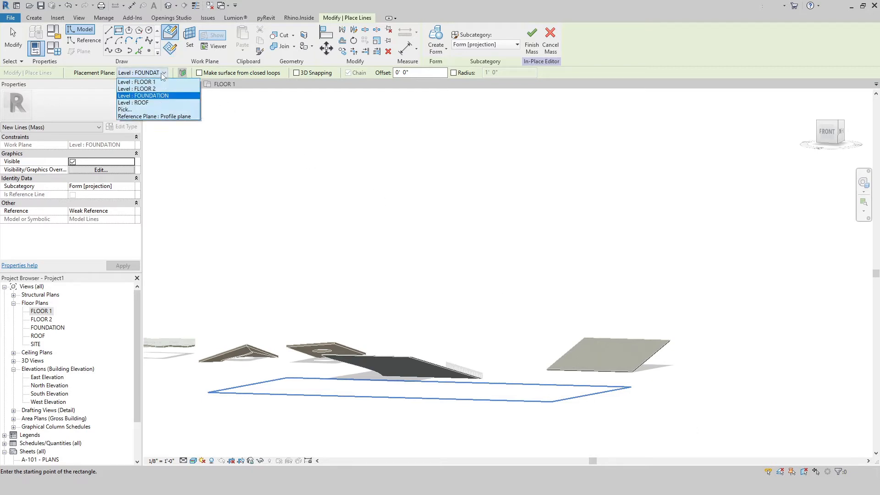
{"action": "left_click", "coordinate": [566, 348]}
{"action": "left_click", "coordinate": [224, 85]}
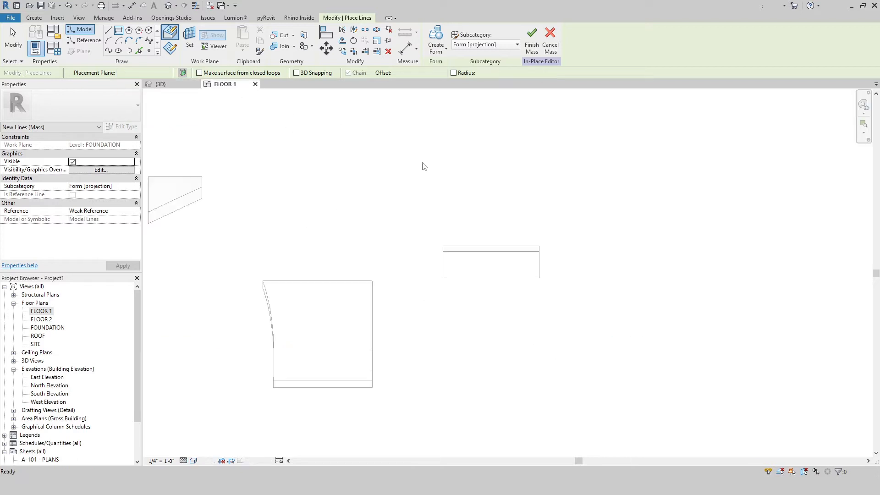
{"action": "left_click", "coordinate": [35, 19]}
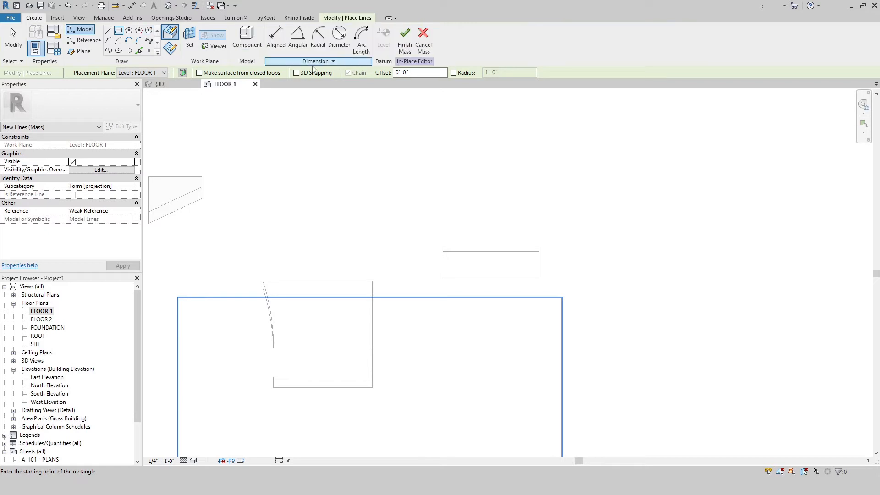
{"action": "key", "text": "Escape"}
{"action": "left_click", "coordinate": [424, 37]}
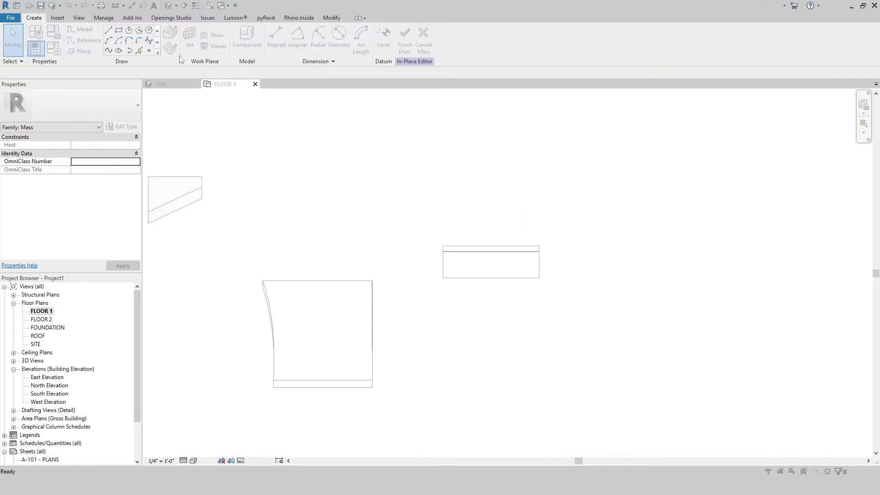
{"action": "left_click", "coordinate": [462, 253]}
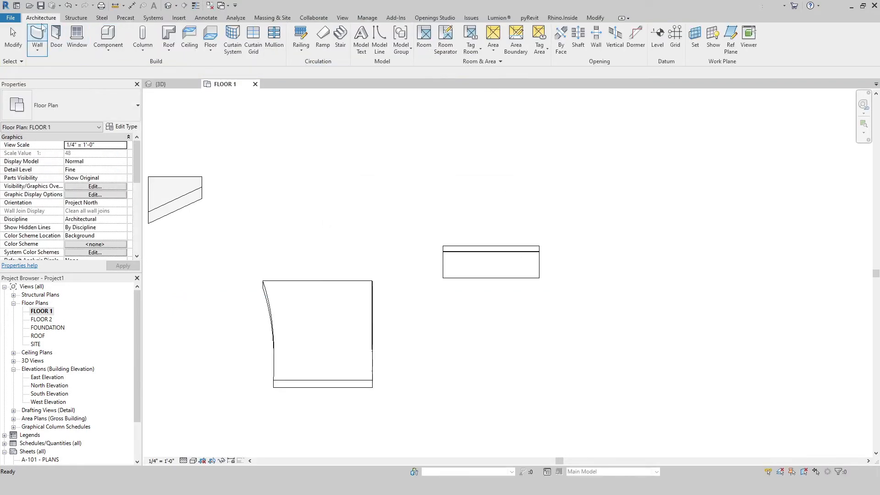
In the FLOOR 1 plan, draw two parallel horizontal reference planes about 43' 6" apart on empty space beyond the roof.
{"action": "left_click", "coordinate": [695, 39]}
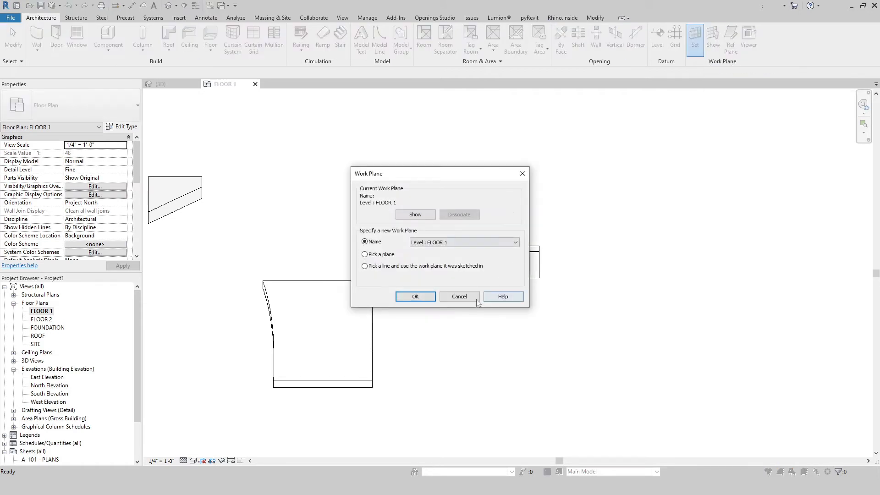
{"action": "left_click", "coordinate": [477, 299]}
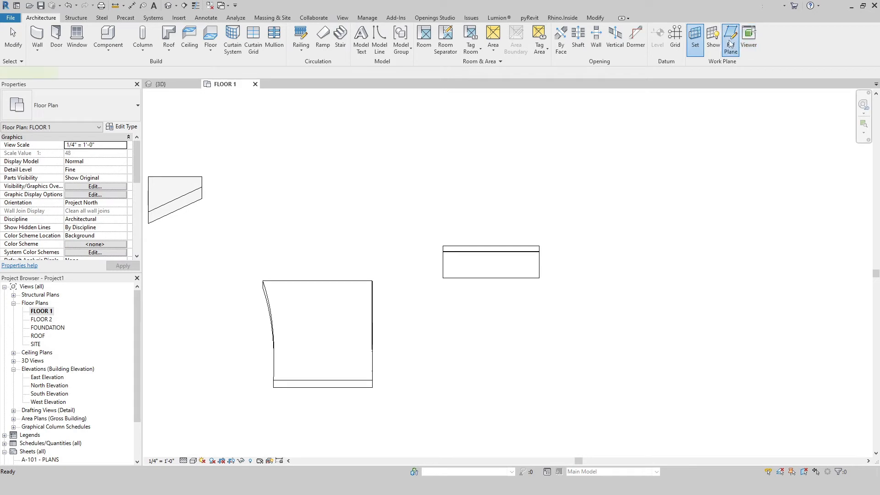
{"action": "left_click", "coordinate": [731, 44]}
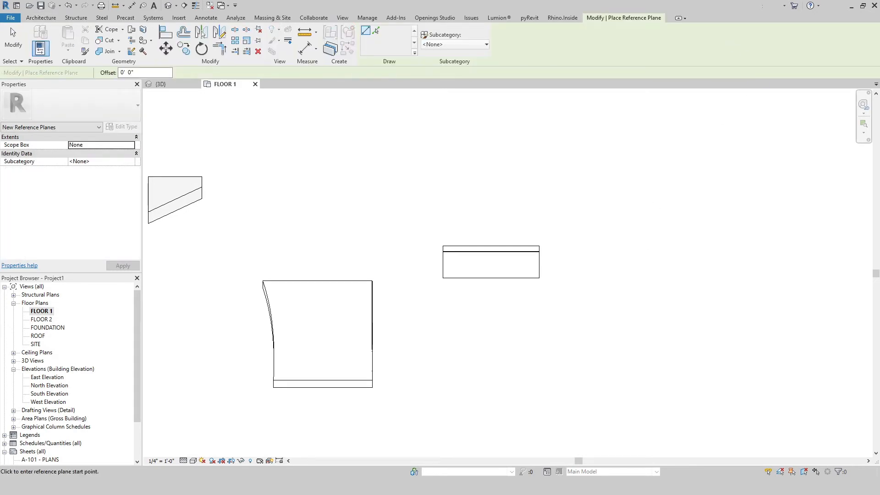
{"action": "left_click", "coordinate": [574, 279]}
{"action": "left_click", "coordinate": [679, 279]}
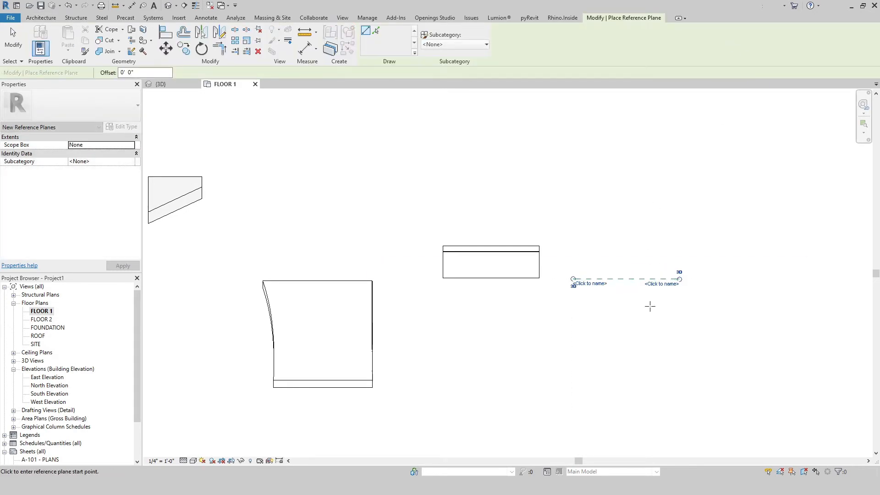
{"action": "left_click", "coordinate": [573, 360]}
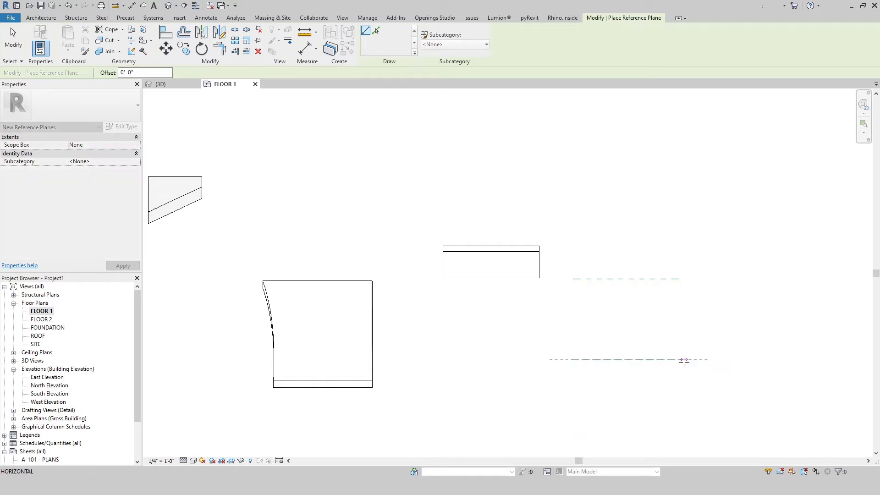
{"action": "left_click", "coordinate": [679, 359]}
{"action": "key", "text": "Escape"}
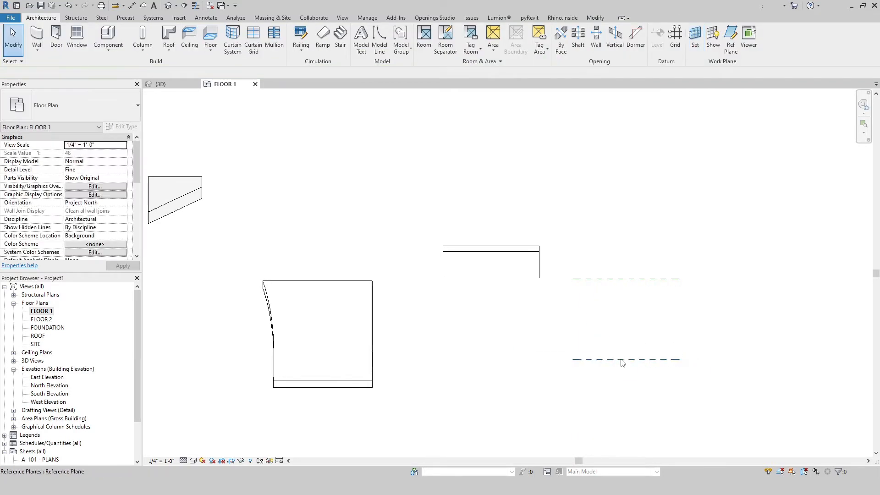
Name the lower reference plane 1 and the upper reference plane 2.
{"action": "left_click", "coordinate": [621, 359]}
{"action": "left_click", "coordinate": [664, 365]}
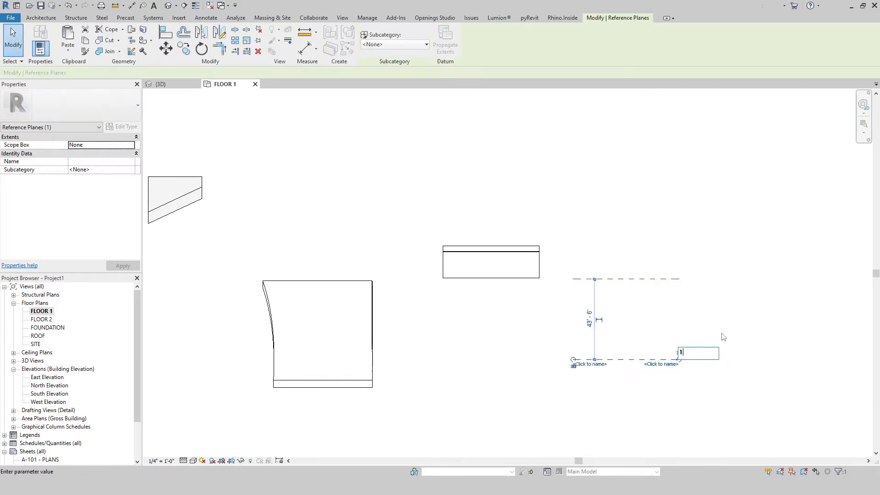
{"action": "type", "text": "1"}
{"action": "key", "text": "Return"}
{"action": "left_click", "coordinate": [642, 278]}
{"action": "left_click", "coordinate": [661, 284]}
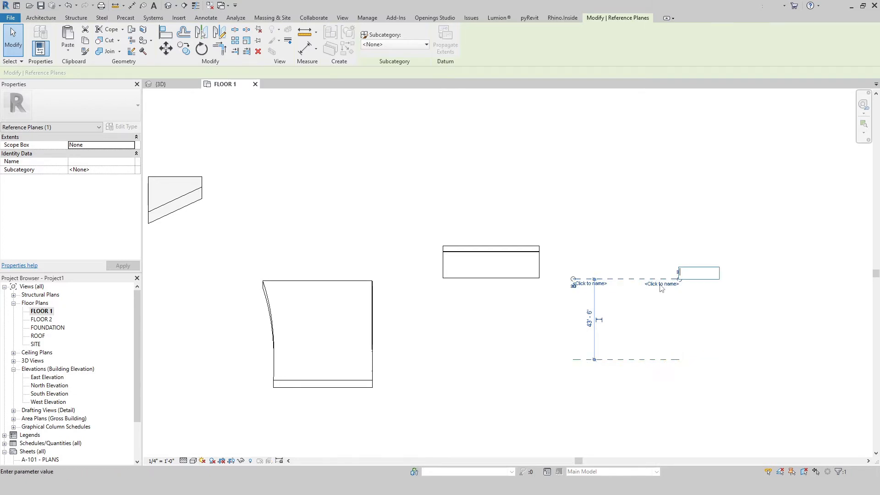
{"action": "type", "text": "2"}
{"action": "key", "text": "Return"}
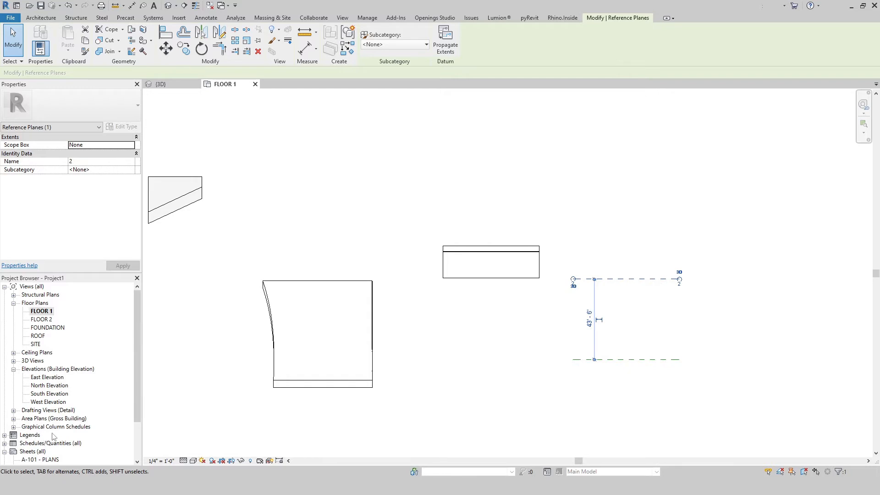
Open the South Elevation, turn off view cropping and hide the crop region.
{"action": "scroll", "coordinate": [53, 436], "scroll_direction": "down", "scroll_amount": 2}
{"action": "scroll", "coordinate": [26, 344], "scroll_direction": "up", "scroll_amount": 2}
{"action": "double_click", "coordinate": [51, 393]}
{"action": "scroll", "coordinate": [615, 321], "scroll_direction": "down", "scroll_amount": 6}
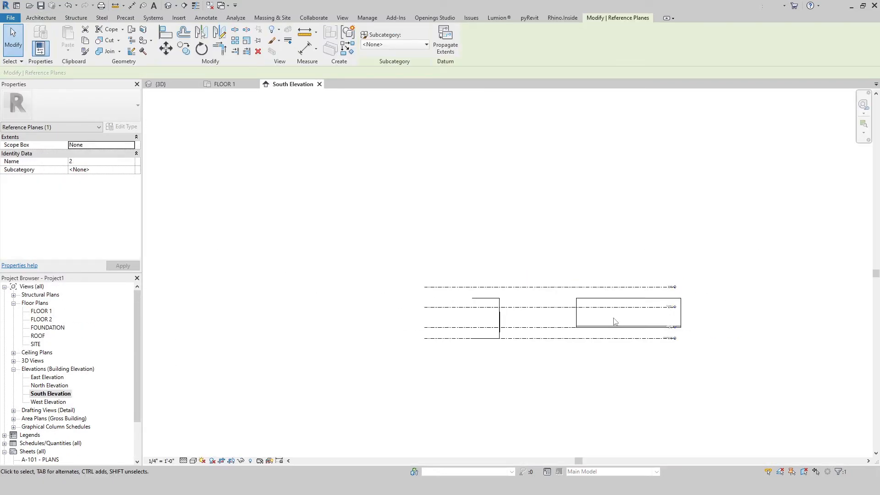
{"action": "left_click", "coordinate": [232, 462]}
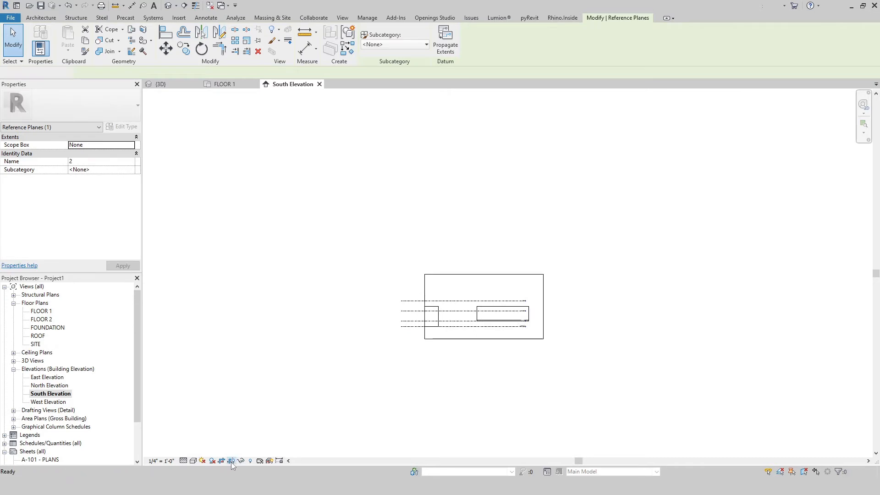
{"action": "middle_click_drag", "start_coordinate": [426, 370], "coordinate": [564, 350]}
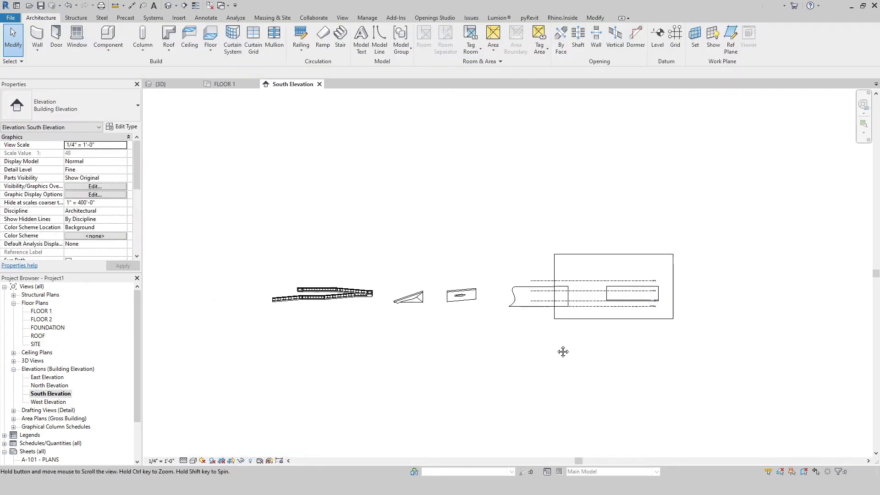
{"action": "left_click", "coordinate": [231, 461]}
{"action": "middle_click_drag", "start_coordinate": [702, 275], "coordinate": [635, 278]}
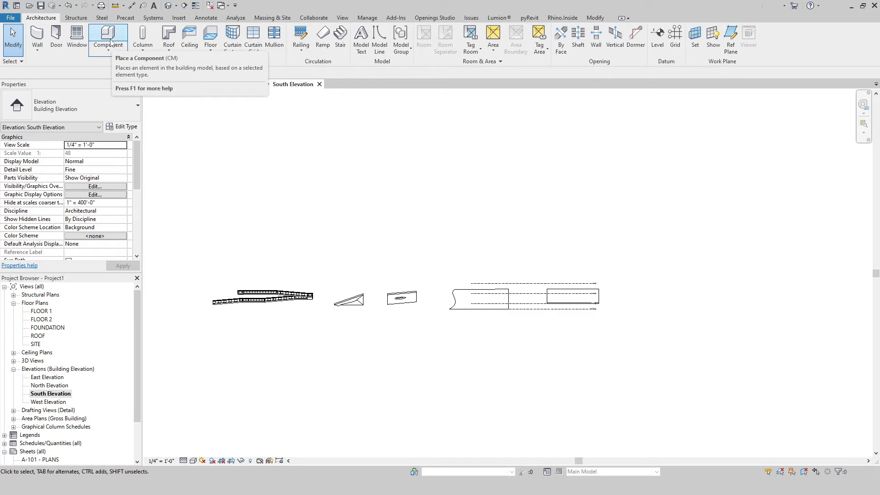
Start a new in-place mass and name it ramp.
{"action": "left_click", "coordinate": [267, 18]}
{"action": "left_click", "coordinate": [92, 40]}
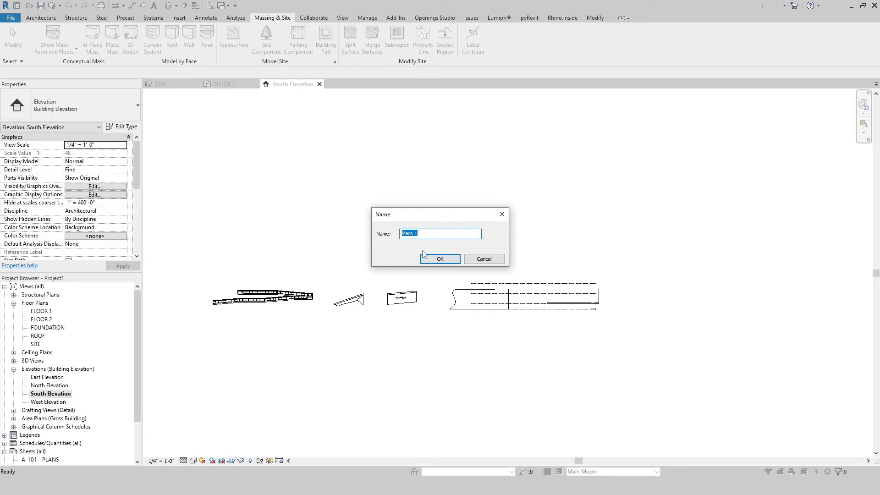
{"action": "type", "text": "ramp"}
{"action": "key", "text": "Return"}
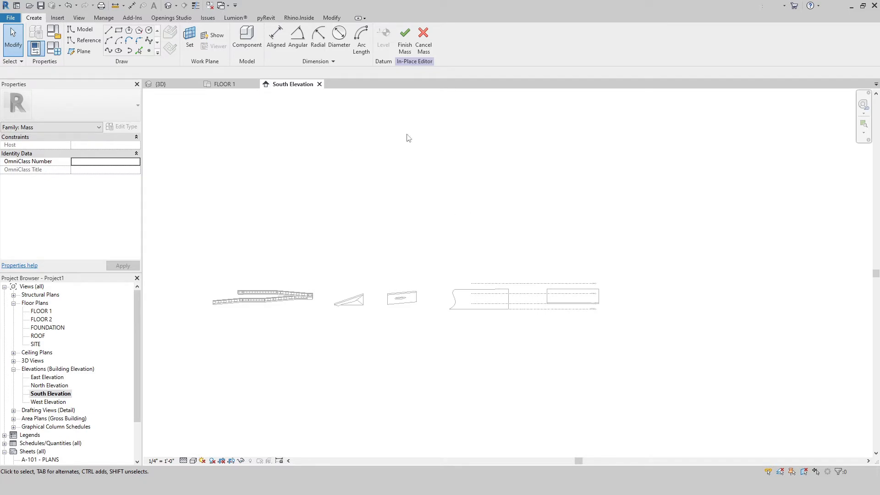
Set Reference Plane : 1 as the work plane for the mass sketch.
{"action": "left_click", "coordinate": [189, 39]}
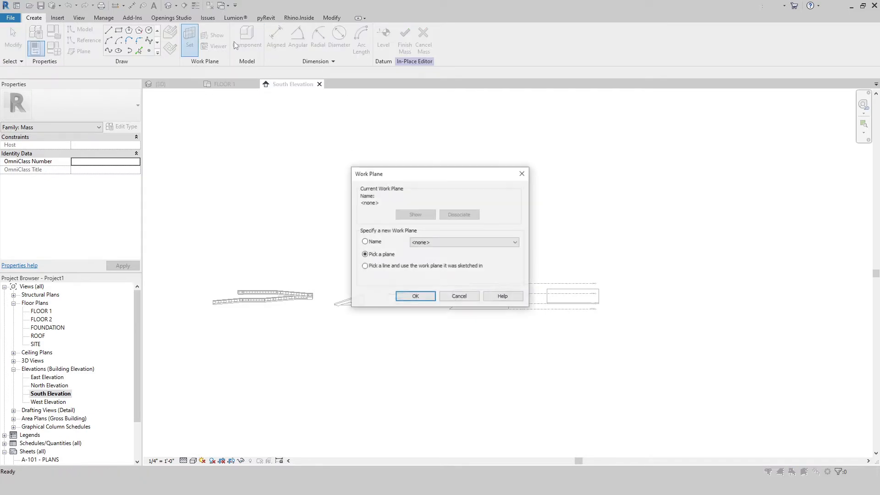
{"action": "left_click", "coordinate": [440, 242]}
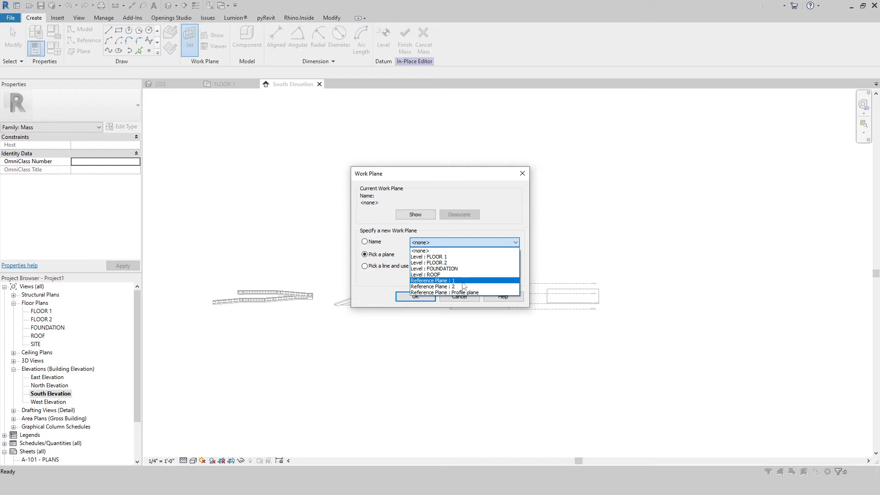
{"action": "left_click", "coordinate": [432, 280]}
{"action": "left_click", "coordinate": [412, 296]}
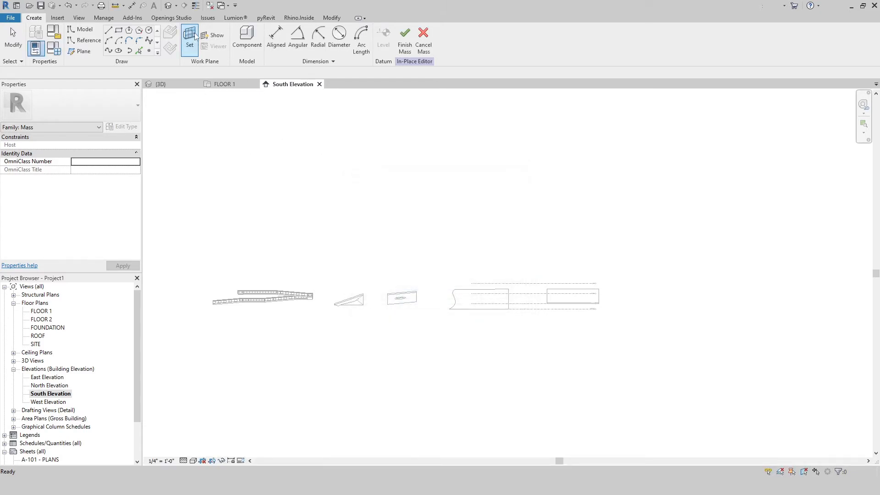
{"action": "scroll", "coordinate": [704, 303], "scroll_direction": "up", "scroll_amount": 3}
{"action": "scroll", "coordinate": [610, 287], "scroll_direction": "up", "scroll_amount": 3}
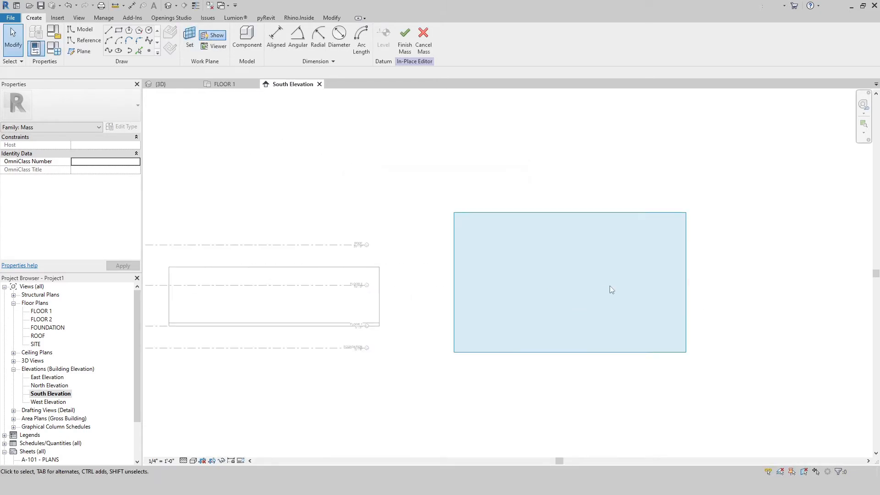
{"action": "left_click", "coordinate": [118, 31]}
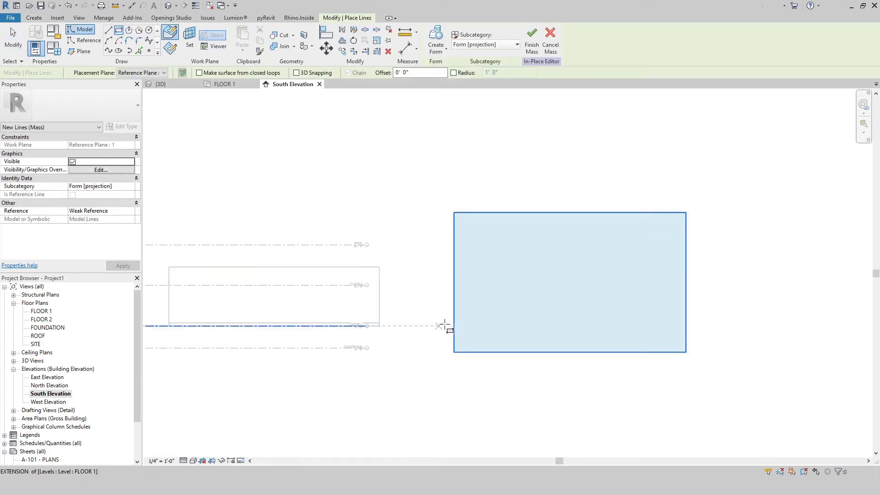
{"action": "left_click", "coordinate": [482, 325]}
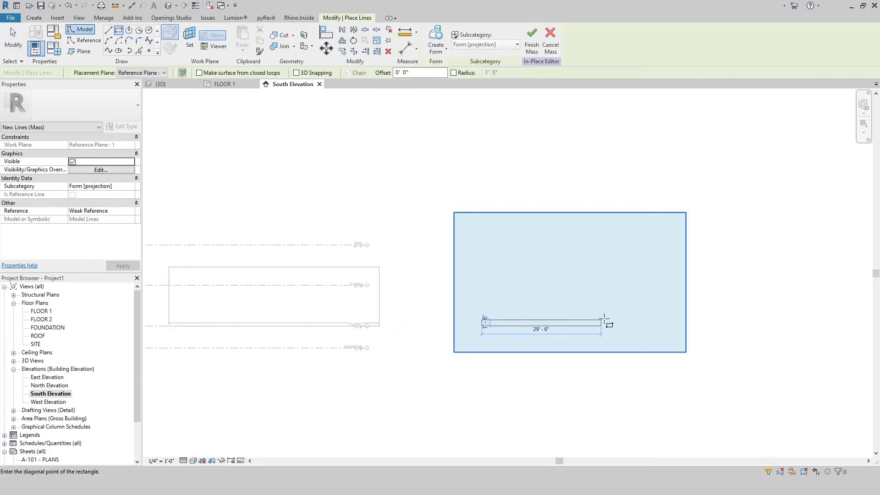
{"action": "left_click", "coordinate": [667, 336]}
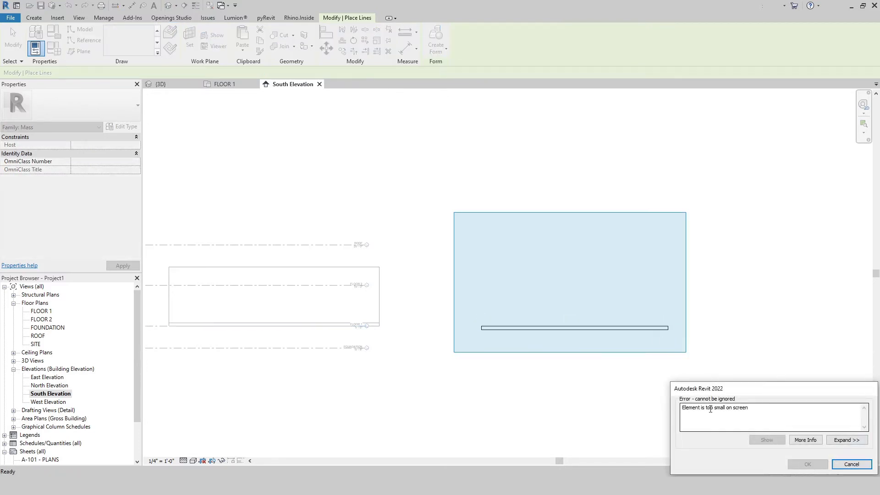
{"action": "left_click", "coordinate": [861, 467]}
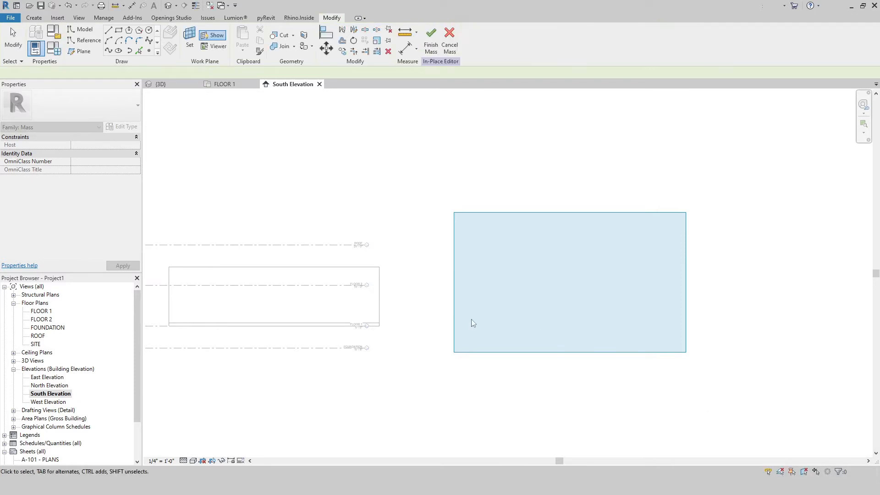
Draw a long, thin rectangle on the work plane with its upper edge at the FLOOR 1 level.
{"action": "left_click", "coordinate": [118, 31]}
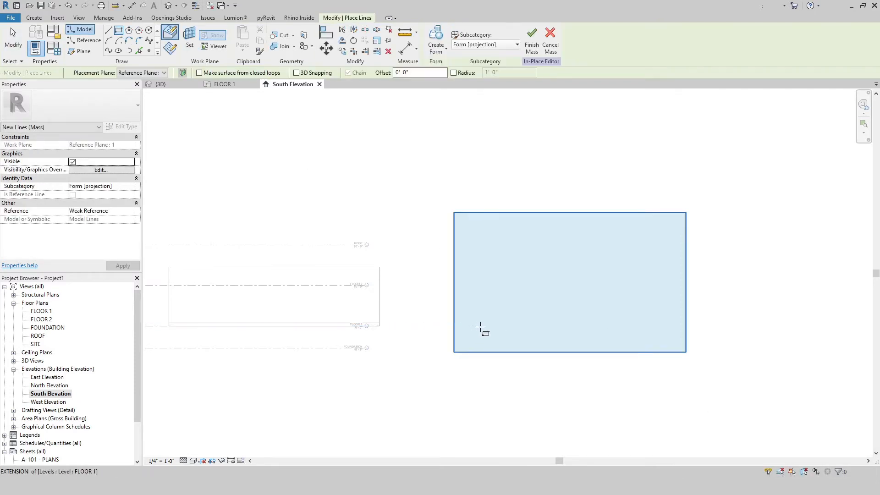
{"action": "left_click", "coordinate": [482, 327]}
{"action": "left_click", "coordinate": [669, 334]}
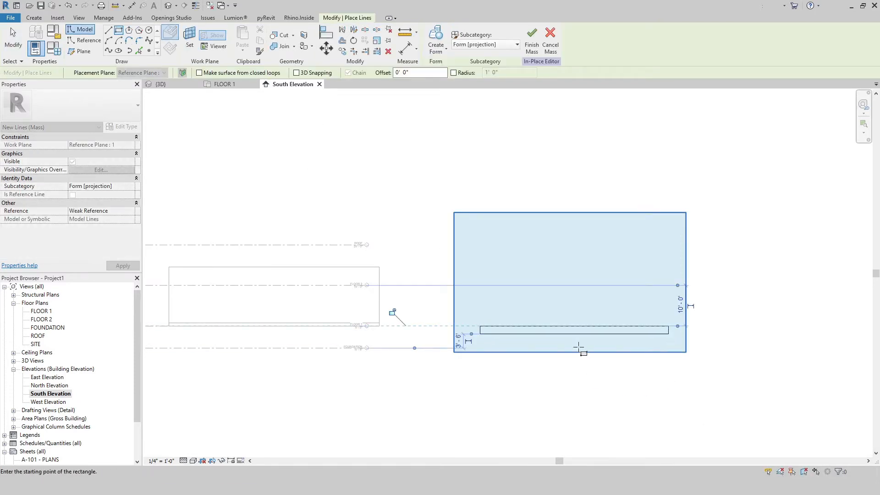
{"action": "key", "text": "Escape"}
{"action": "key", "text": "Escape"}
{"action": "key", "text": "Escape"}
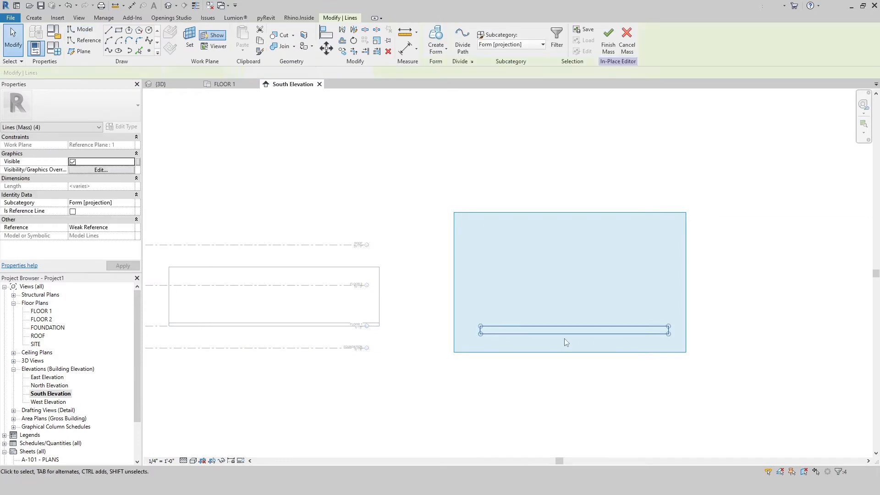
{"action": "key", "text": "Escape"}
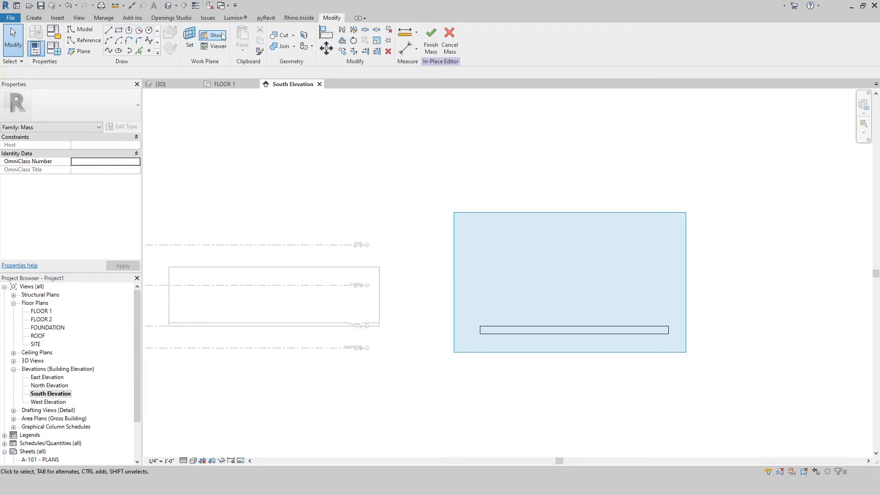
On Reference Plane : 2, draw a taller rectangle matching the first one's width and base, with its upper edge about 2' 7" below FLOOR 2.
{"action": "left_click", "coordinate": [191, 46]}
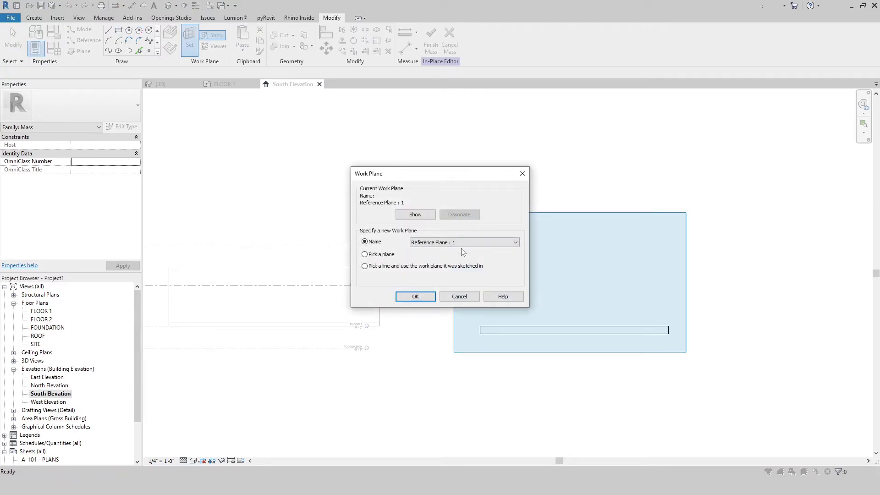
{"action": "left_click", "coordinate": [463, 248]}
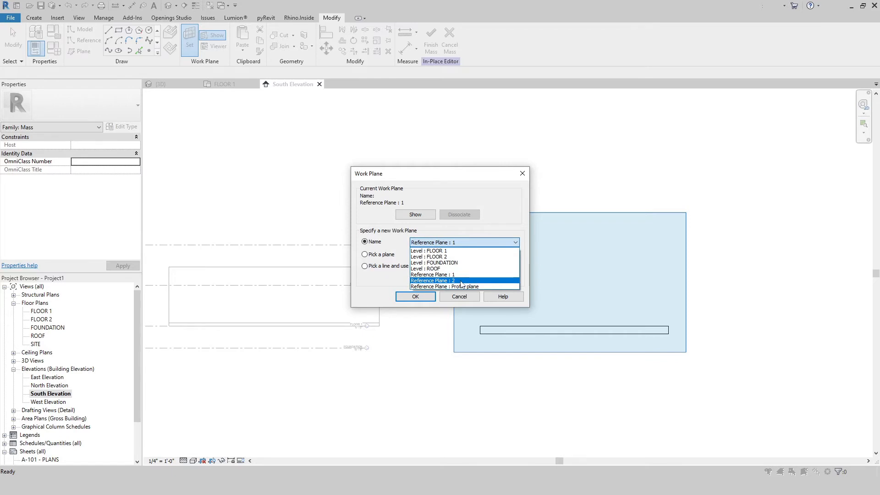
{"action": "left_click", "coordinate": [461, 281]}
{"action": "left_click", "coordinate": [415, 297]}
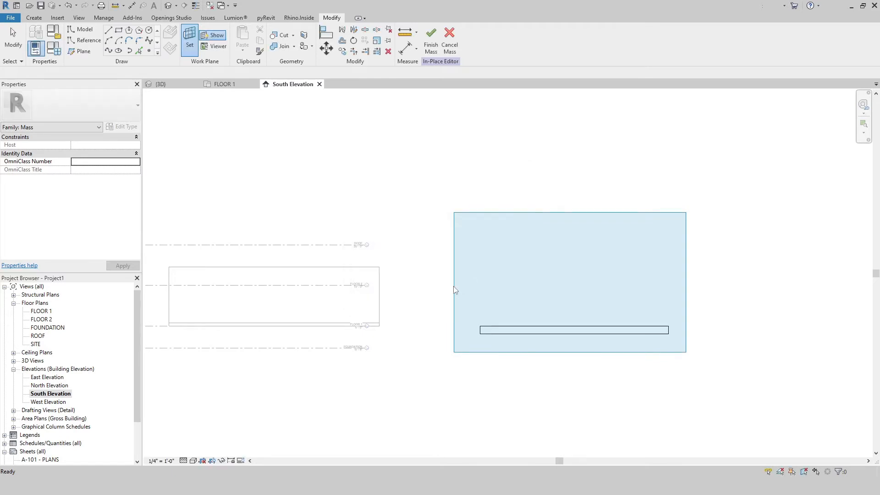
{"action": "left_click", "coordinate": [119, 31]}
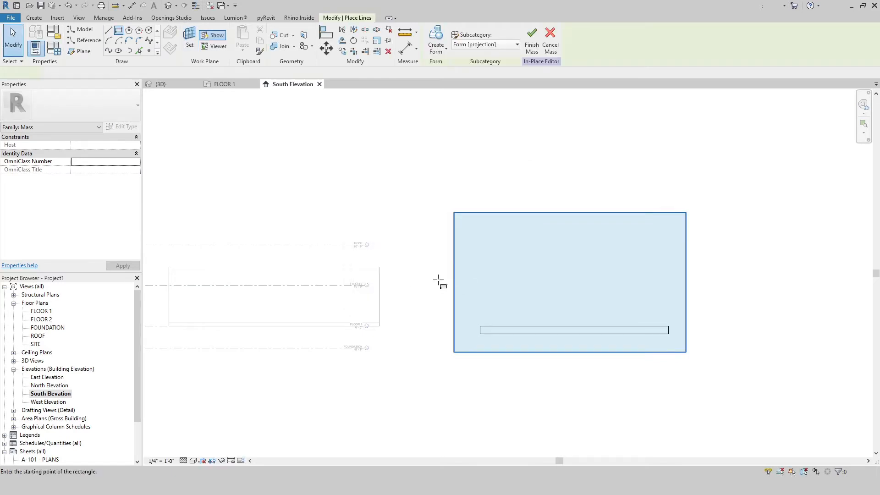
{"action": "left_click", "coordinate": [479, 298]}
{"action": "left_click", "coordinate": [669, 333]}
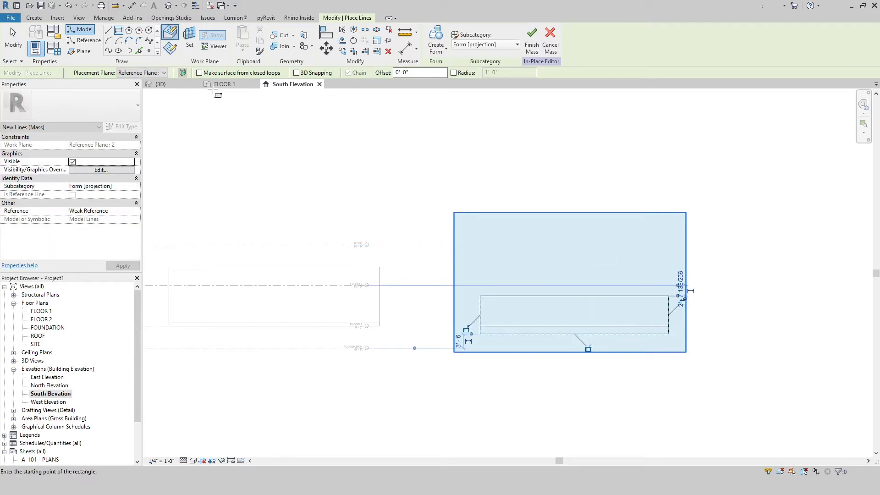
In the 3D view, create a solid form from the two rectangular profiles.
{"action": "left_click", "coordinate": [162, 85]}
{"action": "scroll", "coordinate": [569, 323], "scroll_direction": "down", "scroll_amount": 5}
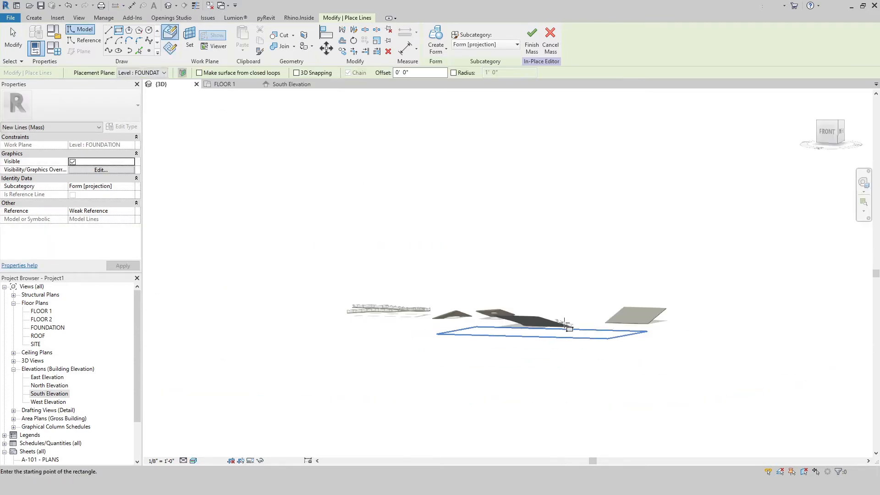
{"action": "middle_click_drag", "start_coordinate": [621, 350], "coordinate": [568, 406], "text": "shift"}
{"action": "scroll", "coordinate": [692, 346], "scroll_direction": "up", "scroll_amount": 3}
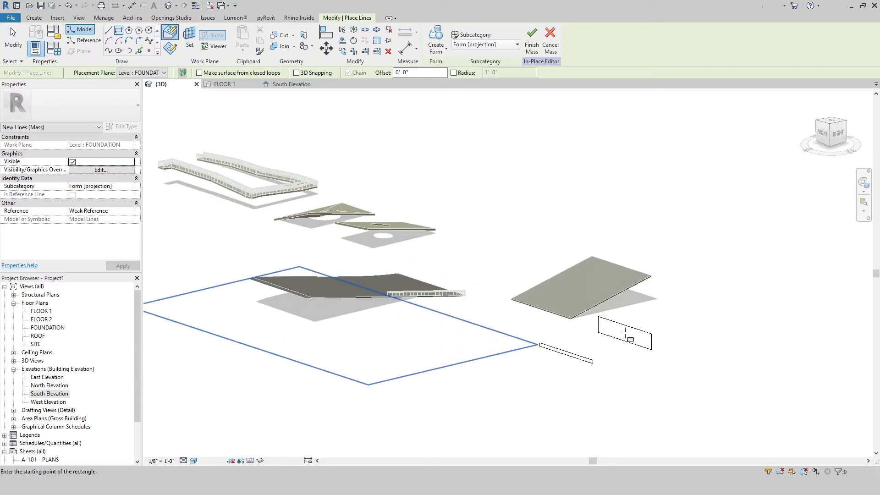
{"action": "middle_click_drag", "start_coordinate": [595, 378], "coordinate": [560, 358], "text": "shift"}
{"action": "middle_click_drag", "start_coordinate": [525, 322], "coordinate": [623, 362], "text": "shift"}
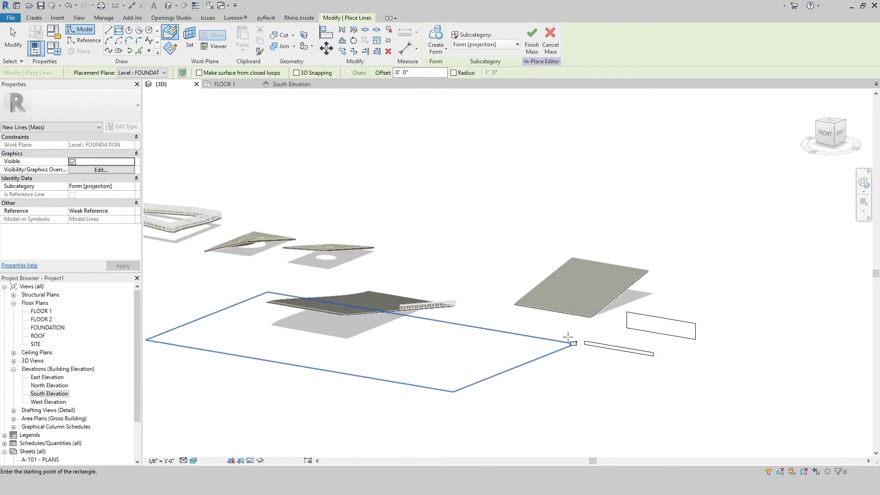
{"action": "key", "text": "Escape"}
{"action": "key", "text": "Escape"}
{"action": "middle_click_drag", "start_coordinate": [654, 344], "coordinate": [742, 334], "text": "shift"}
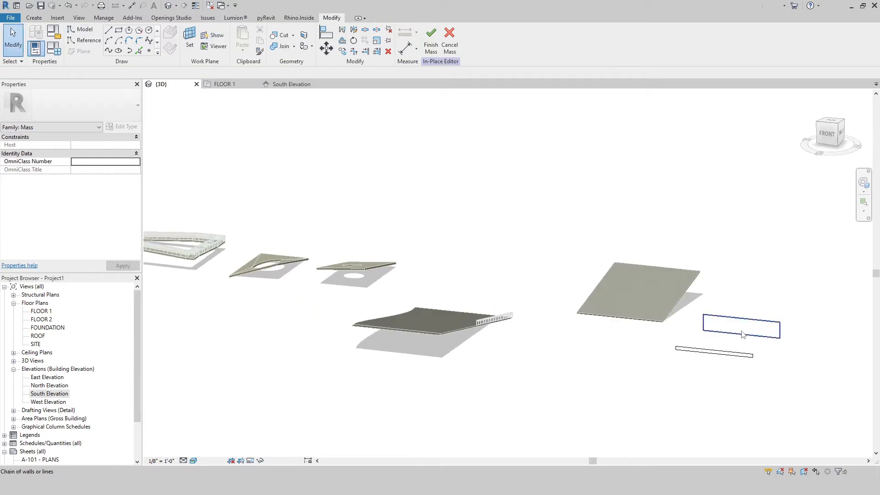
{"action": "left_click", "coordinate": [729, 344]}
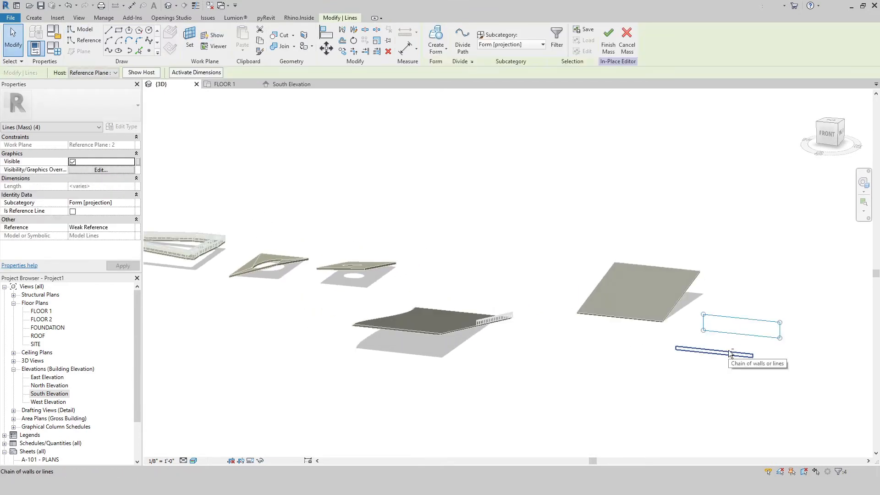
{"action": "left_click", "coordinate": [731, 355], "text": "ctrl"}
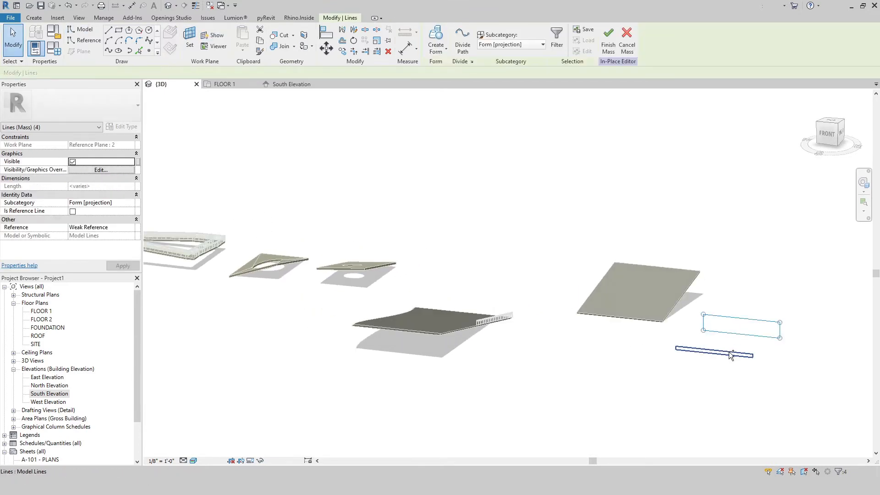
{"action": "left_click", "coordinate": [440, 52]}
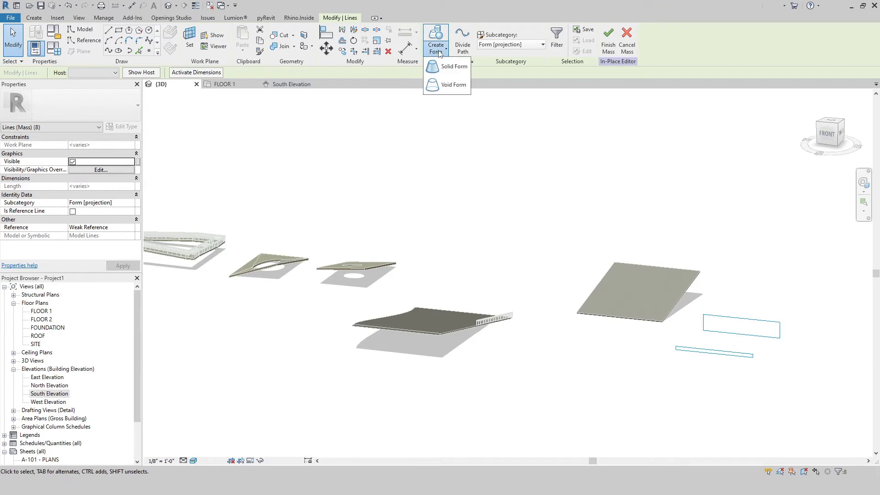
{"action": "left_click", "coordinate": [454, 74]}
Lower the upper edge at the form's thin front end until it almost meets the base edge.
{"action": "middle_click_drag", "start_coordinate": [762, 354], "coordinate": [735, 390], "text": "shift"}
{"action": "scroll", "coordinate": [693, 353], "scroll_direction": "up", "scroll_amount": 4}
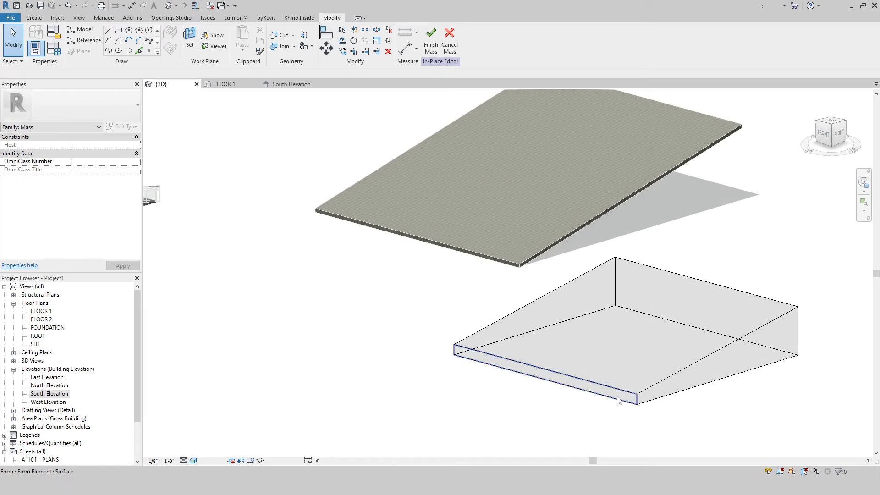
{"action": "left_click", "coordinate": [624, 397]}
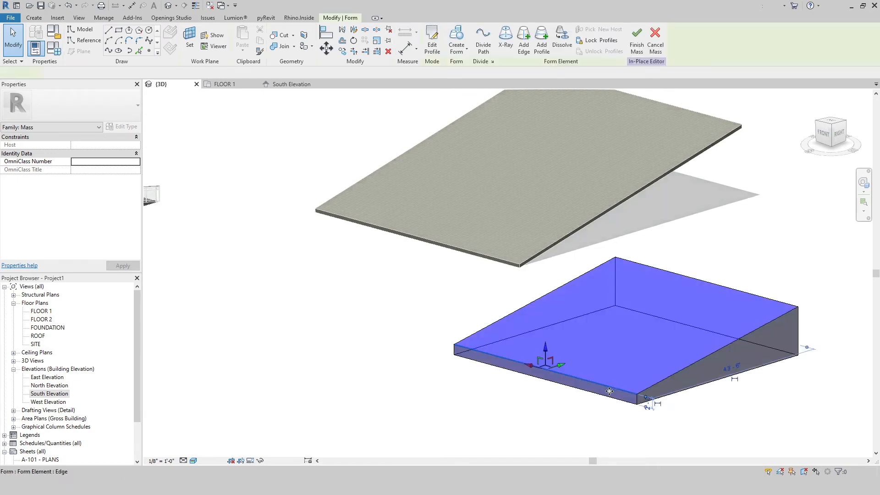
{"action": "left_click", "coordinate": [544, 363]}
{"action": "middle_click_drag", "start_coordinate": [544, 363], "coordinate": [709, 358], "text": "shift"}
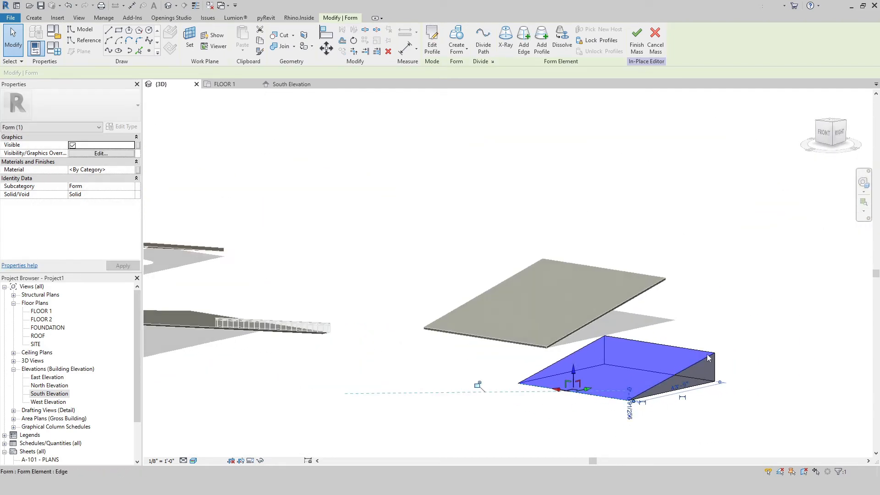
Move the form's high back edge down and outward to about 53' 10" from the front edge.
{"action": "left_click", "coordinate": [705, 353]}
{"action": "left_click_drag", "start_coordinate": [663, 326], "coordinate": [725, 349]}
{"action": "mouse_move", "coordinate": [767, 417]}
{"action": "middle_mouse_down", "text": "shift"}
{"action": "mouse_move", "coordinate": [689, 381]}
{"action": "mouse_move", "coordinate": [751, 409]}
{"action": "middle_mouse_up", "text": "shift"}
{"action": "left_click_drag", "start_coordinate": [738, 352], "coordinate": [699, 366]}
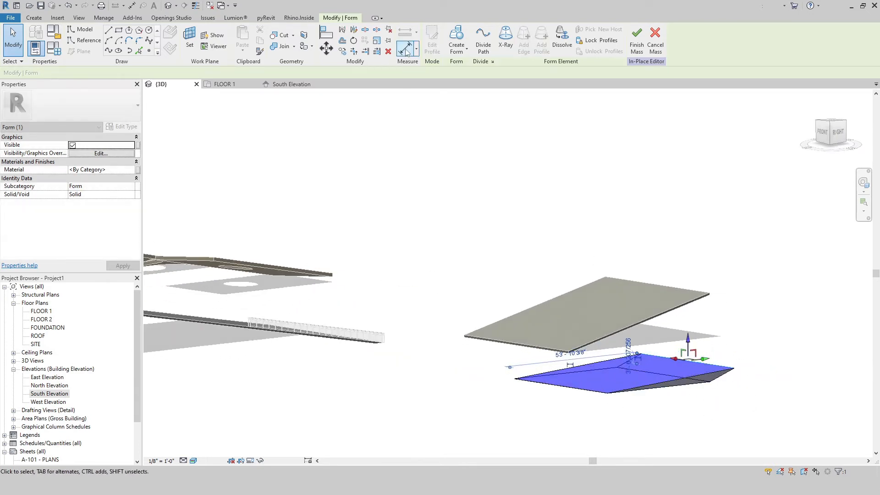
{"action": "left_click", "coordinate": [481, 204]}
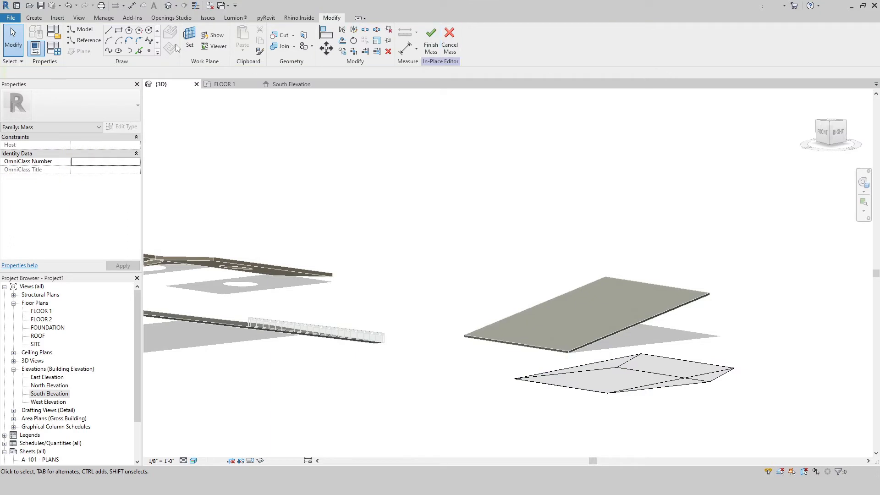
Draw a circle with a radius of about 6' 6" in the middle of the form's sloping upper face.
{"action": "left_click", "coordinate": [149, 30]}
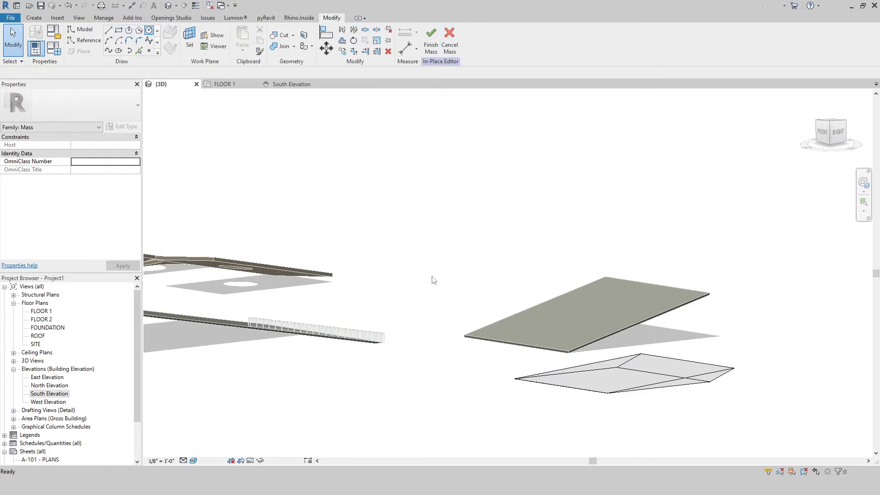
{"action": "middle_click_drag", "start_coordinate": [637, 388], "coordinate": [668, 444], "text": "shift"}
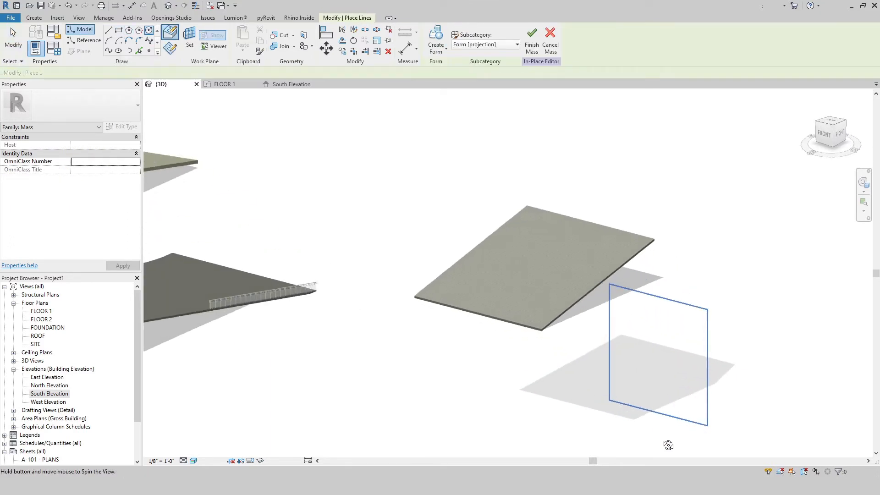
{"action": "left_click", "coordinate": [622, 381]}
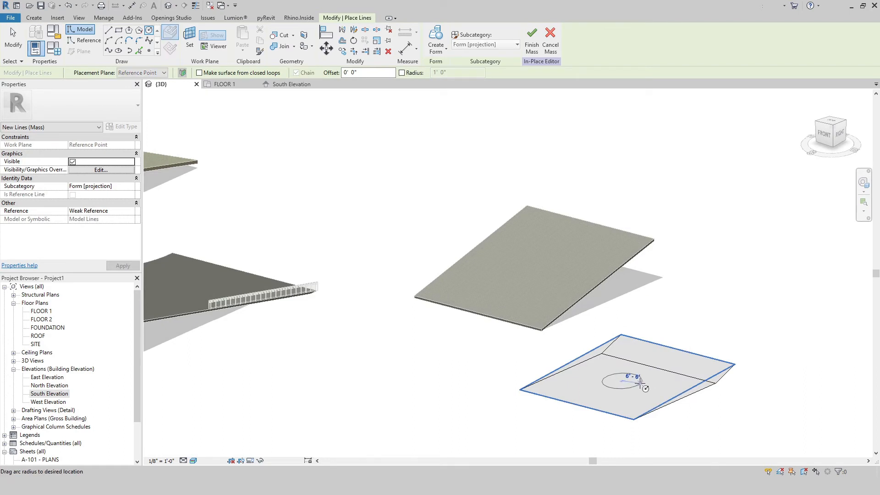
{"action": "left_click", "coordinate": [647, 387]}
{"action": "key", "text": "Escape"}
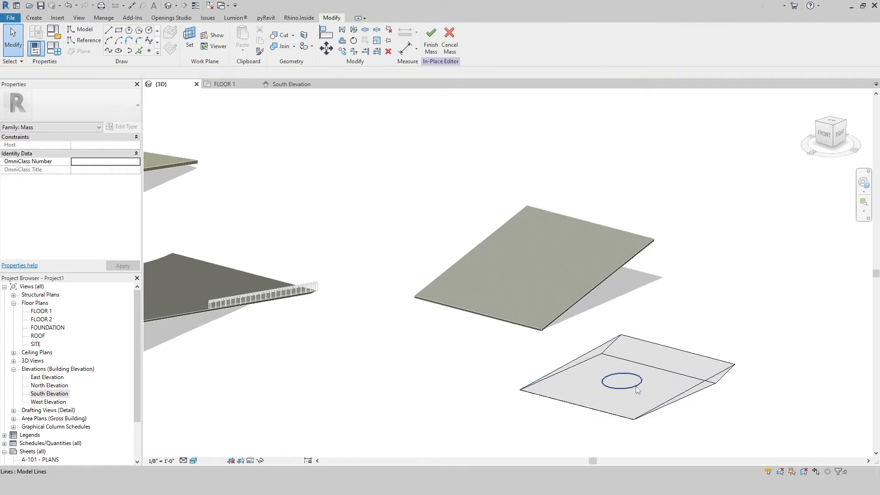
Create a hemispherical void form from the circle on the sloping face and finish the in-place mass.
{"action": "left_click", "coordinate": [442, 54]}
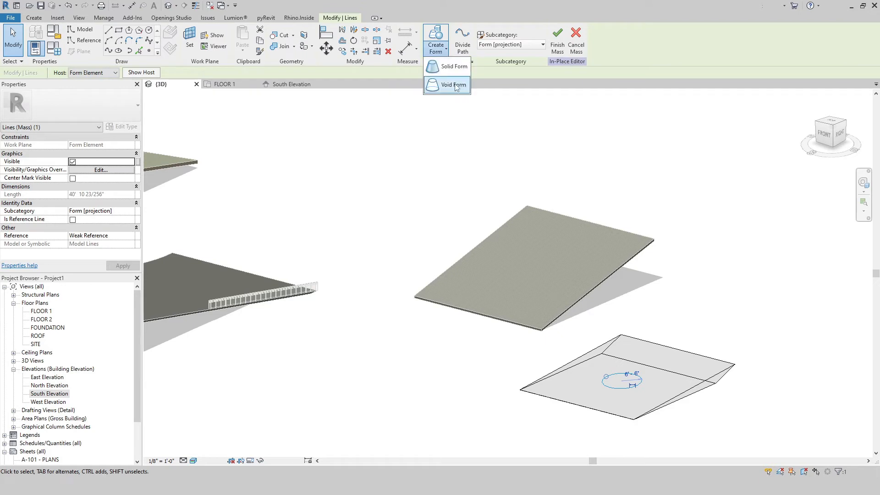
{"action": "left_click", "coordinate": [458, 86]}
{"action": "left_click", "coordinate": [592, 454]}
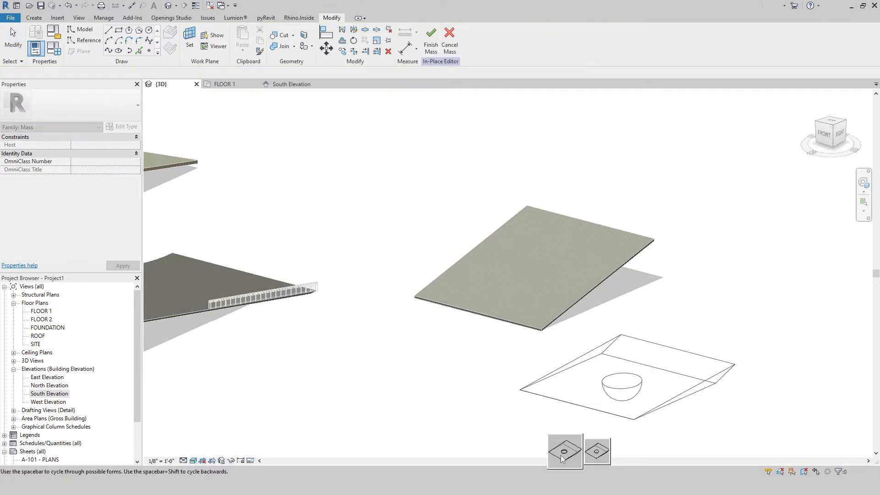
{"action": "left_click", "coordinate": [596, 456]}
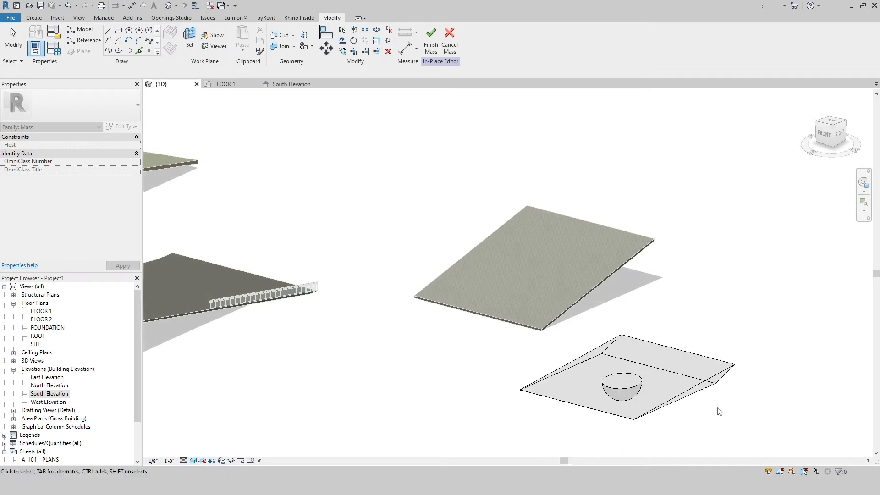
{"action": "mouse_move", "coordinate": [717, 408]}
{"action": "middle_mouse_down", "text": "shift"}
{"action": "mouse_move", "coordinate": [642, 418]}
{"action": "mouse_move", "coordinate": [552, 343]}
{"action": "mouse_move", "coordinate": [541, 330]}
{"action": "mouse_move", "coordinate": [666, 426]}
{"action": "mouse_move", "coordinate": [574, 266]}
{"action": "middle_mouse_up", "text": "shift"}
{"action": "left_click", "coordinate": [433, 44]}
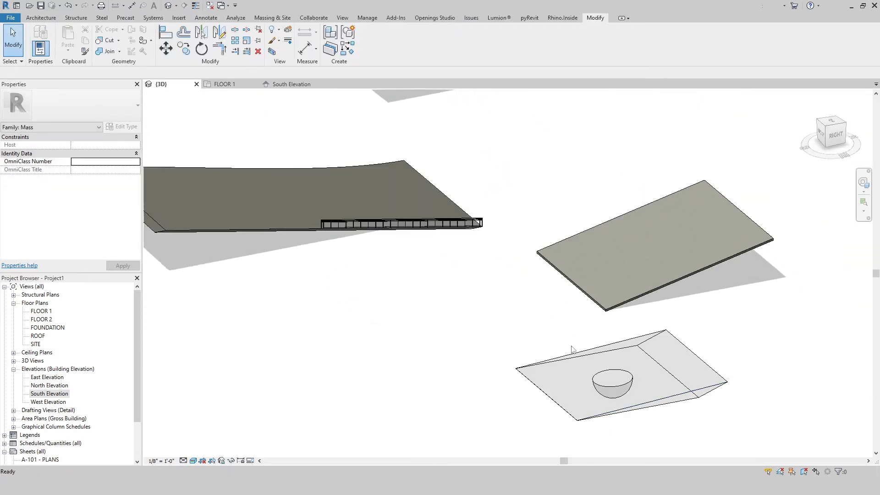
{"action": "middle_click_drag", "start_coordinate": [620, 398], "coordinate": [711, 294], "text": "shift"}
{"action": "scroll", "coordinate": [626, 390], "scroll_direction": "up", "scroll_amount": 5}
{"action": "left_click", "coordinate": [604, 406]}
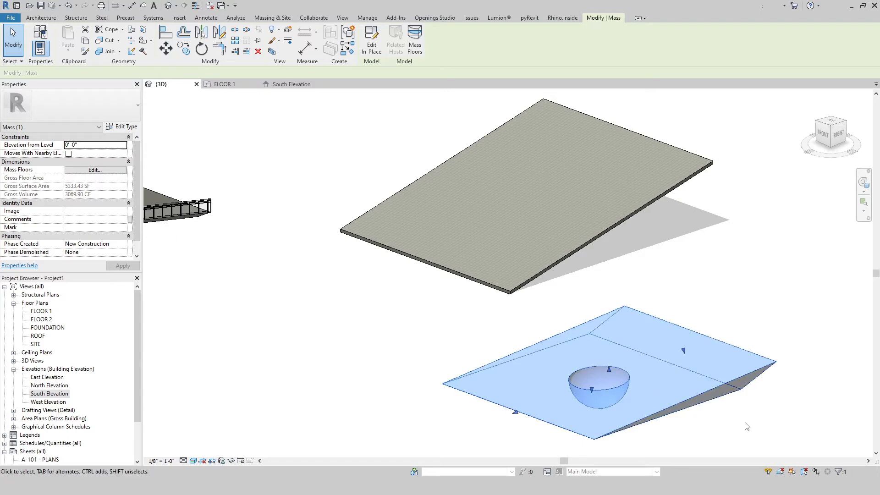
{"action": "left_click", "coordinate": [747, 424]}
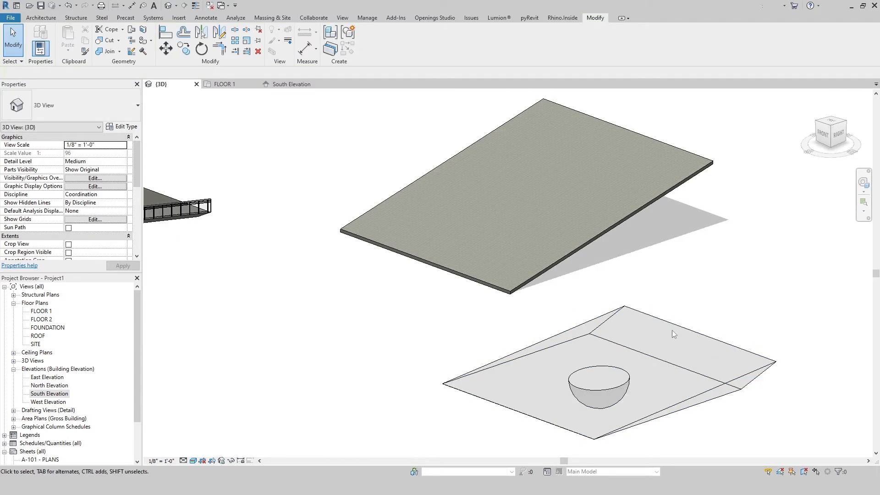
Create a Wood Rafter 8" - Asphalt Shingle - Insulated roof by face on the mass's sloping upper face.
{"action": "left_click", "coordinate": [272, 19]}
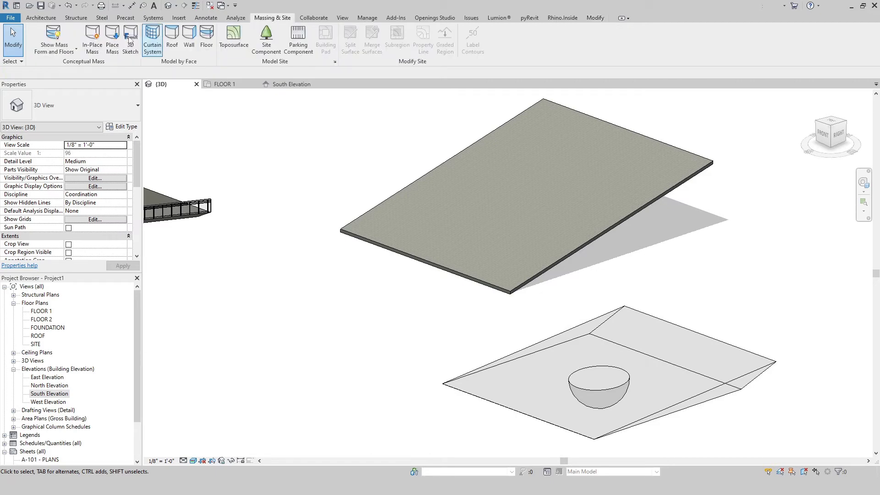
{"action": "left_click", "coordinate": [172, 38]}
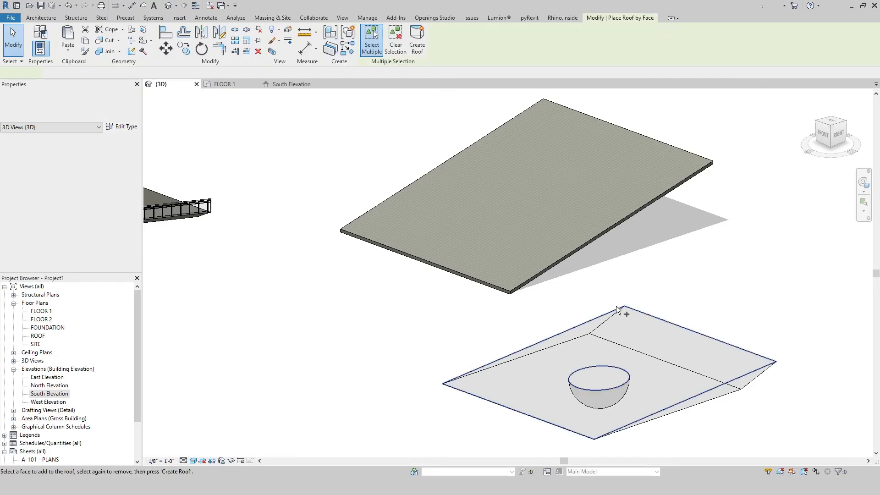
{"action": "left_click", "coordinate": [590, 298]}
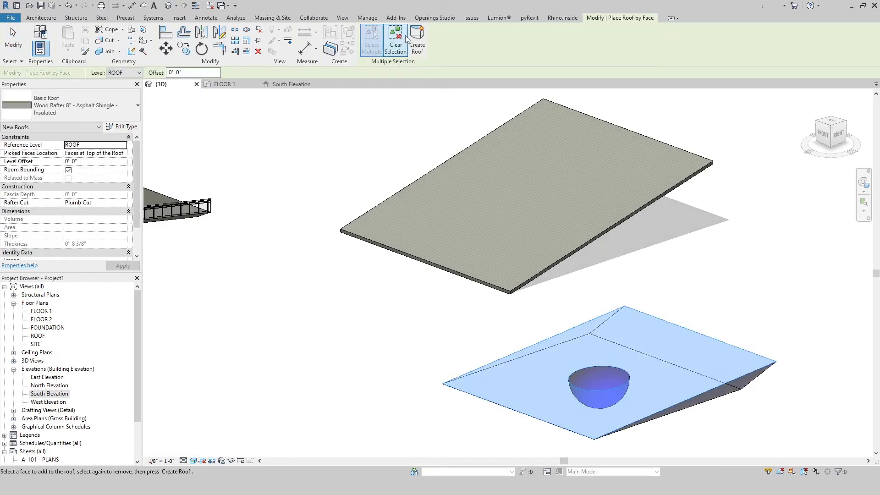
{"action": "left_click", "coordinate": [418, 41]}
{"action": "middle_click_drag", "start_coordinate": [766, 393], "coordinate": [626, 412], "text": "shift"}
{"action": "left_click", "coordinate": [681, 390]}
{"action": "key", "text": "Escape"}
{"action": "key", "text": "Escape"}
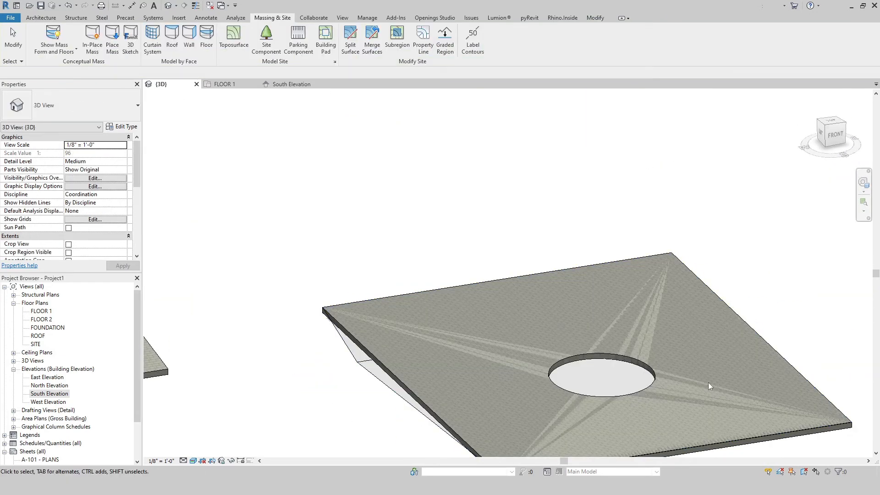
{"action": "scroll", "coordinate": [709, 384], "scroll_direction": "down", "scroll_amount": 3}
{"action": "middle_click_drag", "start_coordinate": [705, 389], "coordinate": [628, 420], "text": "shift"}
{"action": "middle_click_drag", "start_coordinate": [701, 427], "coordinate": [687, 393], "text": "shift"}
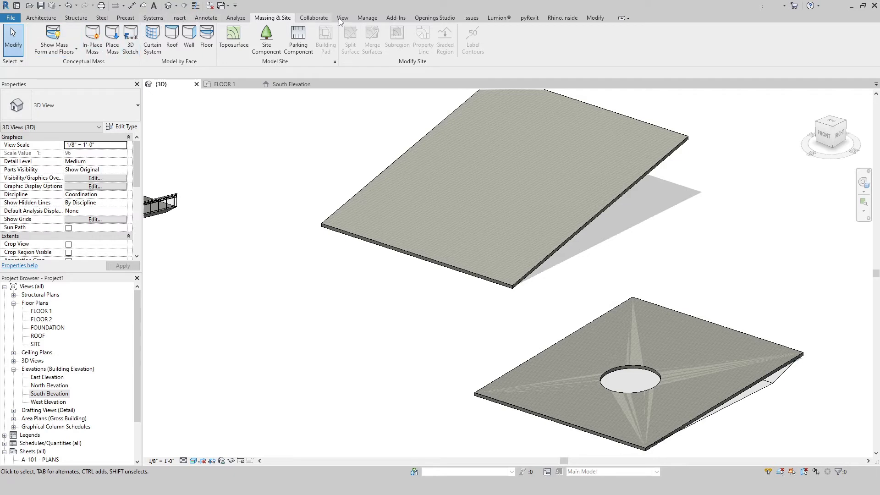
Launch Rhino through Rhino.Inside and maximize its Perspective viewport.
{"action": "left_click", "coordinate": [563, 18]}
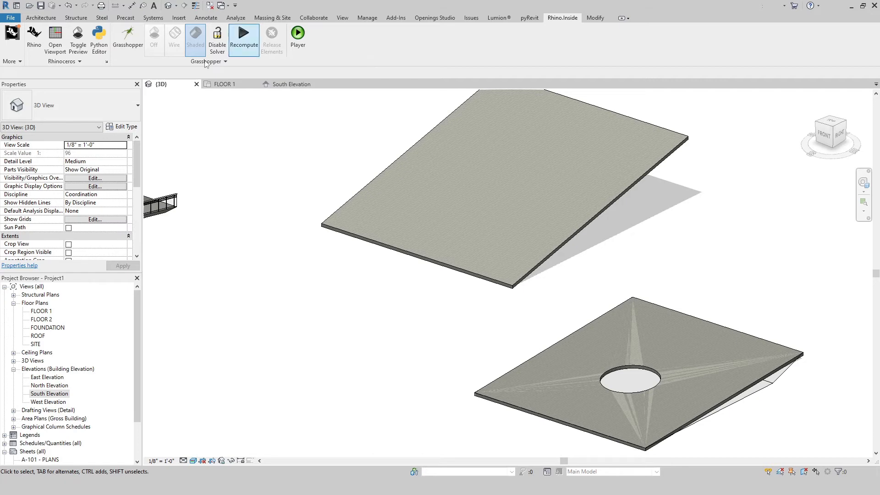
{"action": "left_click", "coordinate": [38, 42]}
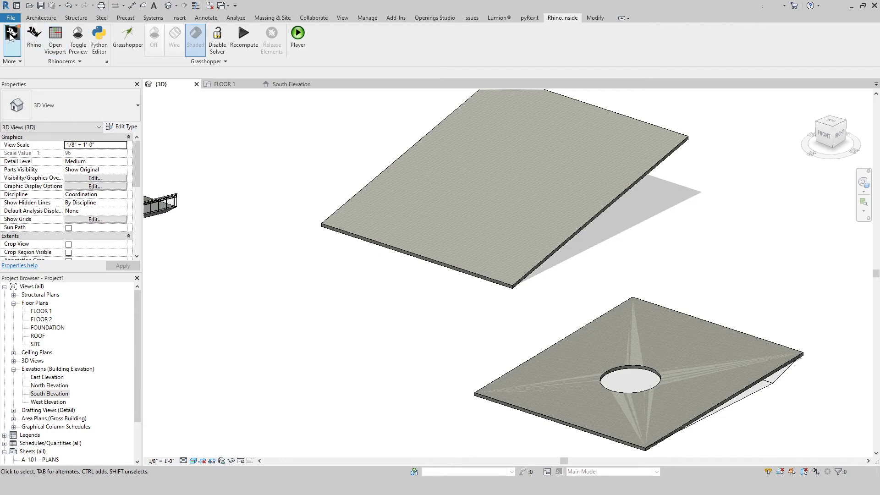
{"action": "left_click", "coordinate": [32, 50]}
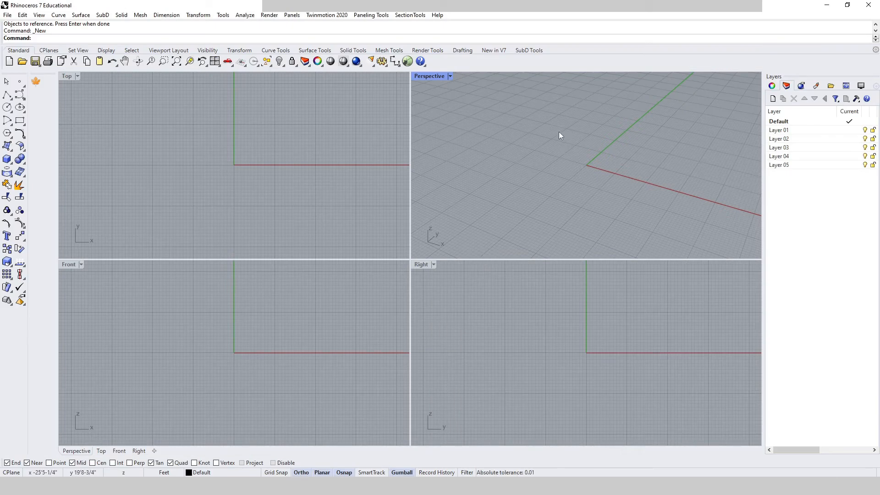
{"action": "double_click", "coordinate": [433, 76]}
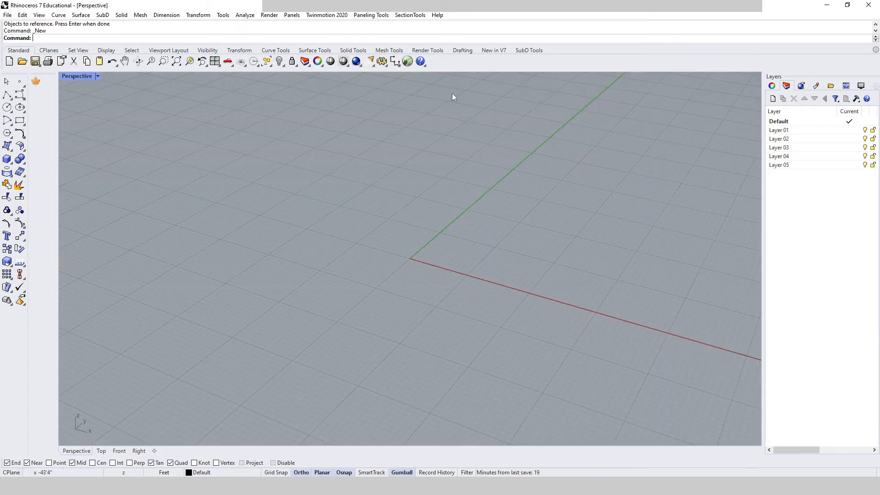
{"action": "scroll", "coordinate": [521, 179], "scroll_direction": "down", "scroll_amount": 5}
{"action": "middle_click", "coordinate": [526, 200]}
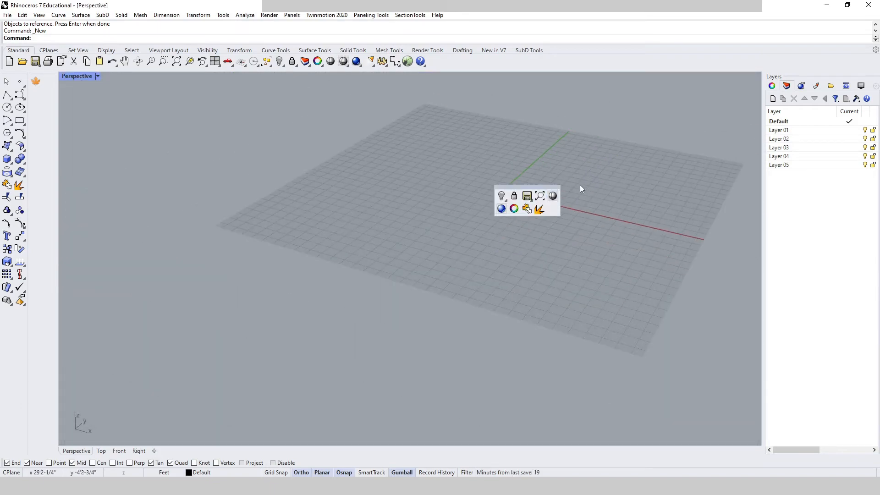
{"action": "right_click_drag", "start_coordinate": [581, 189], "coordinate": [505, 254]}
{"action": "right_click_drag", "start_coordinate": [449, 271], "coordinate": [416, 274], "text": "shift"}
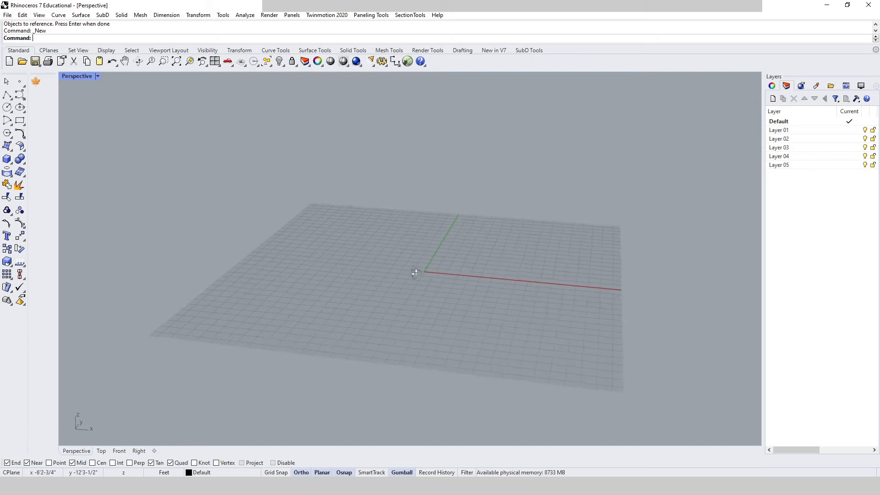
{"action": "scroll", "coordinate": [451, 257], "scroll_direction": "up", "scroll_amount": 2}
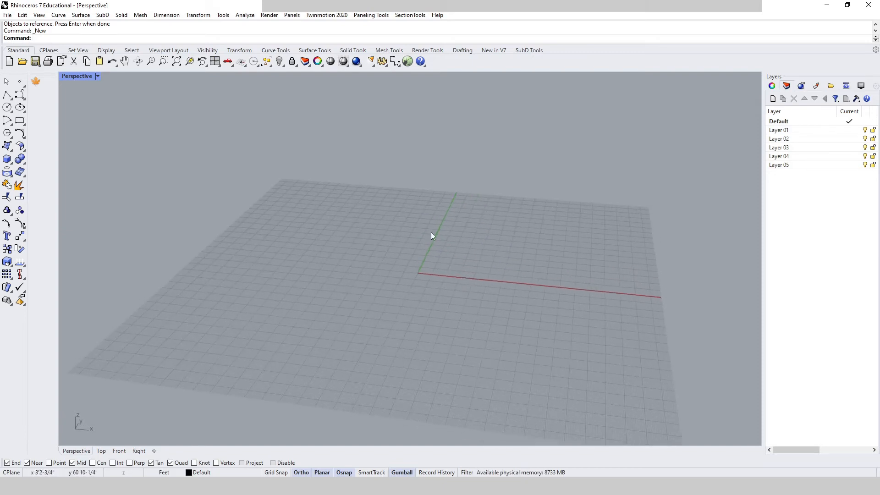
Launch Grasshopper from Rhino.
{"action": "left_click", "coordinate": [408, 61]}
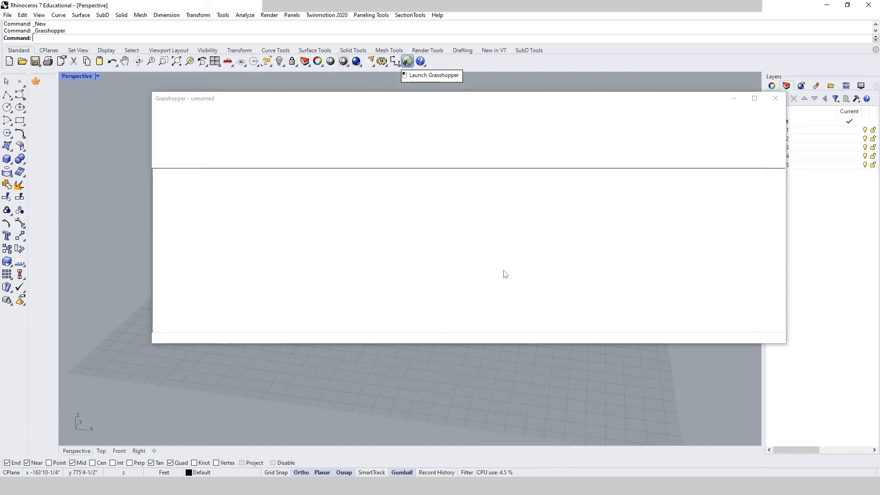
{"action": "scroll", "coordinate": [517, 270], "scroll_direction": "down", "scroll_amount": 4}
{"action": "scroll", "coordinate": [410, 216], "scroll_direction": "up", "scroll_amount": 4}
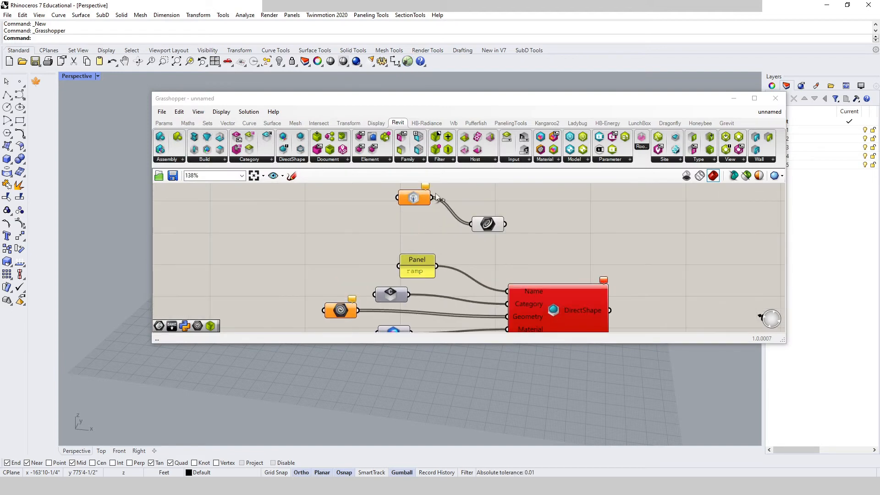
{"action": "right_click_drag", "start_coordinate": [437, 197], "coordinate": [402, 241]}
Assign the high back edge and low front edge of the sloping slab without a hole to the existing Edge parameter.
{"action": "left_click", "coordinate": [375, 244]}
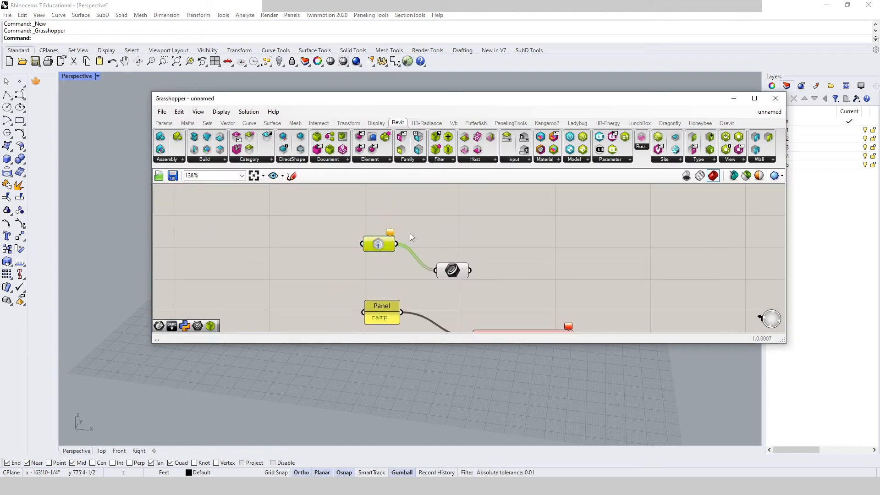
{"action": "right_click", "coordinate": [381, 246]}
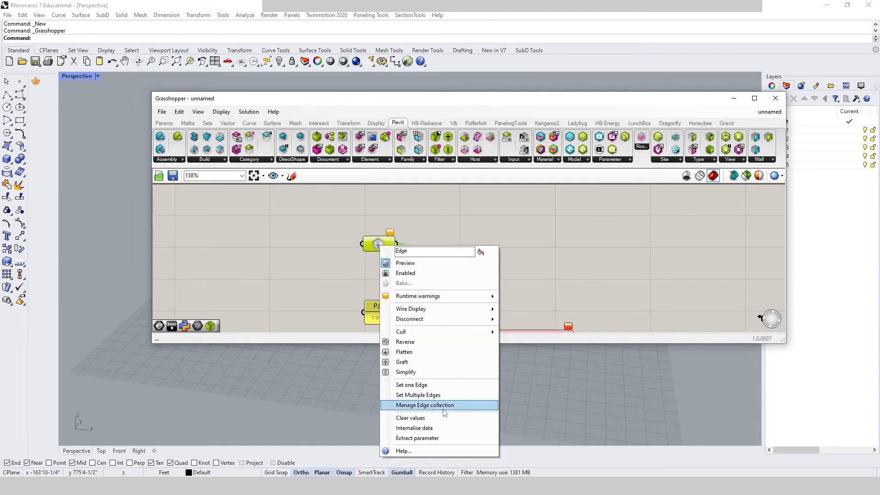
{"action": "left_click", "coordinate": [418, 395]}
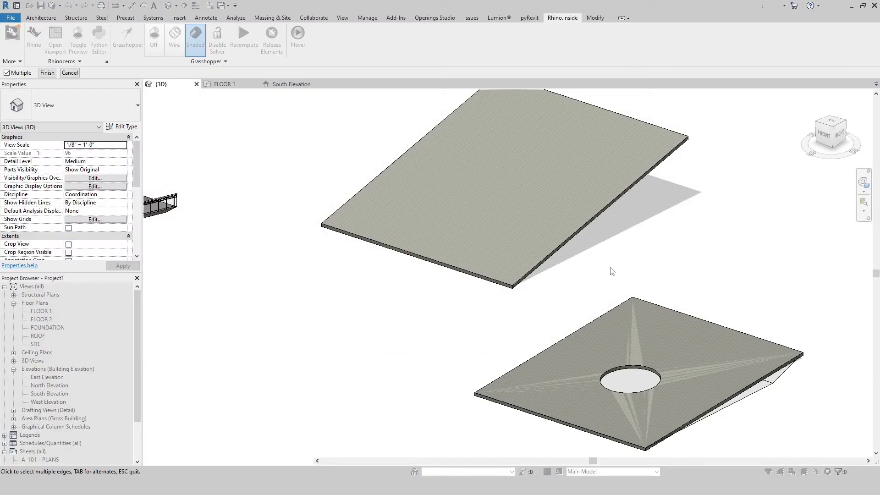
{"action": "left_click", "coordinate": [637, 173]}
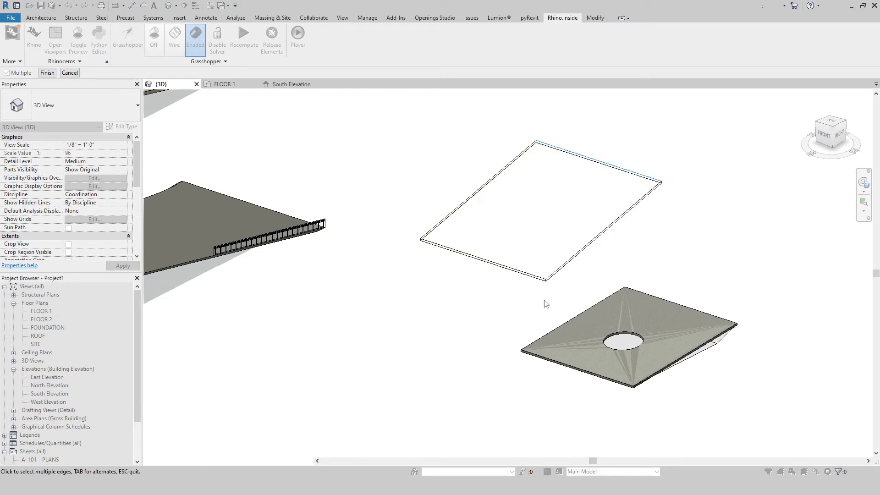
{"action": "left_click", "coordinate": [529, 278]}
{"action": "middle_click_drag", "start_coordinate": [593, 193], "coordinate": [614, 221], "text": "shift"}
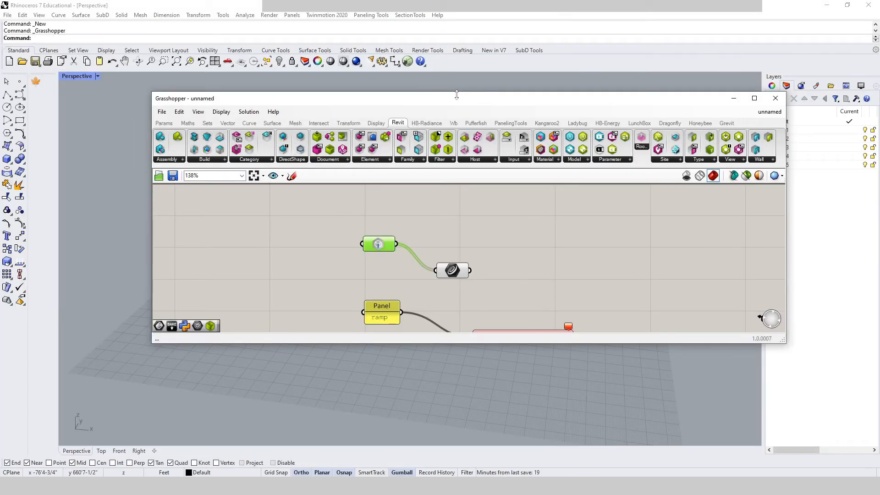
{"action": "left_click_drag", "start_coordinate": [456, 98], "coordinate": [879, 124]}
{"action": "right_click_drag", "start_coordinate": [688, 199], "coordinate": [661, 279]}
{"action": "left_click", "coordinate": [879, 125]}
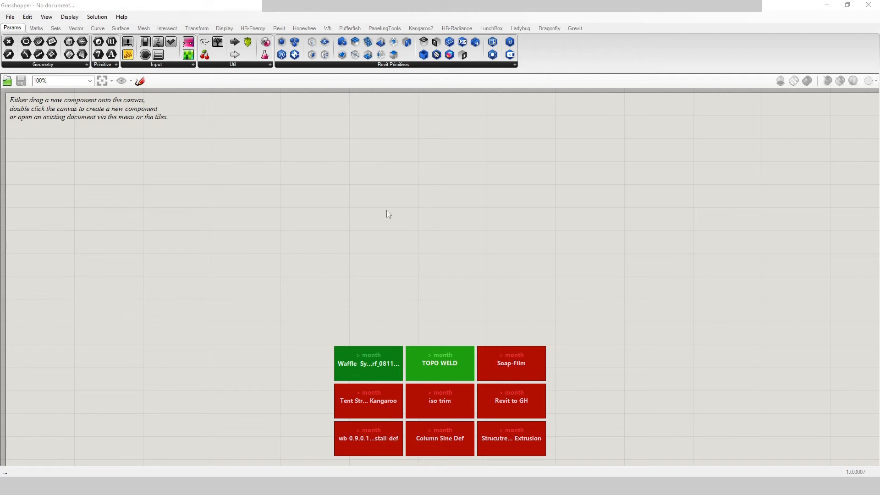
Add a Revit Edge parameter to the empty Grasshopper canvas.
{"action": "double_click", "coordinate": [504, 217]}
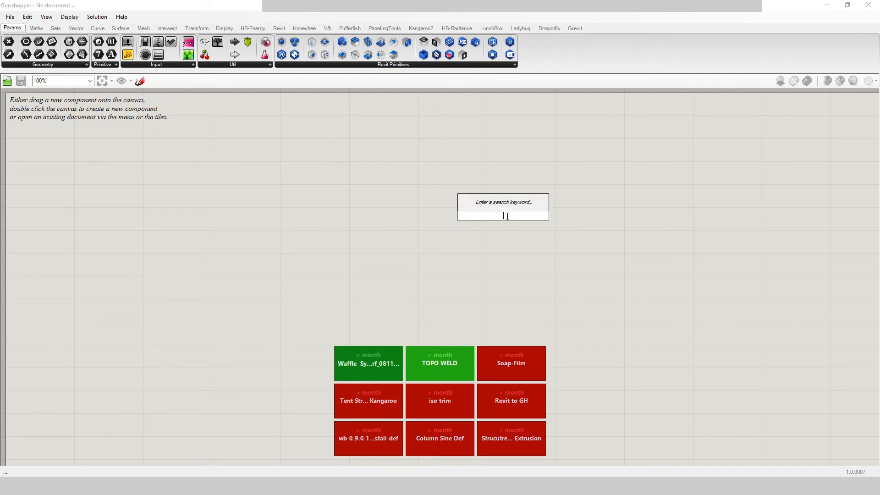
{"action": "type", "text": "edge"}
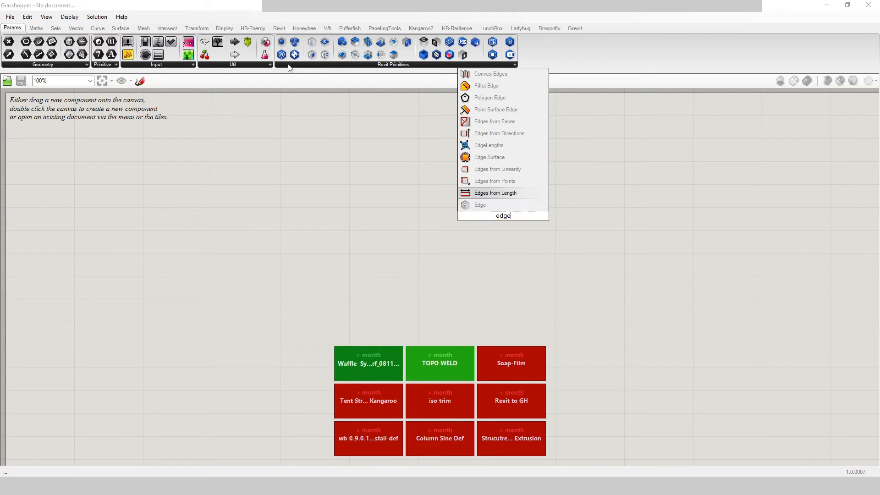
{"action": "left_click", "coordinate": [480, 205]}
Set multiple edges on the new Edge parameter by picking the solid slab's back and front edges in Revit, and return to Grasshopper.
{"action": "right_click", "coordinate": [508, 225]}
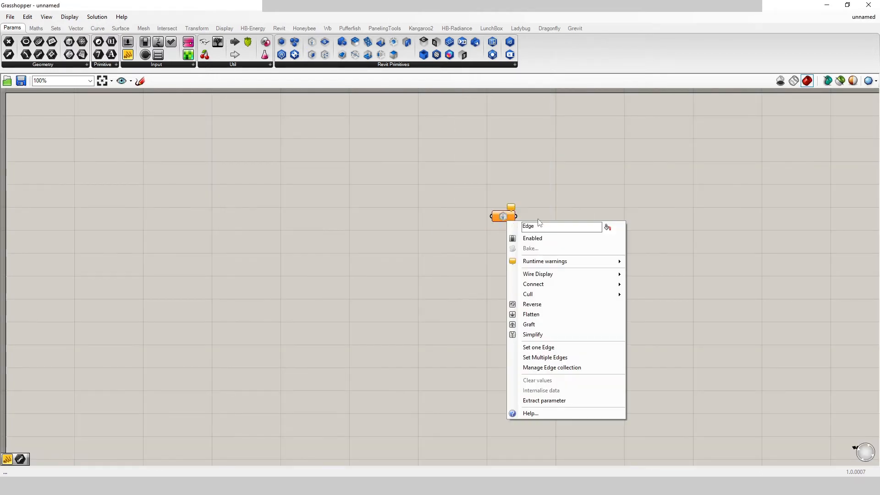
{"action": "left_click", "coordinate": [563, 358]}
{"action": "left_click", "coordinate": [700, 284]}
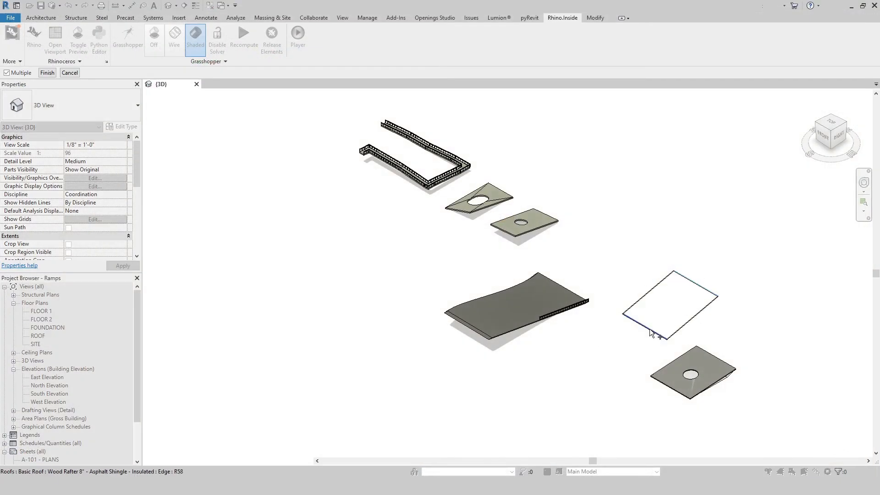
{"action": "left_click", "coordinate": [655, 333]}
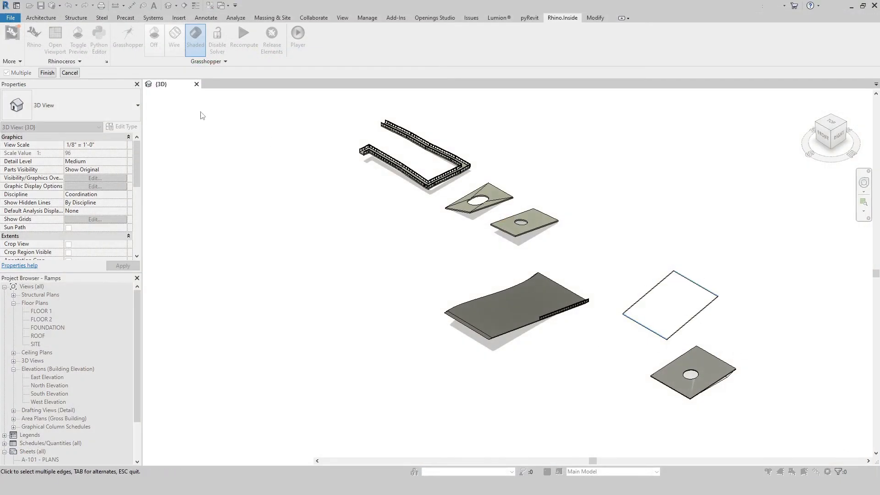
{"action": "left_click", "coordinate": [48, 72]}
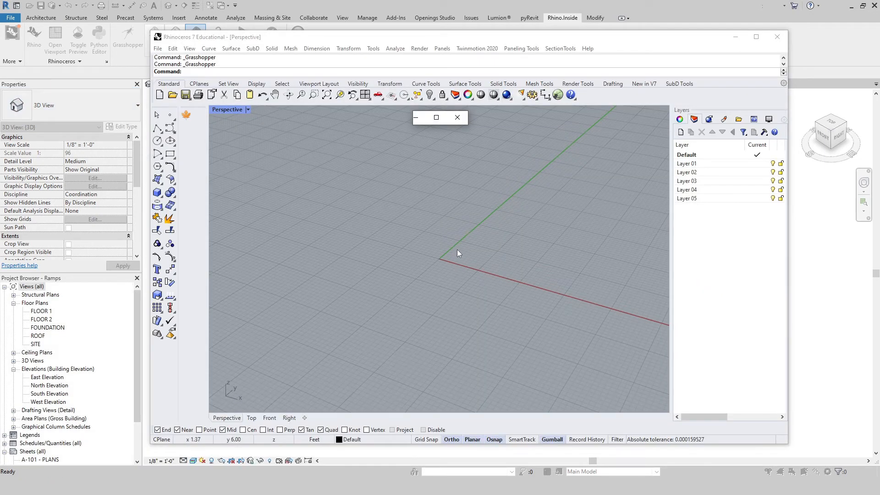
{"action": "left_click", "coordinate": [436, 118]}
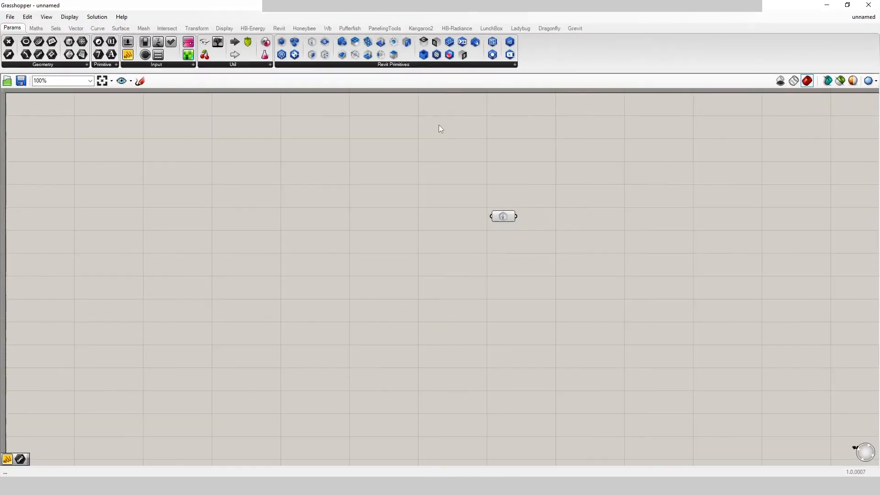
Move the Grasshopper window aside and switch to Rhino's Perspective viewport.
{"action": "right_click_drag", "start_coordinate": [536, 228], "coordinate": [486, 290]}
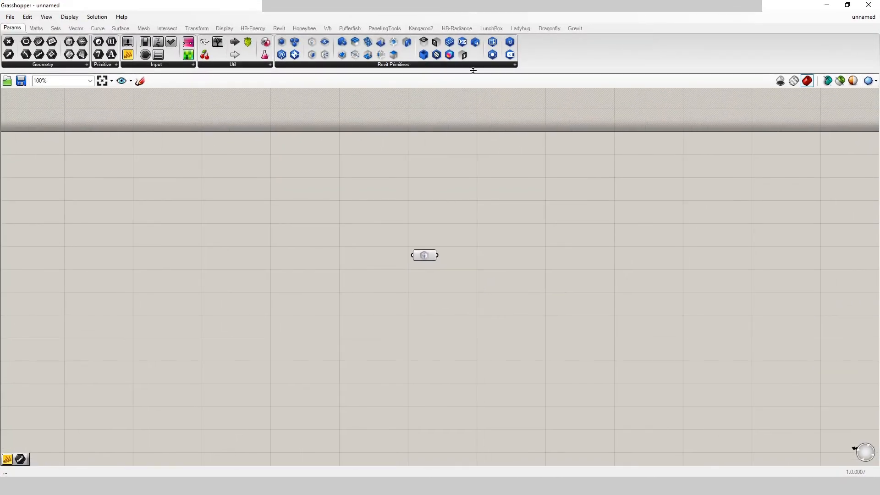
{"action": "left_click_drag", "start_coordinate": [511, 7], "coordinate": [707, 297]}
{"action": "left_click", "coordinate": [478, 228]}
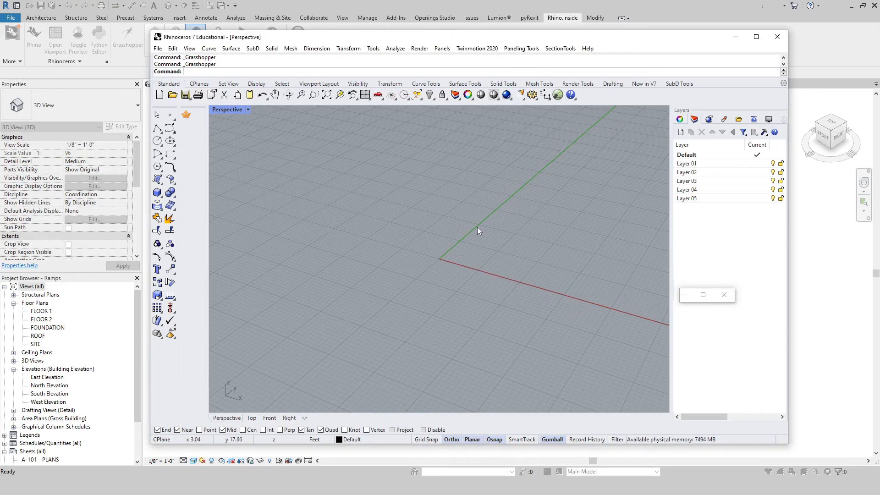
Examine the two referenced slab edges in Rhino's Perspective viewport, and return to the Edge parameter on the Grasshopper canvas.
{"action": "right_click_drag", "start_coordinate": [558, 274], "coordinate": [329, 152]}
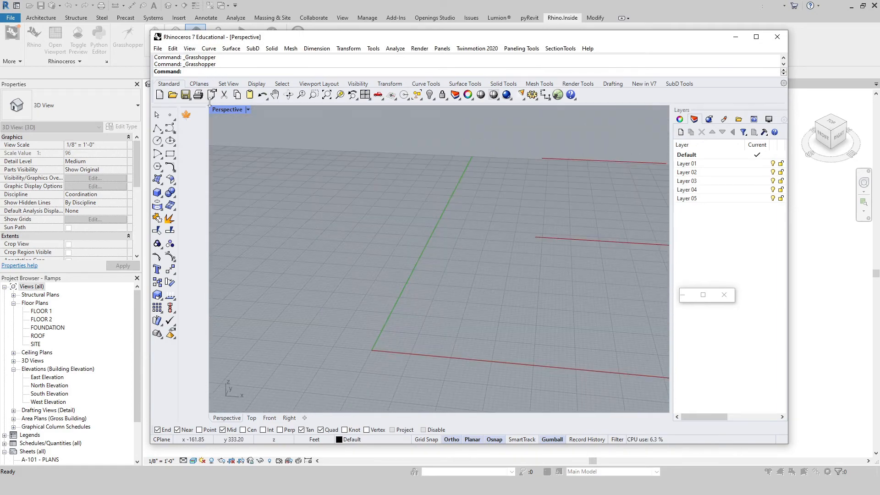
{"action": "double_click", "coordinate": [230, 112]}
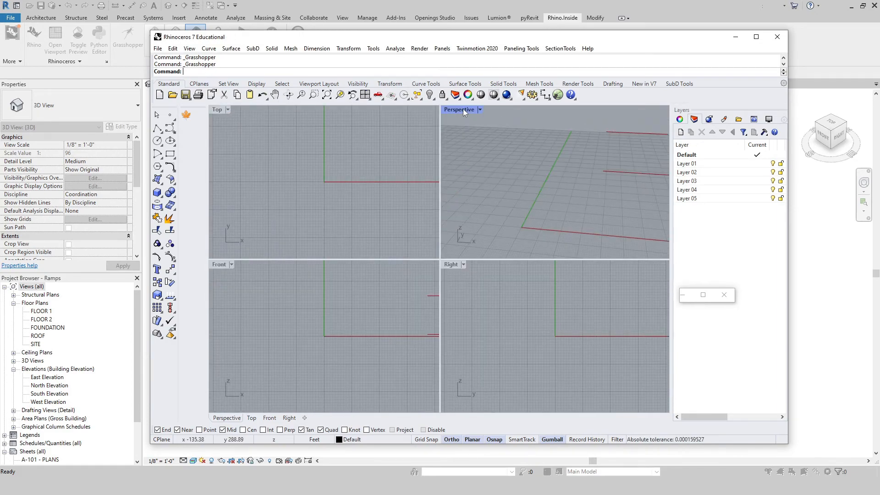
{"action": "double_click", "coordinate": [463, 108]}
{"action": "right_click_drag", "start_coordinate": [588, 254], "coordinate": [517, 301]}
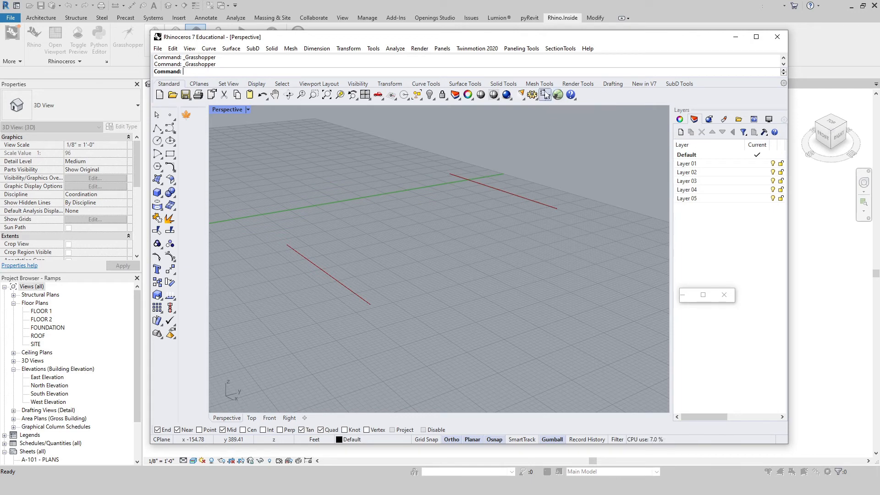
{"action": "left_click", "coordinate": [704, 296]}
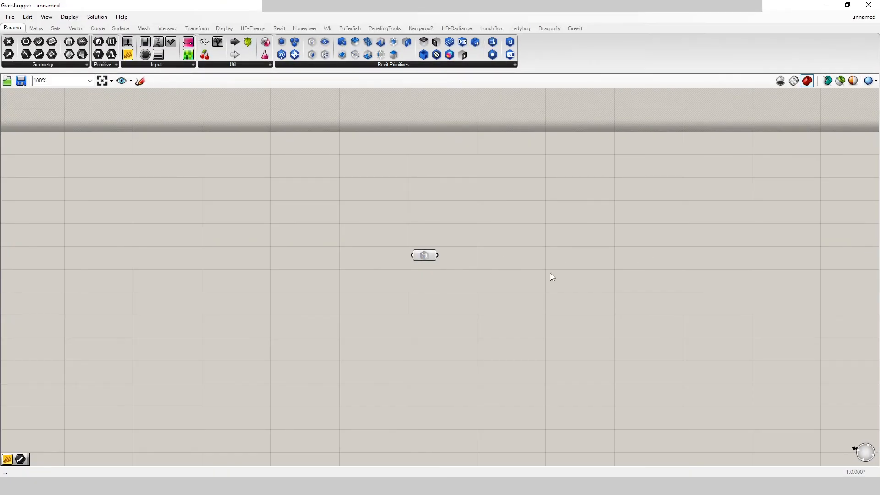
{"action": "right_click_drag", "start_coordinate": [550, 273], "coordinate": [474, 284]}
{"action": "right_click_drag", "start_coordinate": [399, 276], "coordinate": [345, 259]}
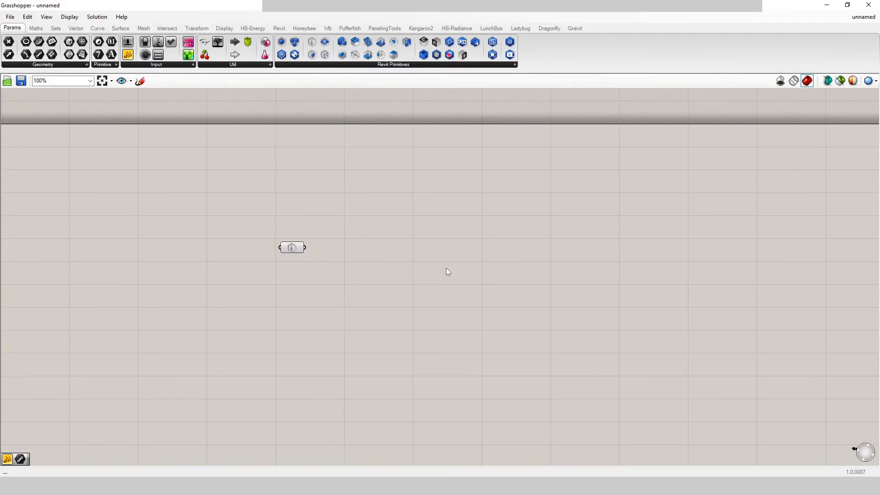
Add a Curve parameter beside the Edge parameter and connect the Edge output to its input.
{"action": "left_click", "coordinate": [294, 247]}
{"action": "left_click", "coordinate": [349, 256]}
{"action": "double_click", "coordinate": [378, 246]}
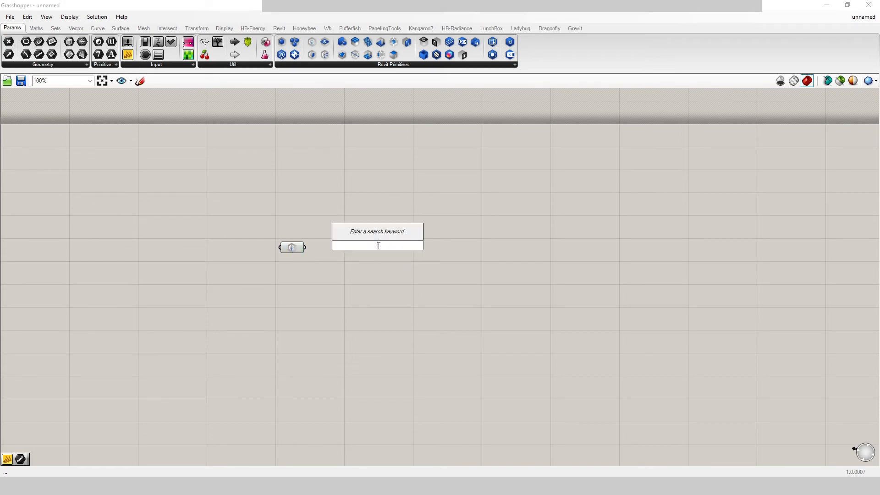
{"action": "type", "text": "curve"}
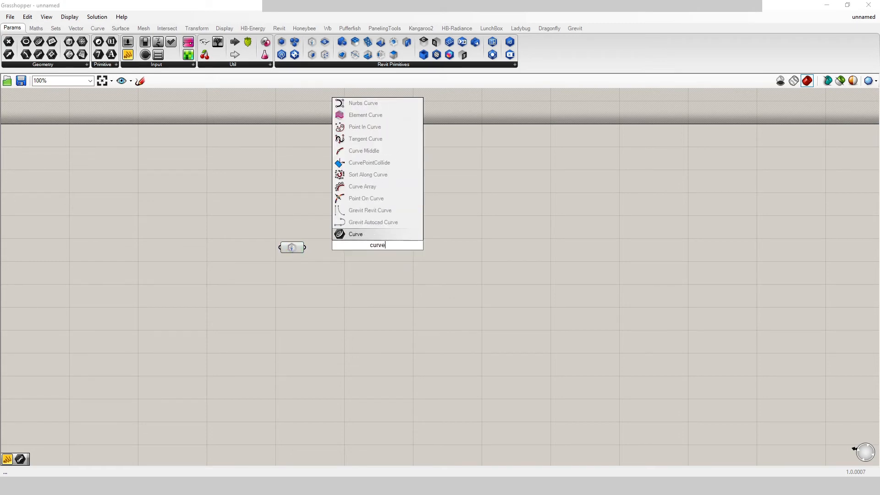
{"action": "key", "text": "Return"}
{"action": "left_click_drag", "start_coordinate": [305, 248], "coordinate": [365, 246]}
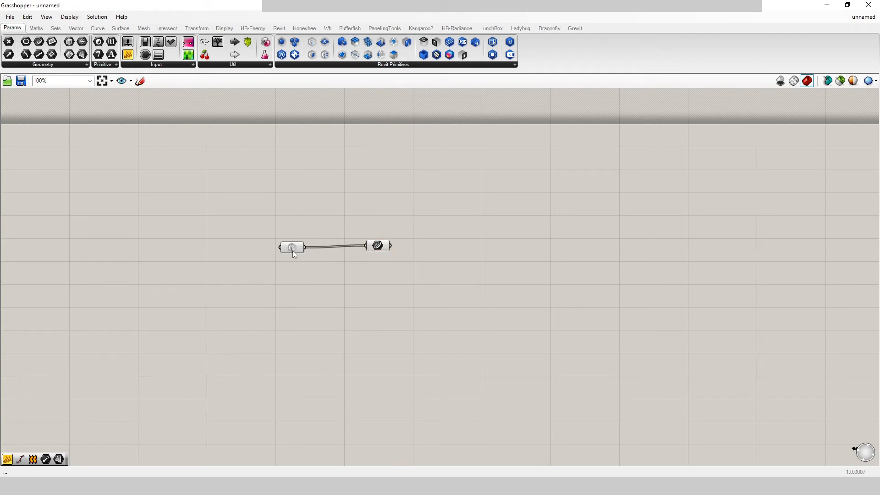
{"action": "left_click", "coordinate": [294, 250]}
{"action": "left_click", "coordinate": [379, 246]}
{"action": "left_click_drag", "start_coordinate": [376, 248], "coordinate": [397, 258]}
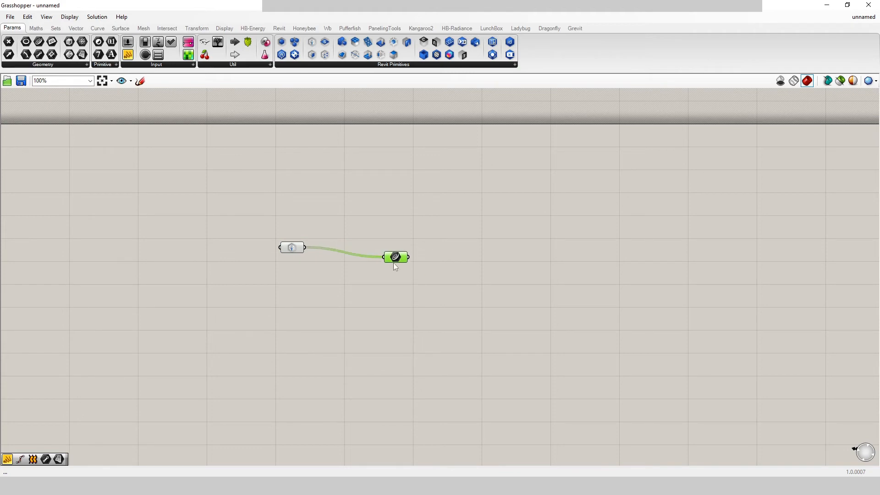
Bake the Curve parameter to Layer 01 and switch back to the Rhino window.
{"action": "right_click", "coordinate": [396, 259]}
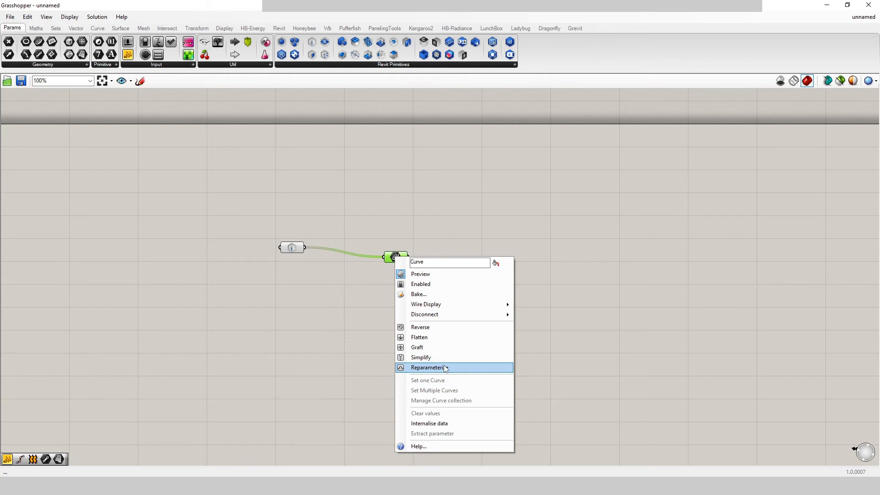
{"action": "left_click", "coordinate": [428, 295]}
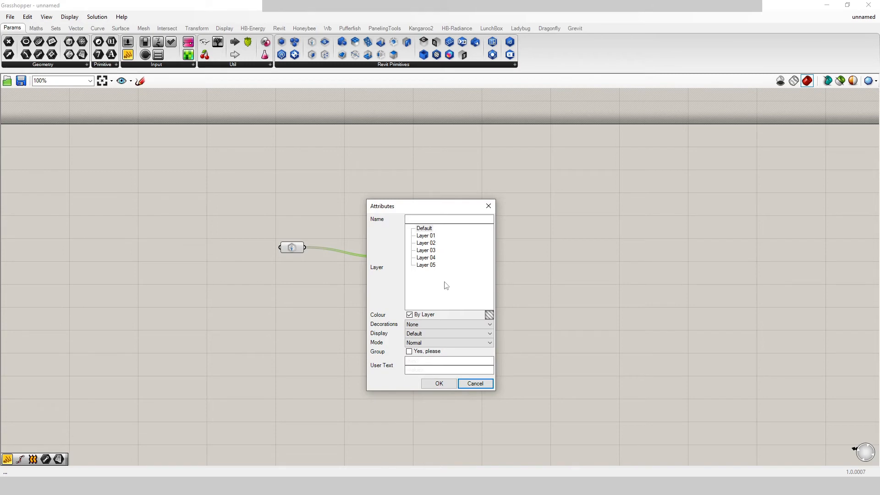
{"action": "left_click", "coordinate": [427, 237]}
{"action": "left_click", "coordinate": [439, 383]}
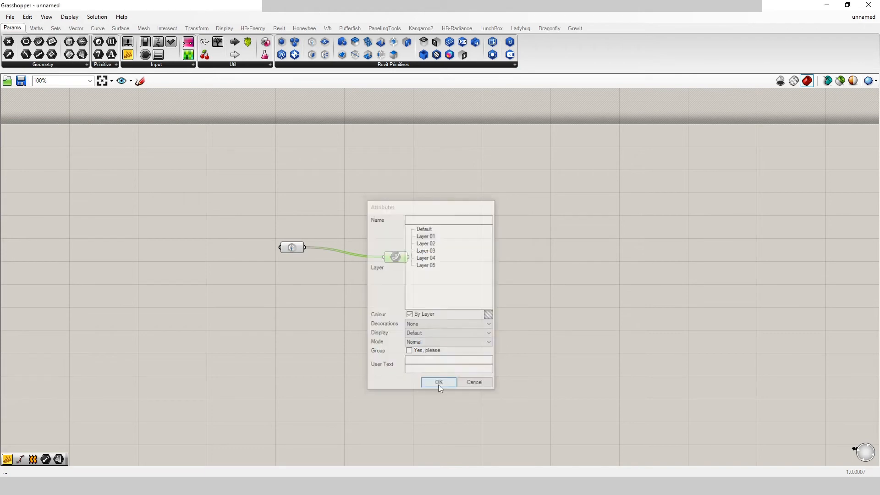
{"action": "left_click", "coordinate": [827, 5]}
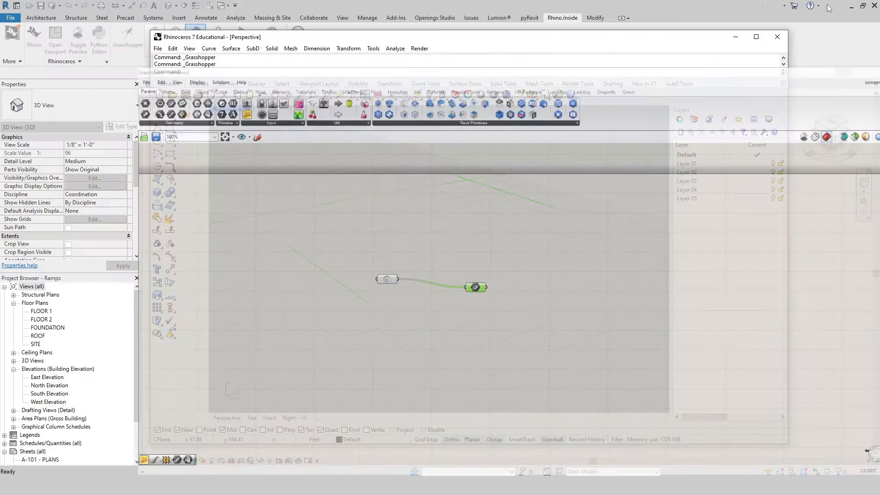
Duplicate the far baked curve to about midway between the two edges and scale the copy shorter along its length.
{"action": "right_click_drag", "start_coordinate": [420, 280], "coordinate": [478, 268]}
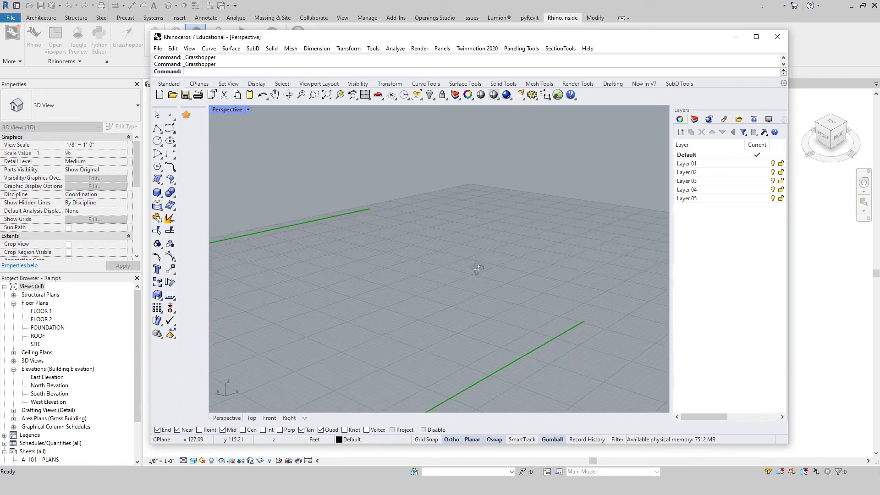
{"action": "left_click", "coordinate": [340, 216]}
{"action": "right_click_drag", "start_coordinate": [339, 218], "coordinate": [302, 316]}
{"action": "left_click", "coordinate": [437, 266]}
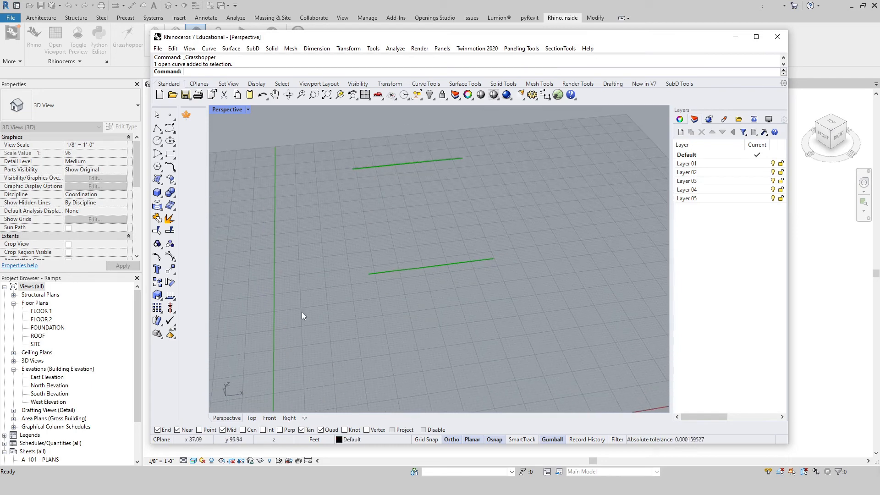
{"action": "right_click_drag", "start_coordinate": [339, 217], "coordinate": [270, 183]}
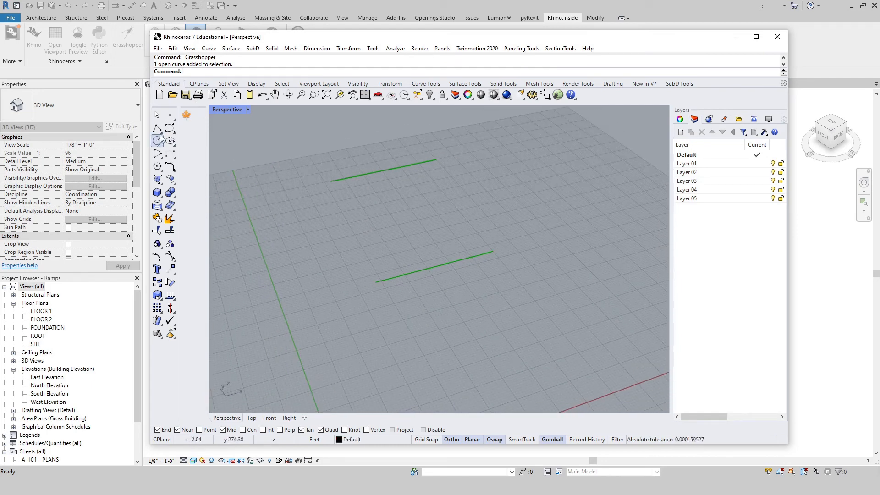
{"action": "left_click", "coordinate": [362, 179]}
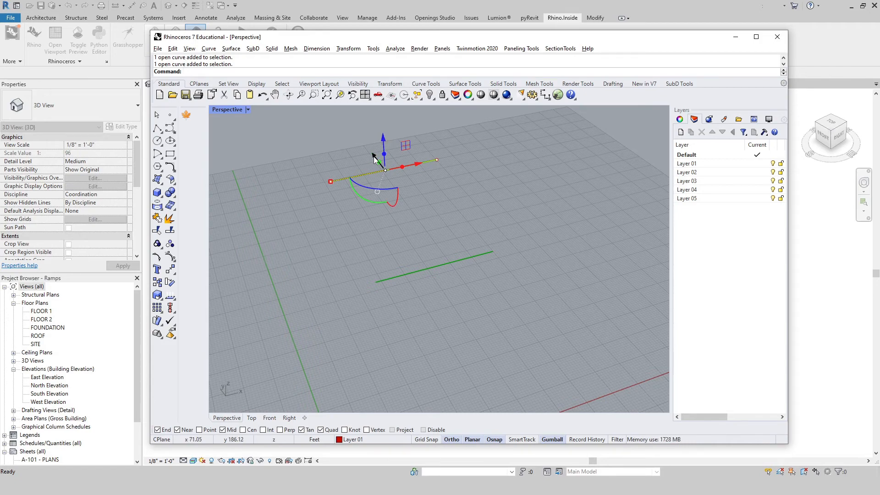
{"action": "left_click_drag", "start_coordinate": [375, 157], "coordinate": [404, 192], "text": "alt"}
{"action": "right_click_drag", "start_coordinate": [414, 258], "coordinate": [523, 213]}
{"action": "left_click_drag", "start_coordinate": [408, 168], "coordinate": [417, 186]}
{"action": "left_click", "coordinate": [413, 207]}
{"action": "right_click_drag", "start_coordinate": [459, 225], "coordinate": [358, 266]}
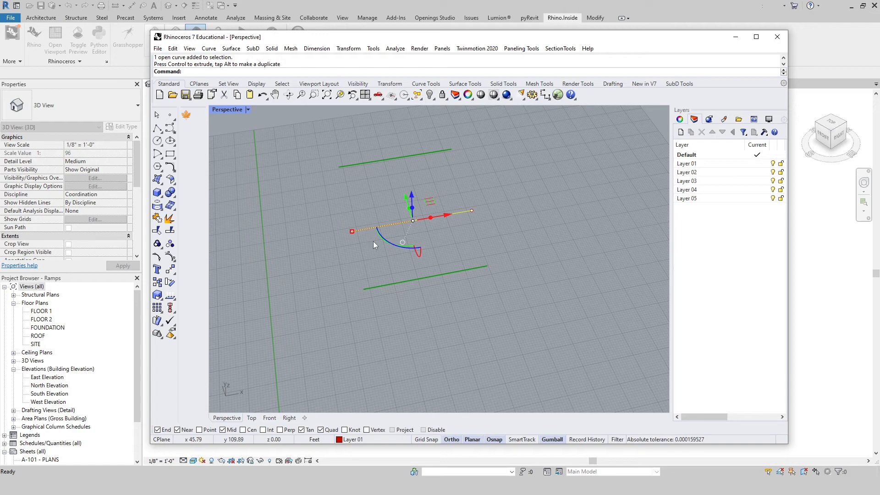
{"action": "left_click_drag", "start_coordinate": [352, 231], "coordinate": [380, 226]}
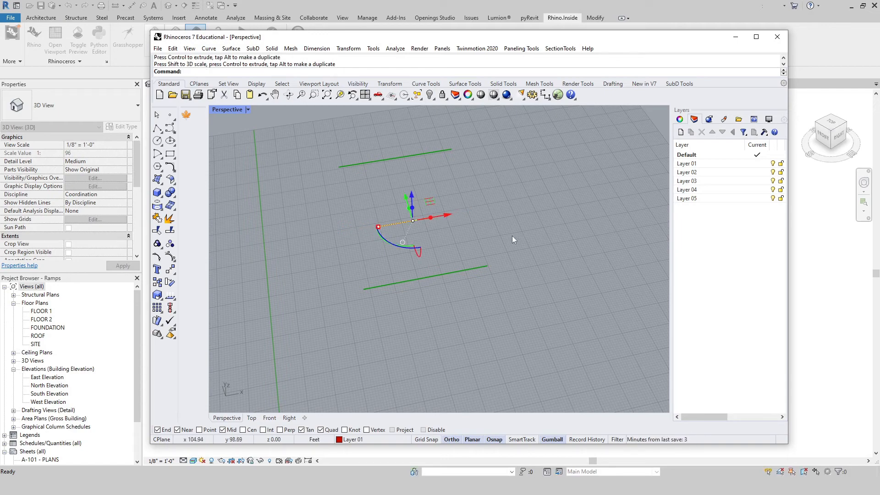
Rebuild the shortened middle curve with a point count of 3 and degree 2, deleting the input.
{"action": "type", "text": "Rebuild"}
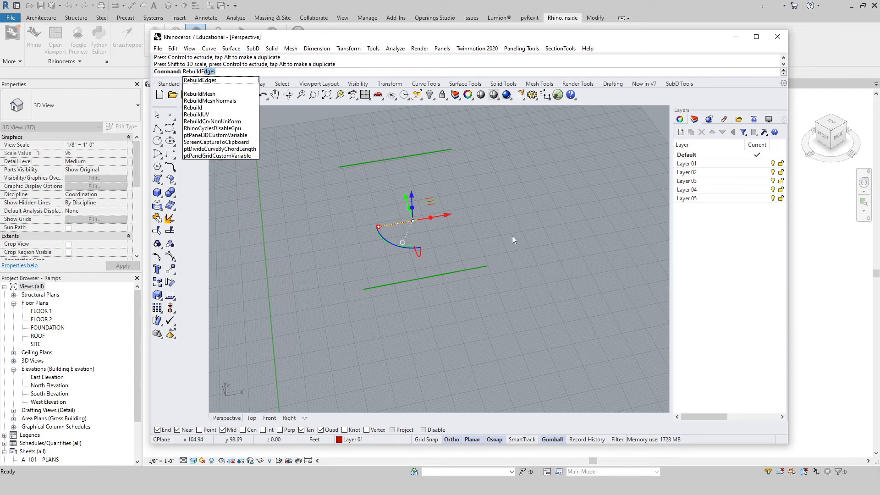
{"action": "key", "text": "Return"}
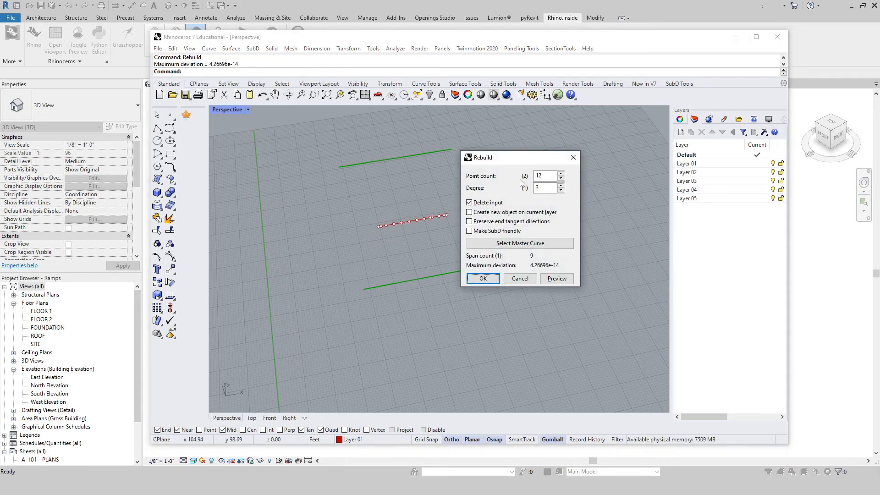
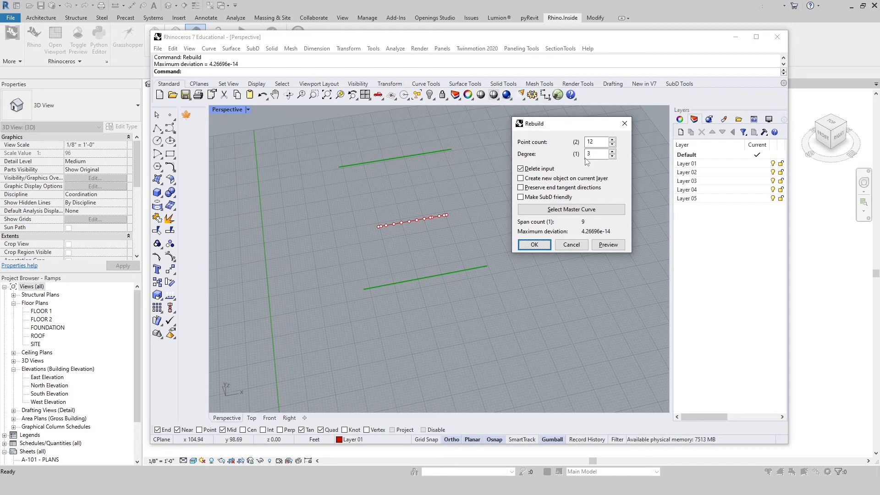
{"action": "left_click_drag", "start_coordinate": [581, 128], "coordinate": [594, 137]}
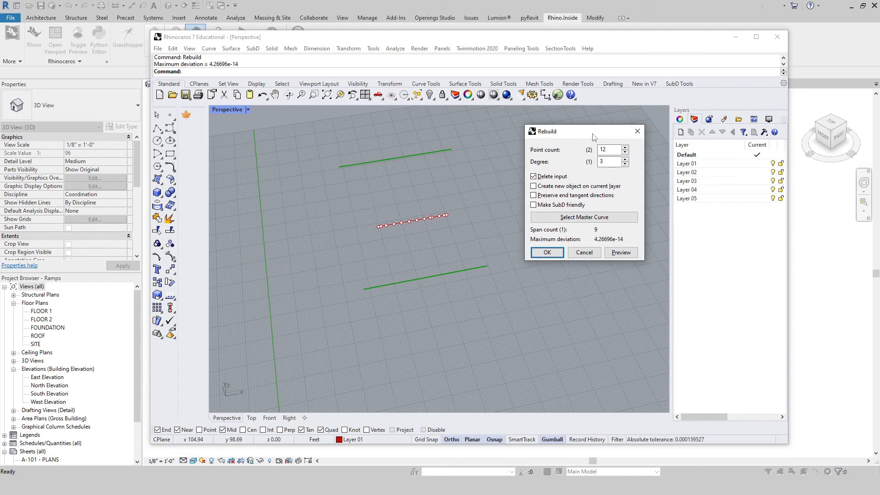
{"action": "left_click_drag", "start_coordinate": [593, 137], "coordinate": [590, 128]}
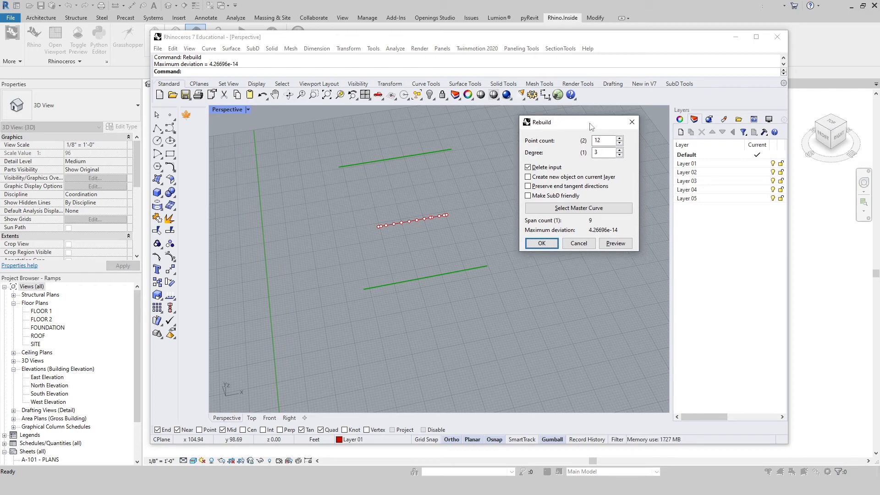
{"action": "left_click_drag", "start_coordinate": [591, 127], "coordinate": [610, 134]}
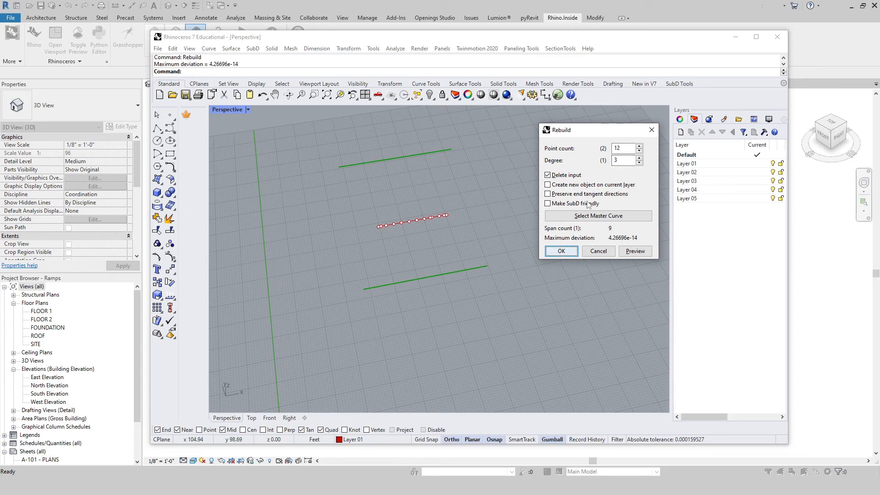
{"action": "left_click_drag", "start_coordinate": [626, 149], "coordinate": [600, 134]}
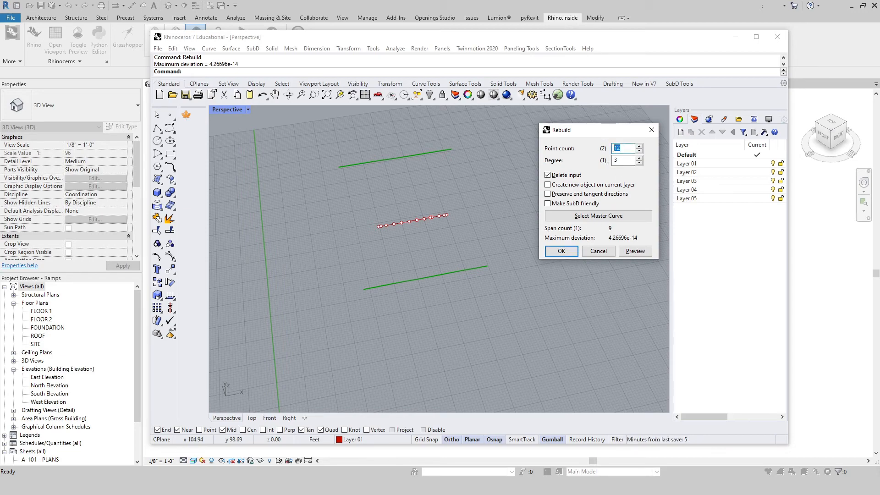
{"action": "type", "text": "3"}
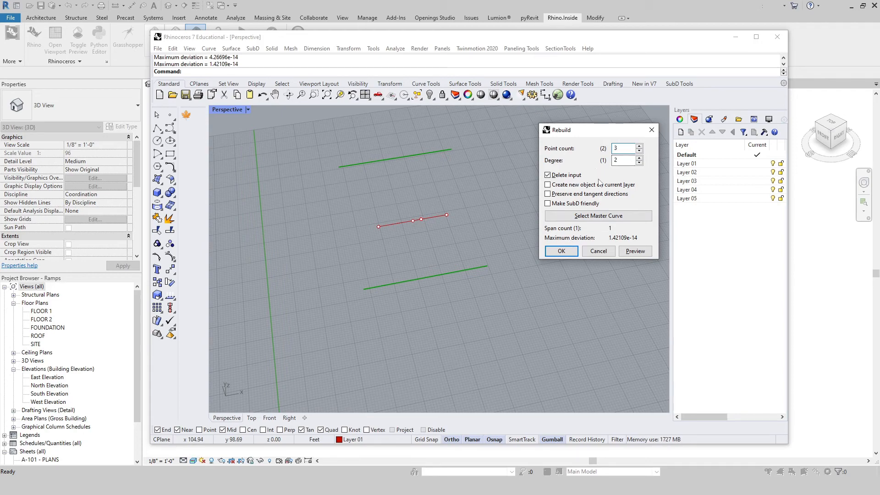
{"action": "left_click", "coordinate": [561, 251]}
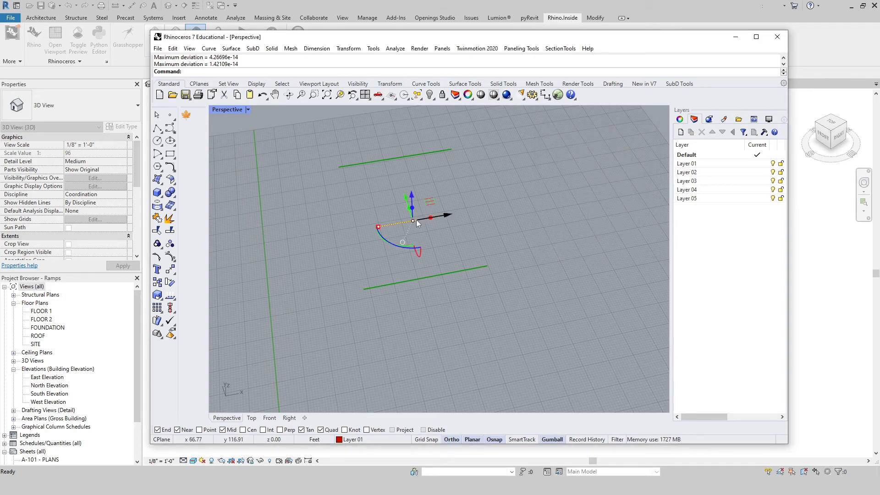
{"action": "key", "text": "Escape"}
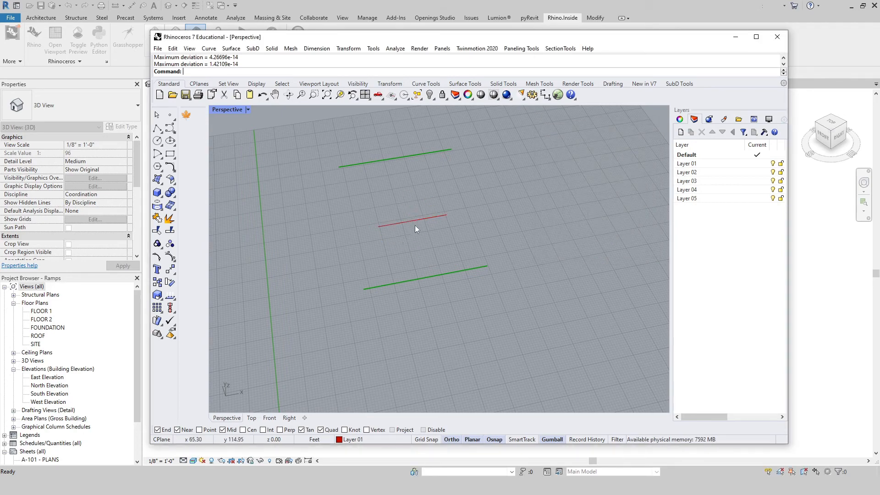
Turn on the middle curve's control points and raise its central point to bend the line into an arc.
{"action": "left_click", "coordinate": [412, 221]}
{"action": "type", "text": "Point"}
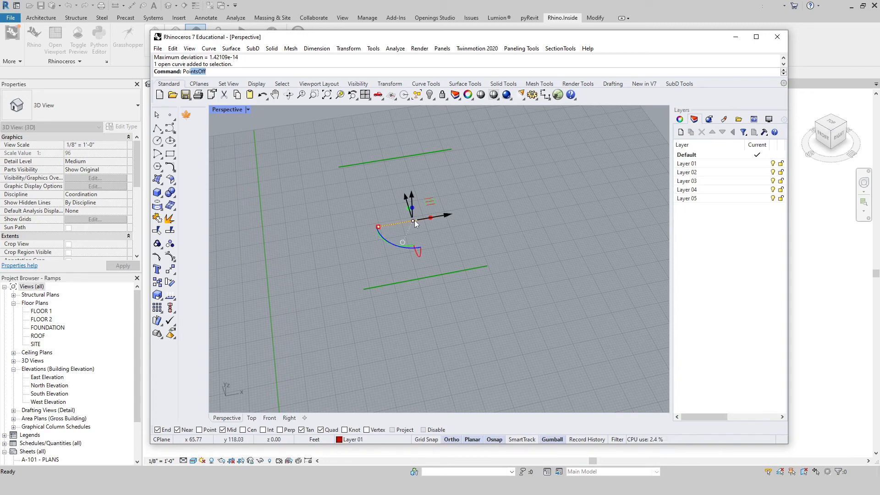
{"action": "type", "text": "sOn"}
{"action": "key", "text": "Return"}
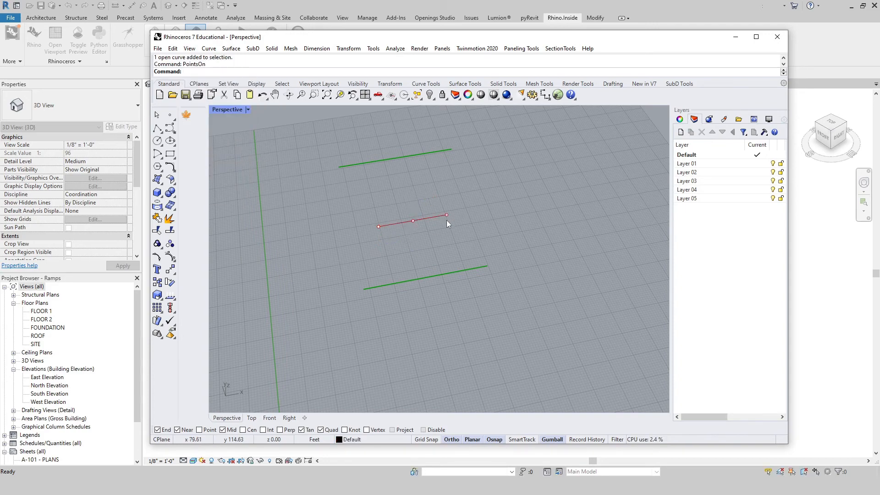
{"action": "left_click", "coordinate": [414, 222]}
{"action": "left_click_drag", "start_coordinate": [415, 202], "coordinate": [417, 177]}
{"action": "left_click", "coordinate": [461, 223]}
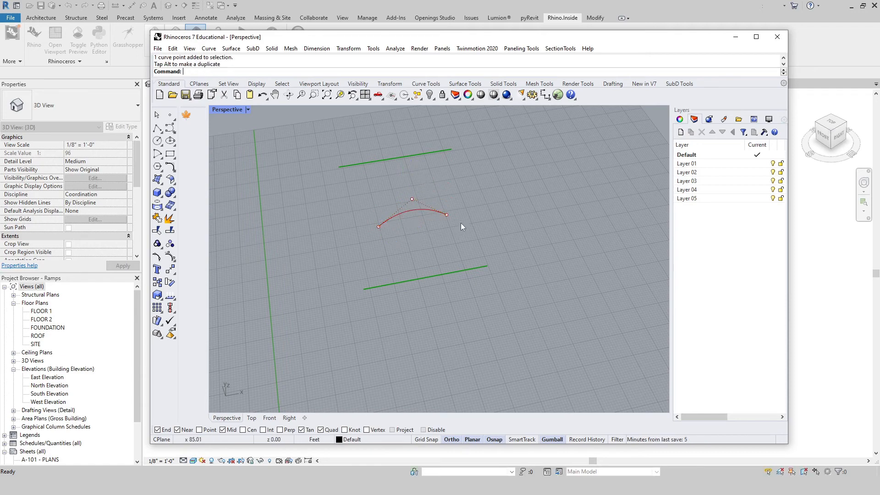
Rebuild the far edge curve with a point count of 4 and degree 3, deleting the input.
{"action": "left_click", "coordinate": [414, 158]}
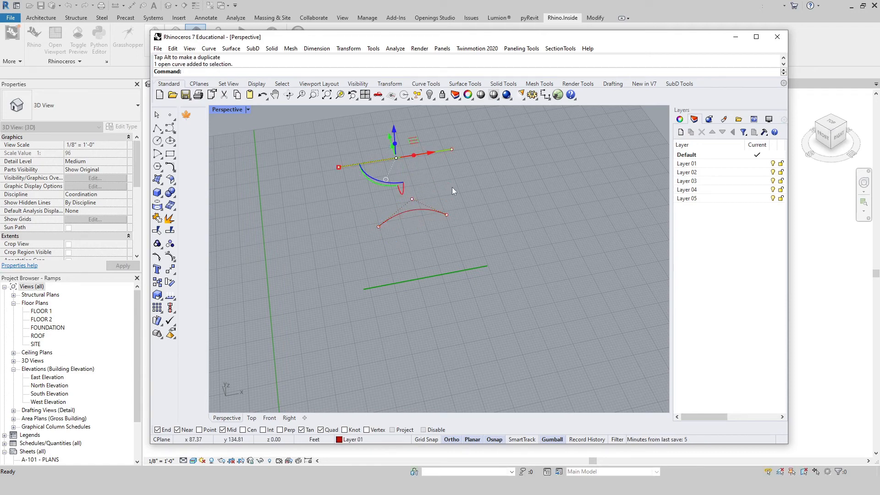
{"action": "type", "text": "Rebuild"}
{"action": "key", "text": "Return"}
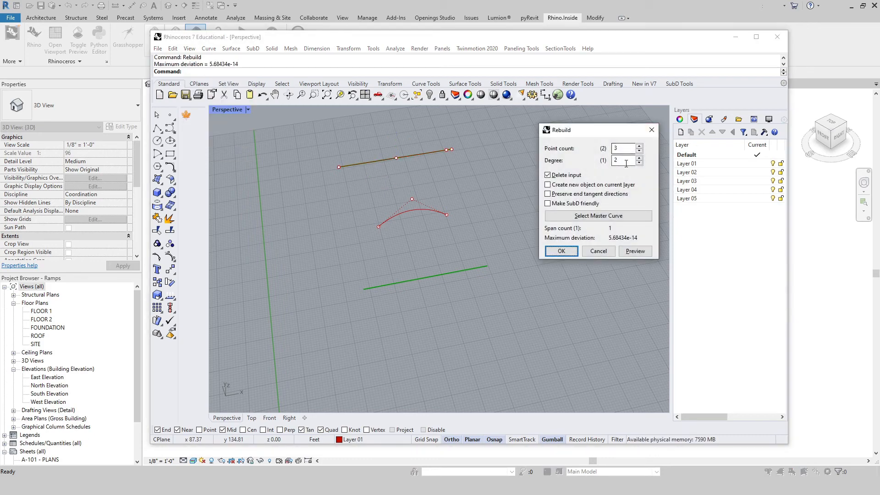
{"action": "left_click_drag", "start_coordinate": [623, 163], "coordinate": [614, 162]}
{"action": "left_click", "coordinate": [640, 158]}
{"action": "left_click", "coordinate": [617, 148]}
{"action": "key", "text": "Up"}
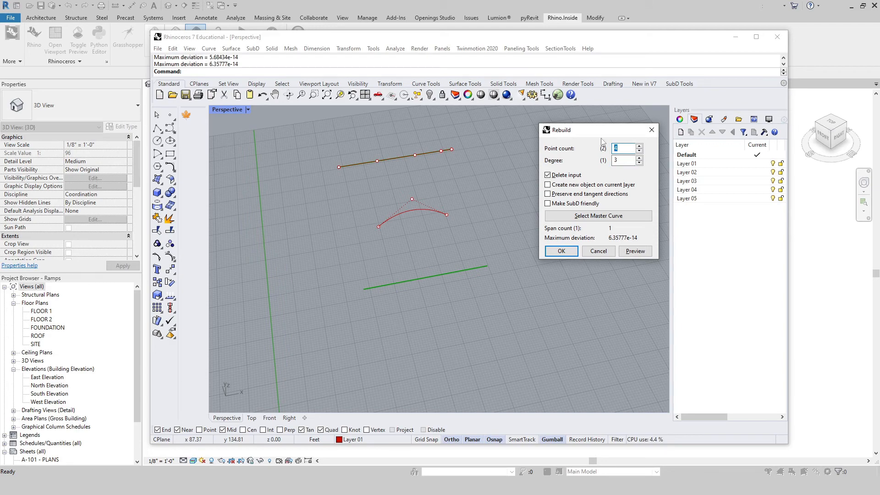
{"action": "left_click", "coordinate": [569, 251]}
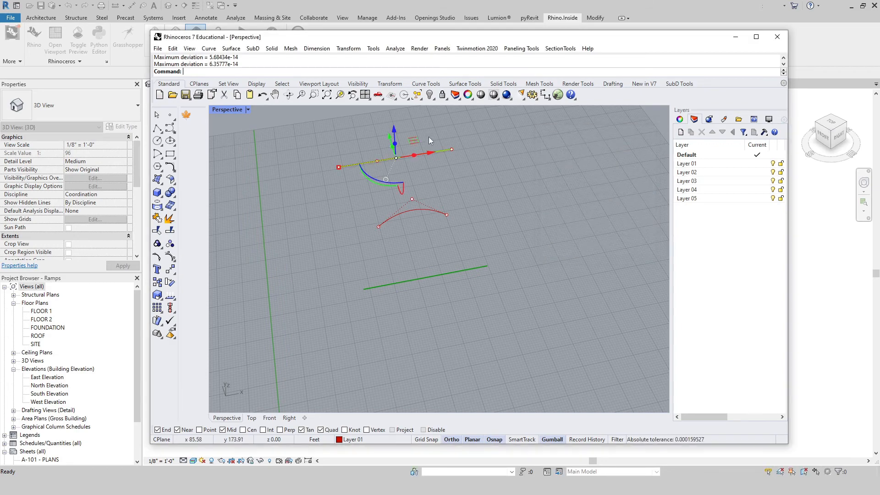
Move the far curve's two inner control points in opposite directions to form an S-shape and raise one end point vertically.
{"action": "left_click", "coordinate": [376, 161]}
{"action": "left_click_drag", "start_coordinate": [376, 161], "coordinate": [419, 150]}
{"action": "left_click", "coordinate": [414, 155]}
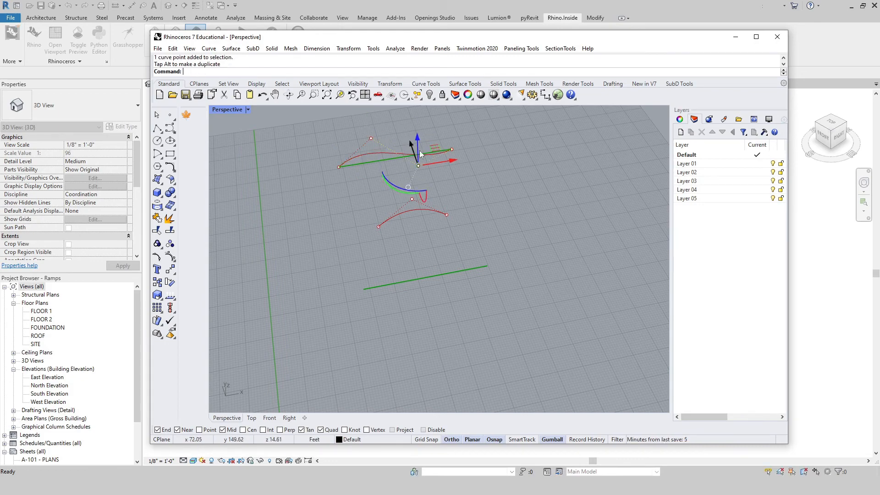
{"action": "left_click", "coordinate": [452, 149]}
{"action": "left_click", "coordinate": [452, 134]}
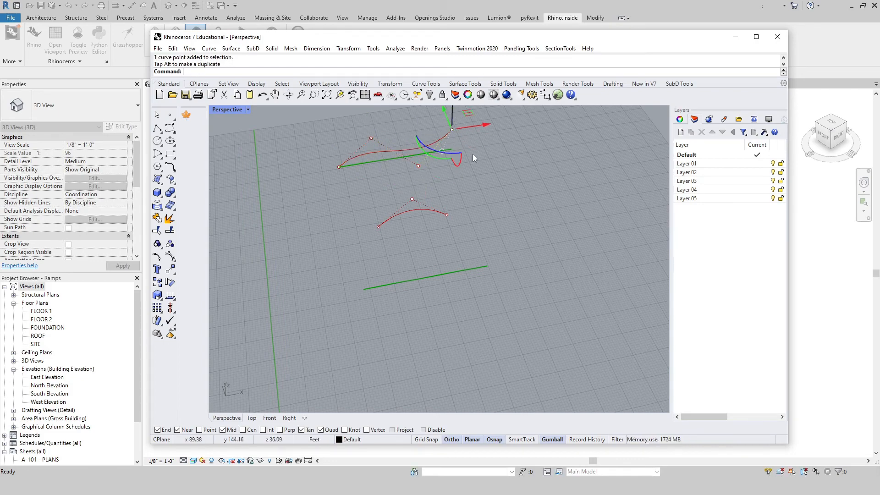
{"action": "right_click_drag", "start_coordinate": [478, 232], "coordinate": [537, 244]}
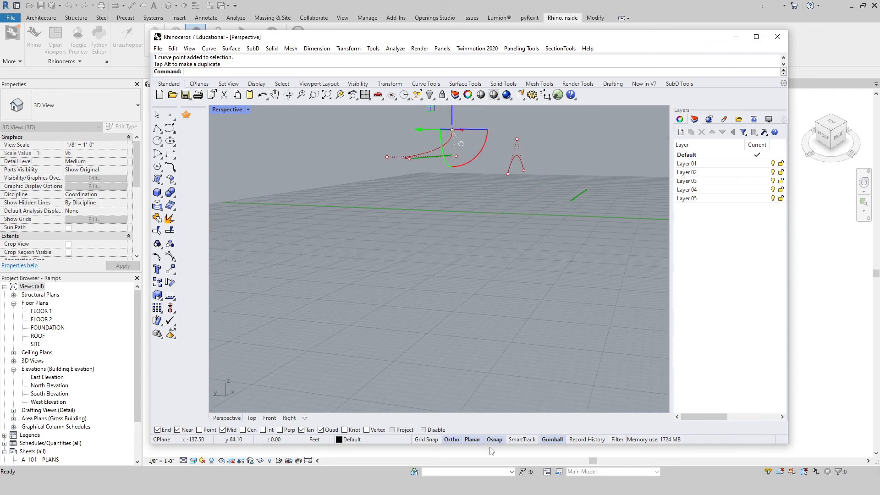
{"action": "right_click_drag", "start_coordinate": [527, 178], "coordinate": [442, 276]}
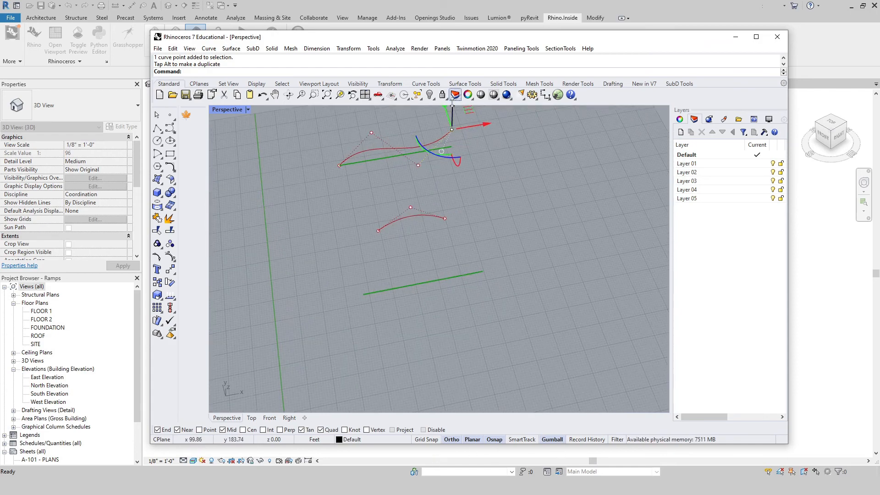
Rebuild the near edge curve with a point count of 4 and degree 3, deleting the input.
{"action": "left_click", "coordinate": [445, 219]}
{"action": "left_click", "coordinate": [462, 274]}
{"action": "left_click", "coordinate": [464, 275]}
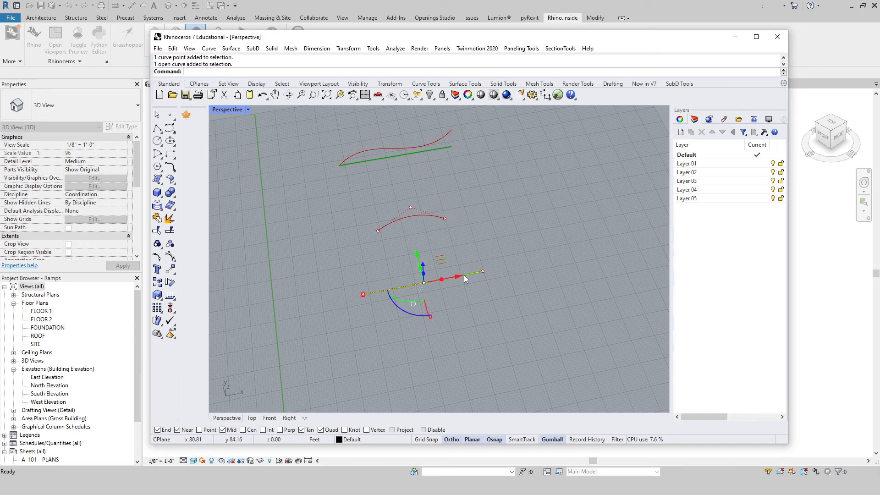
{"action": "type", "text": "Rebuild"}
{"action": "key", "text": "Return"}
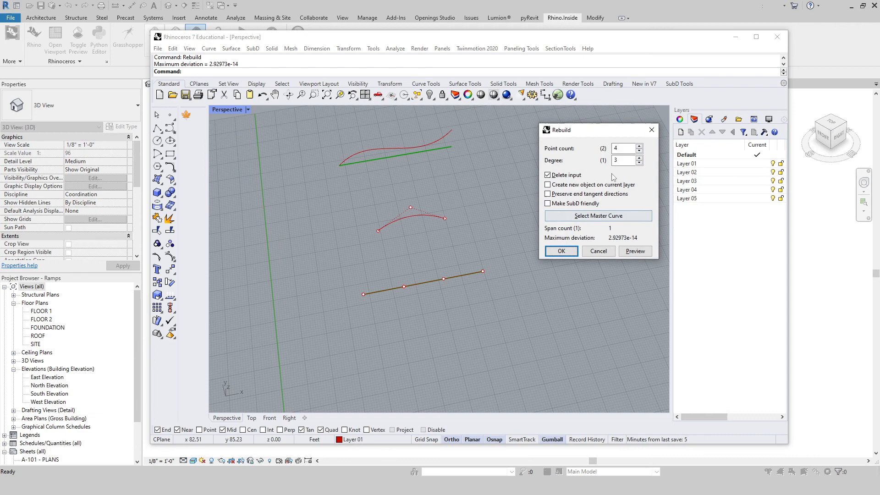
{"action": "left_click", "coordinate": [561, 251]}
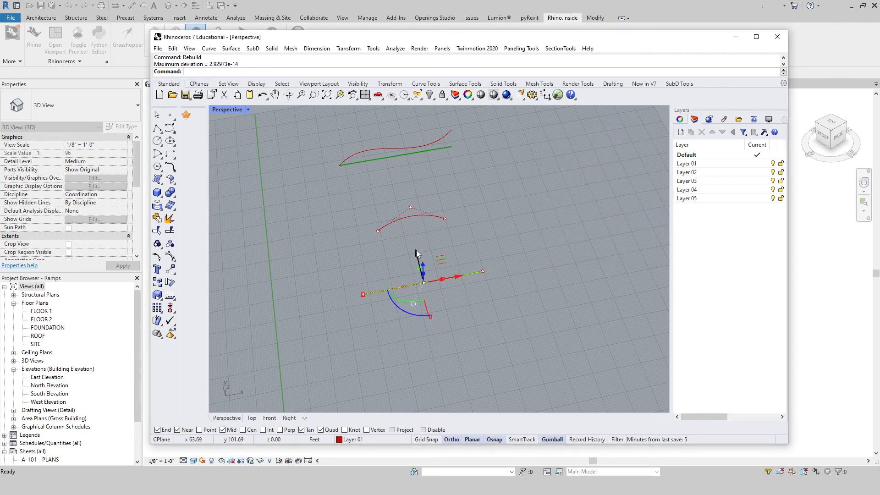
Pull one inner control point of the near curve outward, away from the middle curve, to bend it.
{"action": "left_click_drag", "start_coordinate": [417, 254], "coordinate": [403, 293]}
{"action": "left_click", "coordinate": [404, 289]}
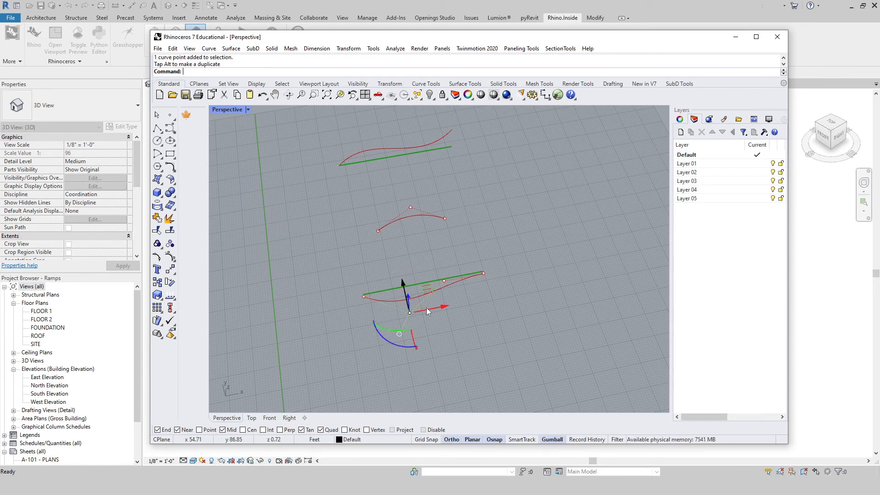
{"action": "right_click_drag", "start_coordinate": [576, 331], "coordinate": [511, 292]}
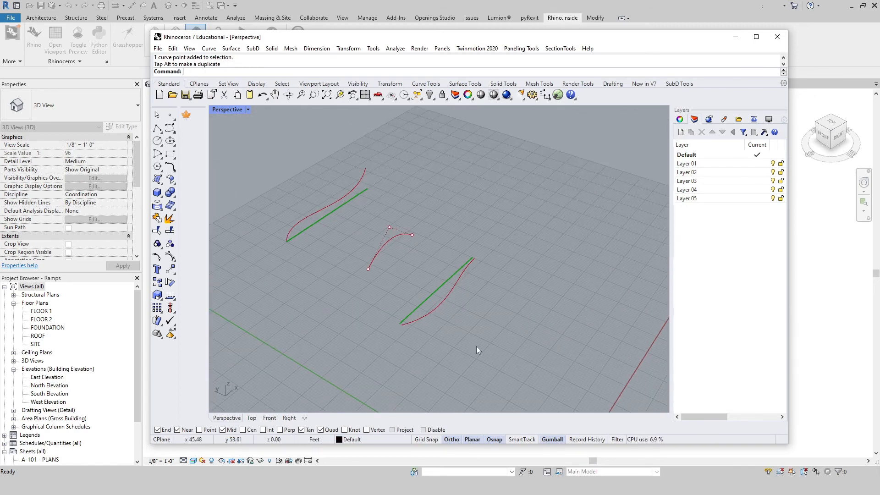
{"action": "right_click_drag", "start_coordinate": [477, 346], "coordinate": [466, 333]}
Loft a surface through the three shaped curves with the Normal style and no simplification of the cross-sections.
{"action": "left_click", "coordinate": [392, 224]}
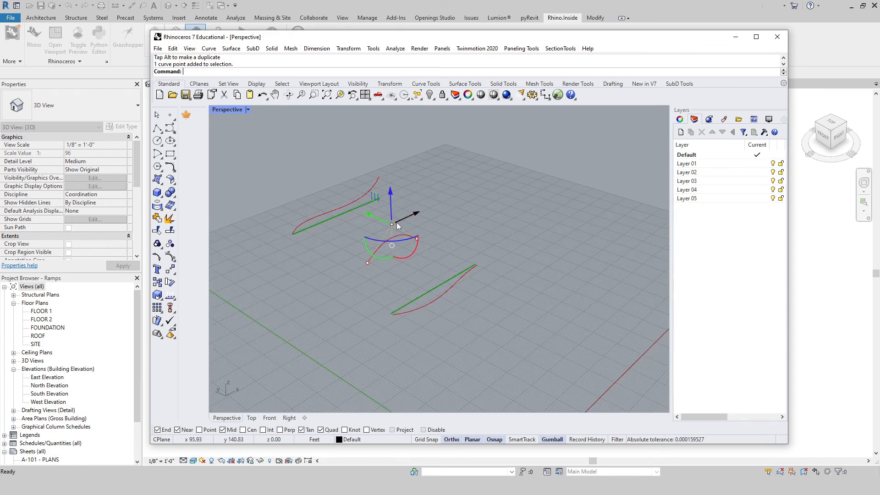
{"action": "left_click_drag", "start_coordinate": [391, 207], "coordinate": [535, 338]}
{"action": "left_click", "coordinate": [459, 308]}
{"action": "scroll", "coordinate": [461, 270], "scroll_direction": "down", "scroll_amount": 3}
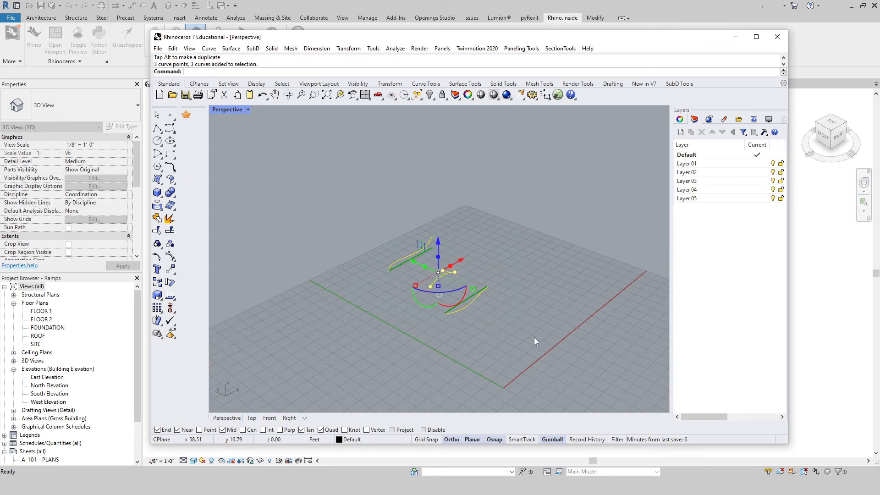
{"action": "type", "text": "loft"}
{"action": "key", "text": "Return"}
{"action": "key", "text": "Return"}
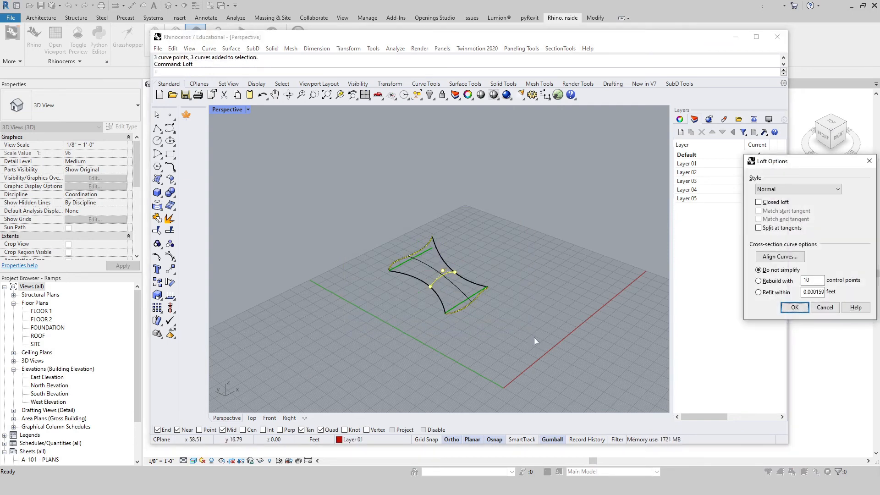
{"action": "left_click", "coordinate": [797, 306]}
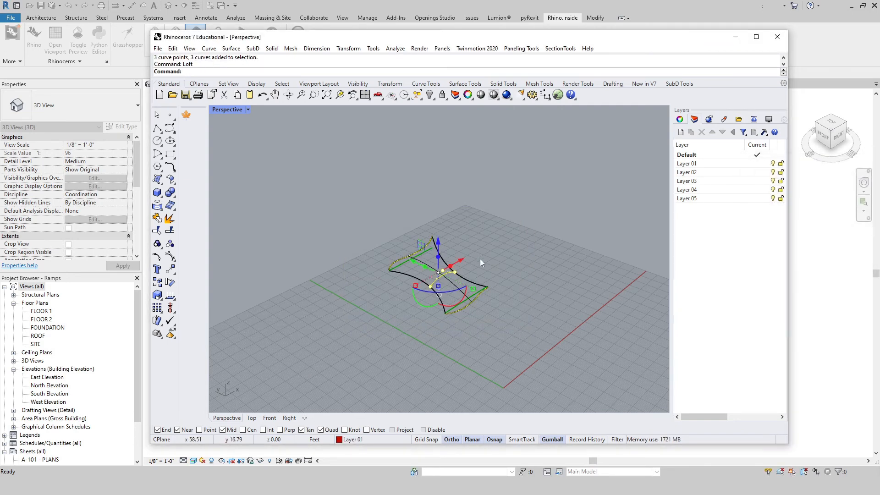
Try to extrude the still-selected profile curves vertically by -1.
{"action": "left_click", "coordinate": [444, 258]}
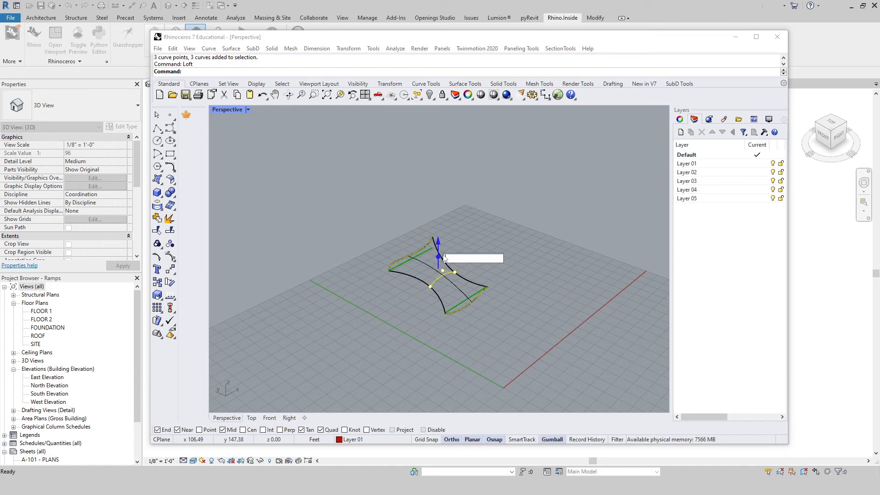
{"action": "type", "text": "-1"}
{"action": "key", "text": "Return"}
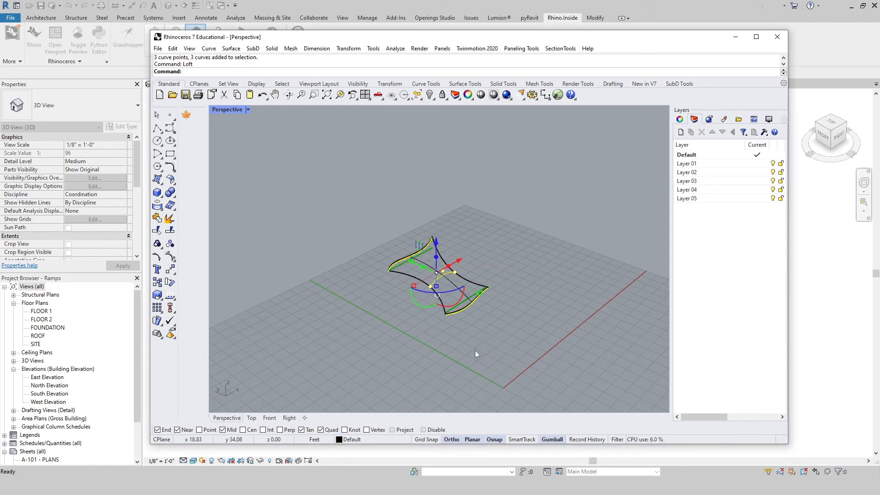
{"action": "scroll", "coordinate": [404, 281], "scroll_direction": "up", "scroll_amount": 12}
{"action": "right_click_drag", "start_coordinate": [449, 305], "coordinate": [475, 299]}
{"action": "scroll", "coordinate": [493, 270], "scroll_direction": "down", "scroll_amount": 6}
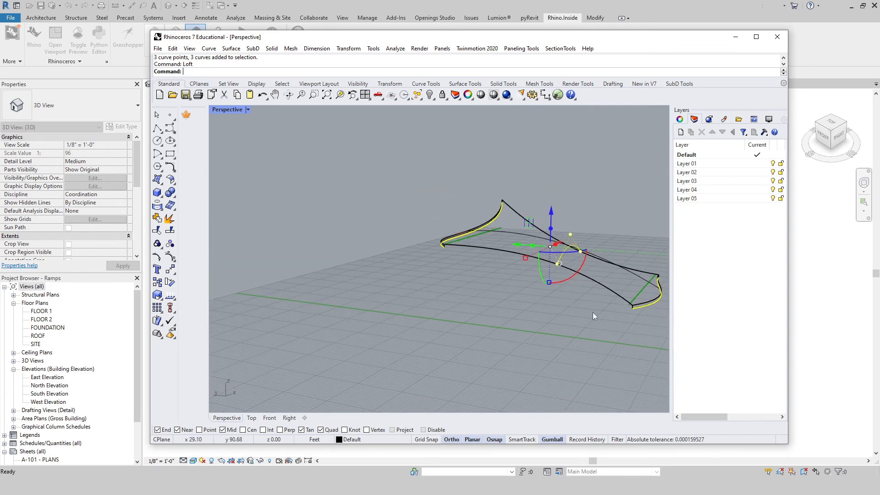
{"action": "key", "text": "ctrl+z"}
Extrude the lofted surface vertically by -1 to give the ramp thickness.
{"action": "right_click_drag", "start_coordinate": [541, 280], "coordinate": [516, 214]}
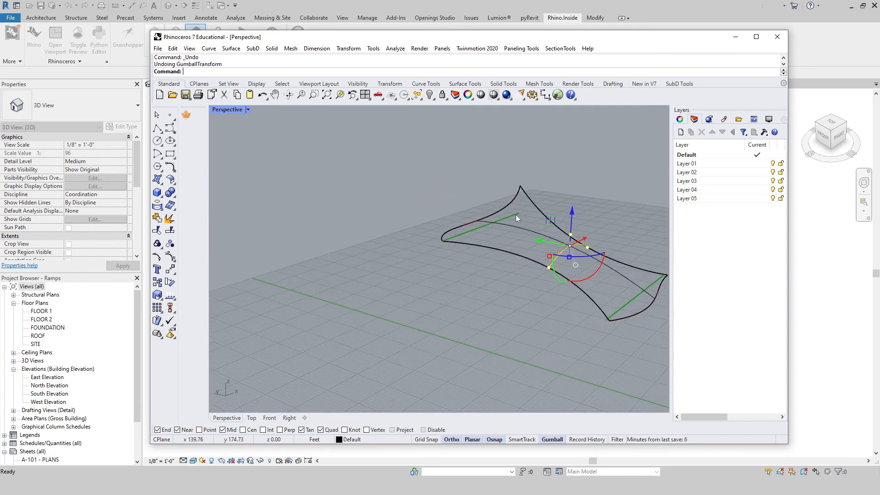
{"action": "left_click", "coordinate": [517, 231]}
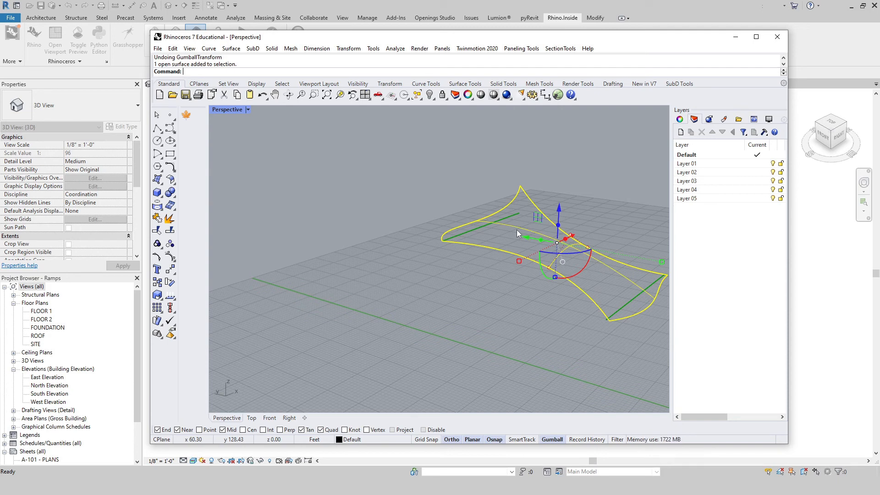
{"action": "left_click", "coordinate": [556, 226]}
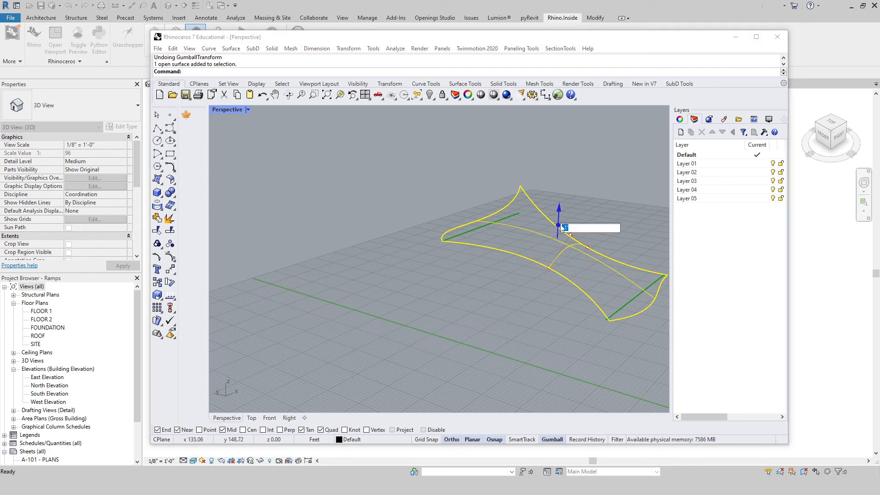
{"action": "key", "text": "Return"}
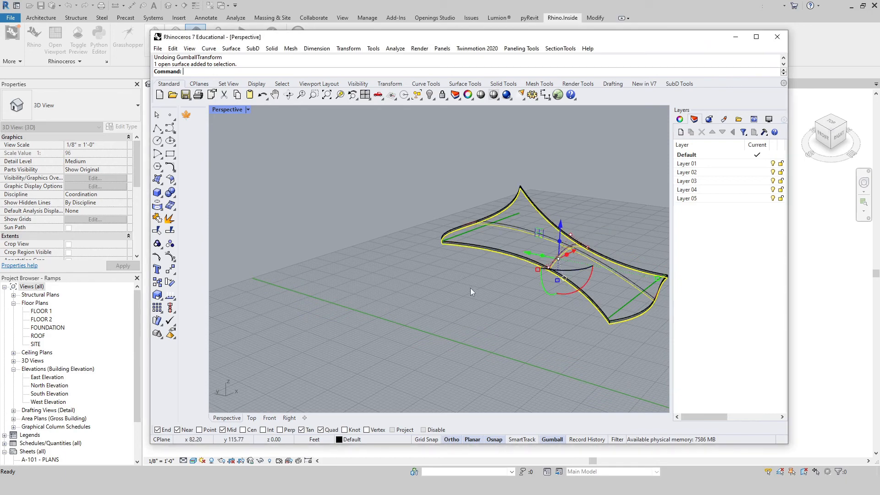
{"action": "key", "text": "Escape"}
Set the Perspective viewport's display mode to Shaded and inspect the thickened ramp from its side.
{"action": "left_click", "coordinate": [248, 110]}
{"action": "left_click", "coordinate": [232, 134]}
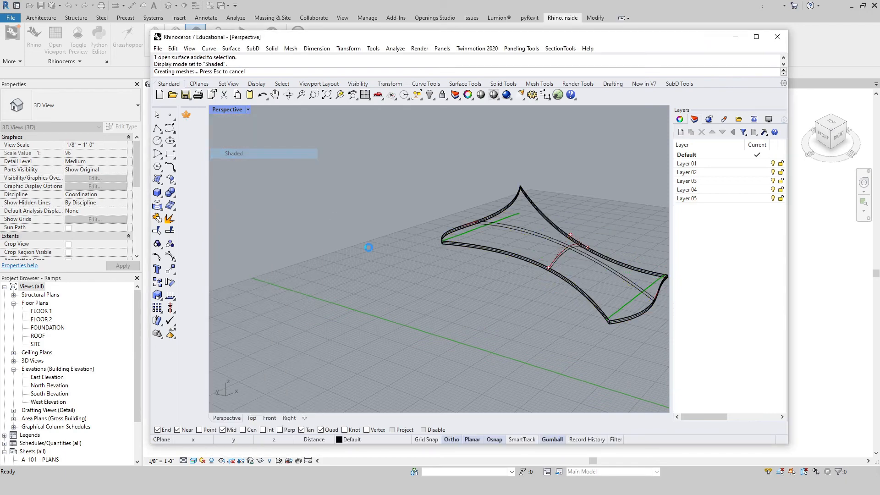
{"action": "mouse_move", "coordinate": [548, 315]}
{"action": "right_mouse_down"}
{"action": "mouse_move", "coordinate": [527, 309]}
{"action": "mouse_move", "coordinate": [495, 330]}
{"action": "mouse_move", "coordinate": [362, 368]}
{"action": "mouse_move", "coordinate": [312, 349]}
{"action": "mouse_move", "coordinate": [573, 350]}
{"action": "mouse_move", "coordinate": [426, 282]}
{"action": "mouse_move", "coordinate": [448, 210]}
{"action": "mouse_move", "coordinate": [464, 220]}
{"action": "right_mouse_up"}
{"action": "right_click_drag", "start_coordinate": [458, 249], "coordinate": [488, 205]}
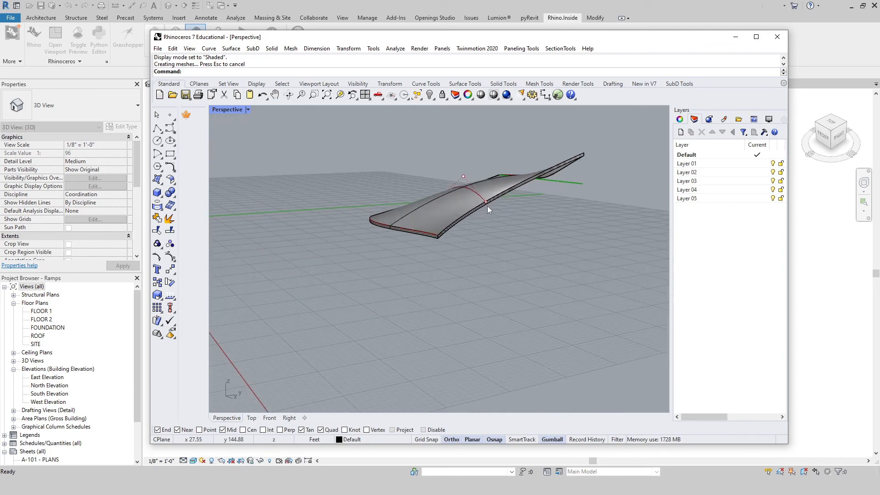
Switch to Grasshopper and add a Brep parameter below the existing components.
{"action": "left_click", "coordinate": [559, 95]}
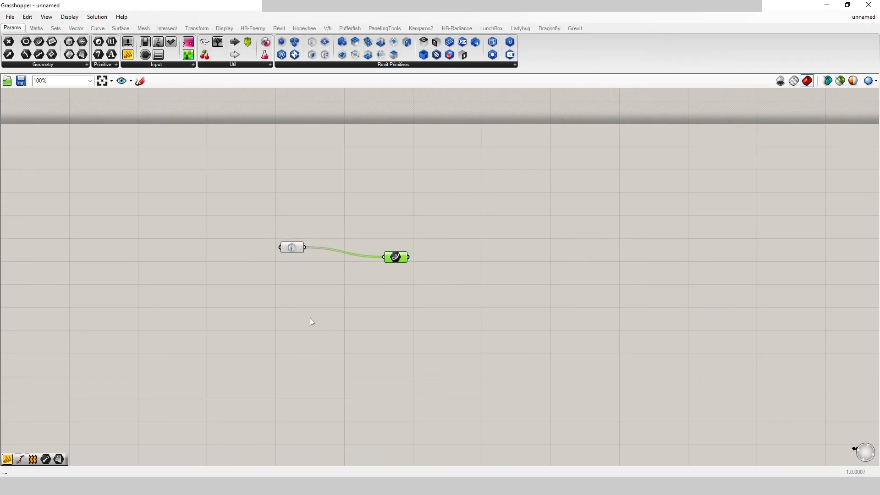
{"action": "left_click", "coordinate": [302, 310]}
{"action": "right_click", "coordinate": [302, 303]}
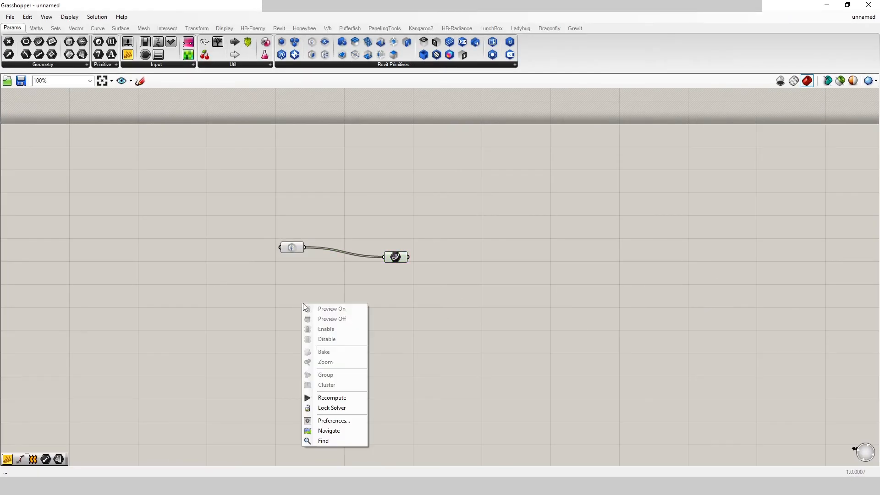
{"action": "left_click", "coordinate": [297, 298]}
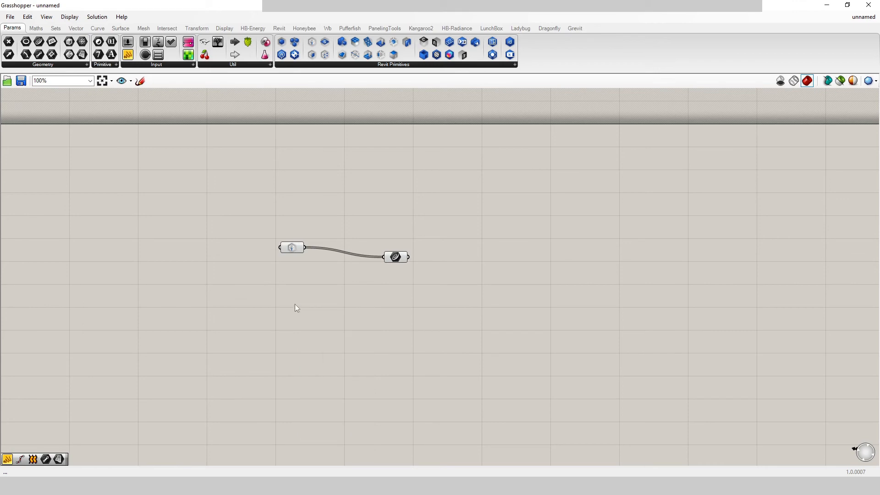
{"action": "double_click", "coordinate": [295, 305]}
{"action": "type", "text": "brep"}
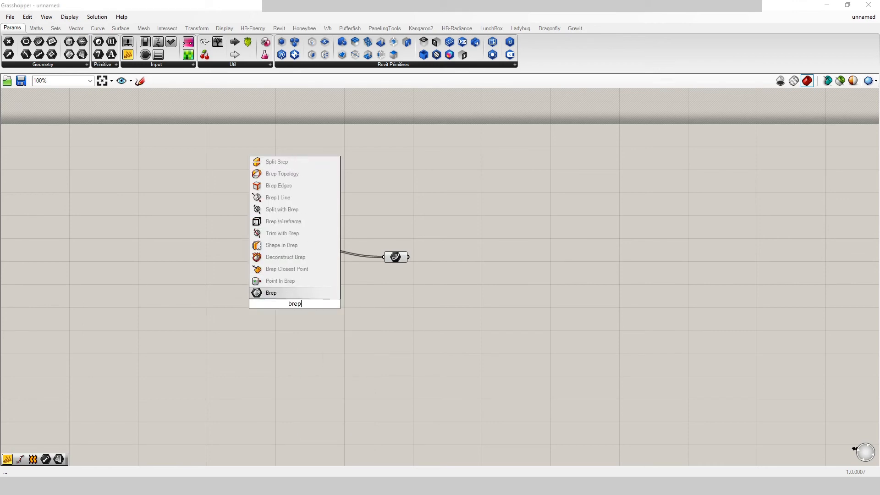
{"action": "key", "text": "Return"}
Reference the thickened ramp solid from Rhino as the Brep parameter's single Brep.
{"action": "right_click", "coordinate": [296, 307]}
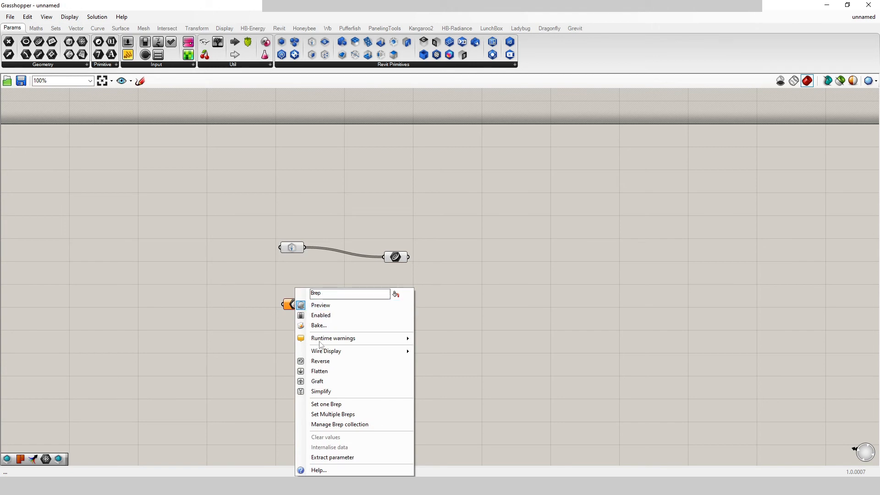
{"action": "mouse_move", "coordinate": [328, 339]}
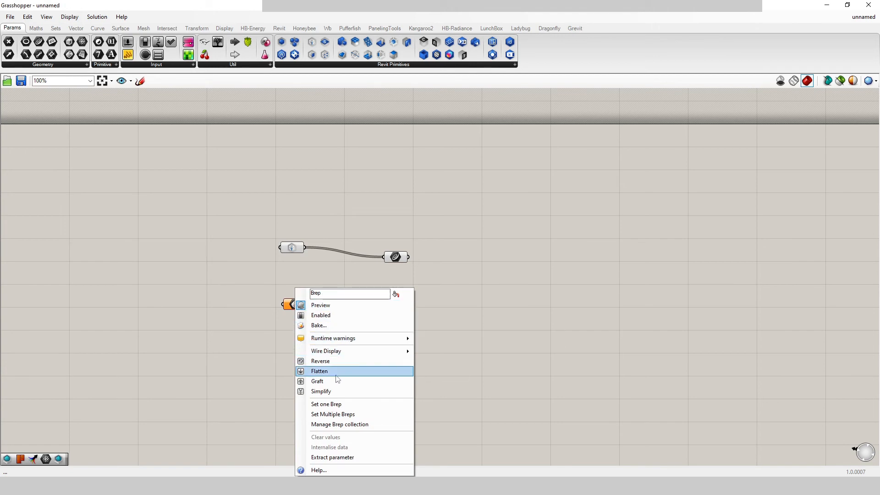
{"action": "left_click", "coordinate": [326, 404]}
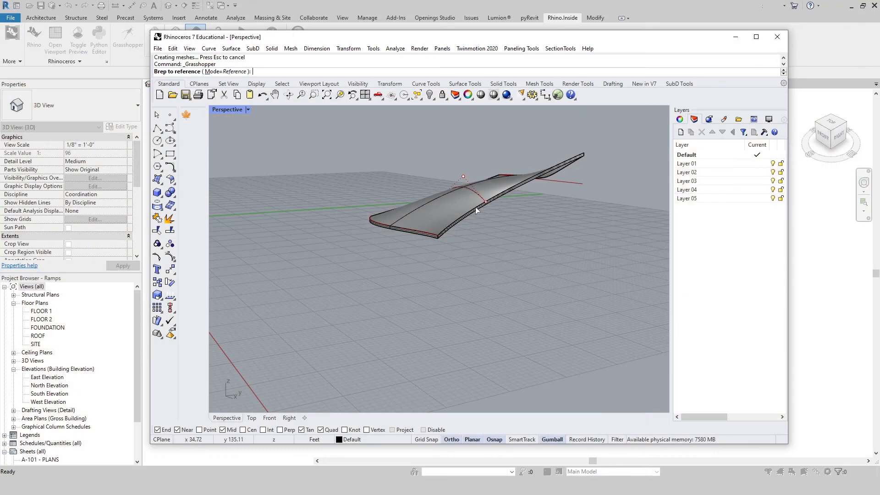
{"action": "left_click", "coordinate": [461, 199]}
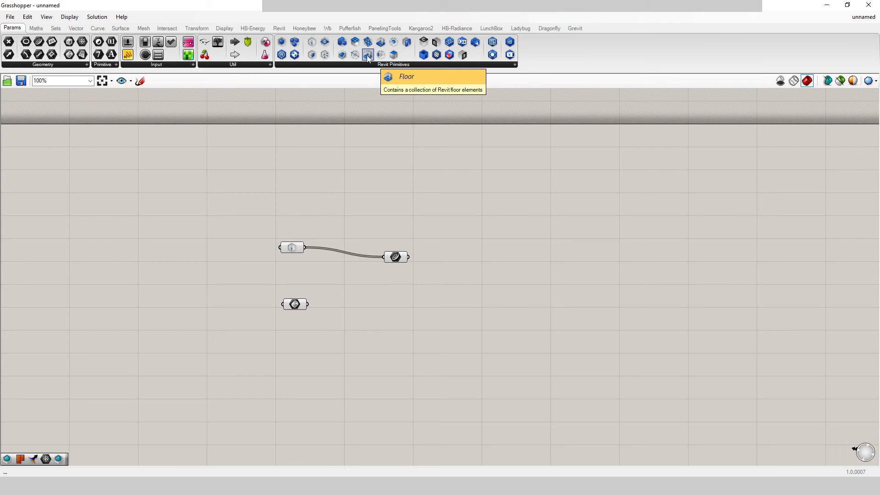
Add a Revit Floor parameter to the canvas beside the Brep parameter.
{"action": "left_click_drag", "start_coordinate": [368, 56], "coordinate": [401, 315]}
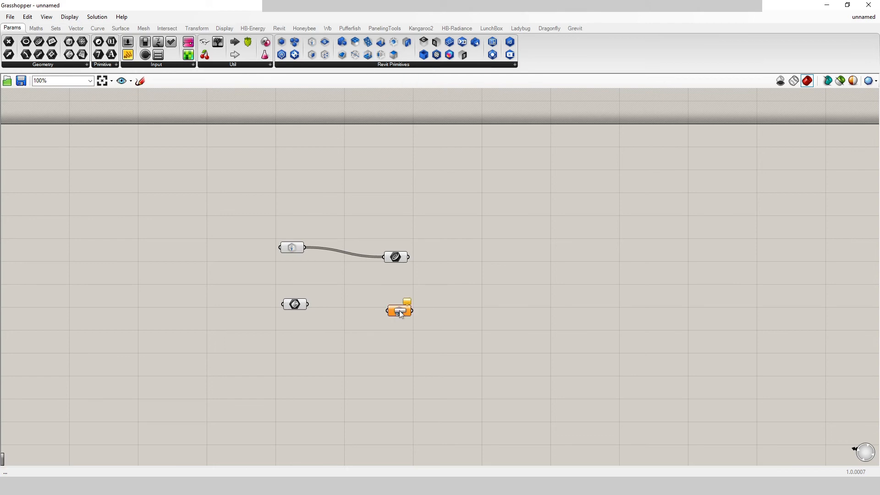
Try feeding the Brep parameter into the Revit Floor parameter, then delete the Floor parameter.
{"action": "left_click_drag", "start_coordinate": [308, 304], "coordinate": [388, 311]}
{"action": "mouse_move", "coordinate": [398, 312]}
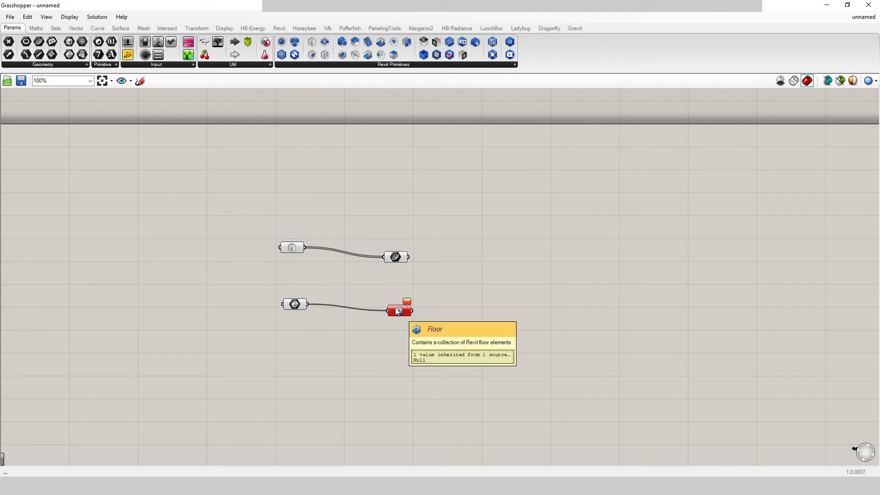
{"action": "left_click", "coordinate": [398, 312]}
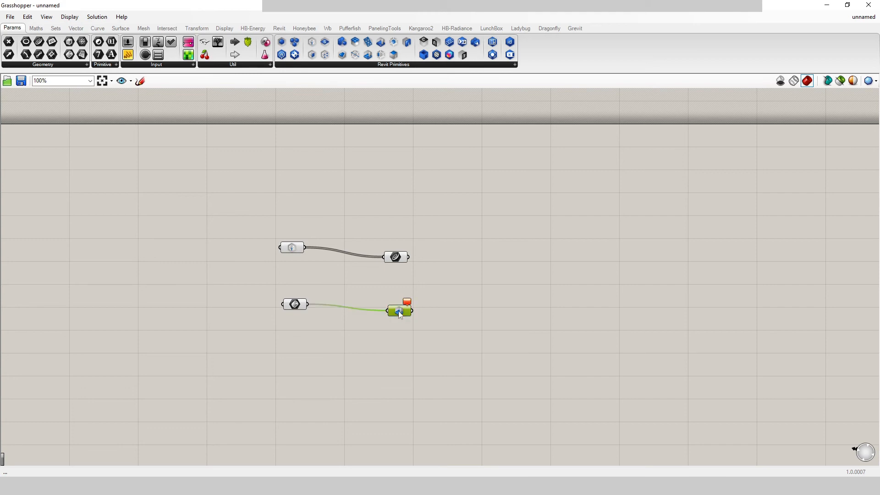
{"action": "key", "text": "Delete"}
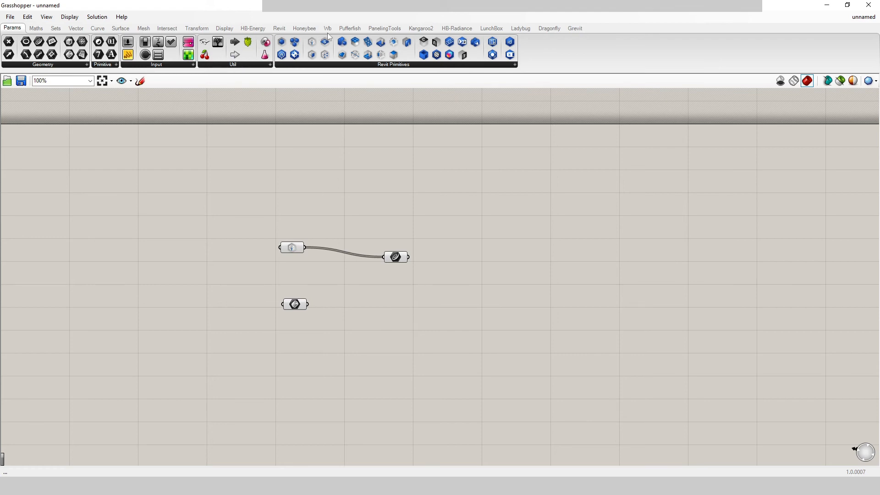
Place a Revit Add DirectShape component beside the Brep parameter and remove it again.
{"action": "left_click", "coordinate": [305, 28]}
{"action": "left_click", "coordinate": [279, 28]}
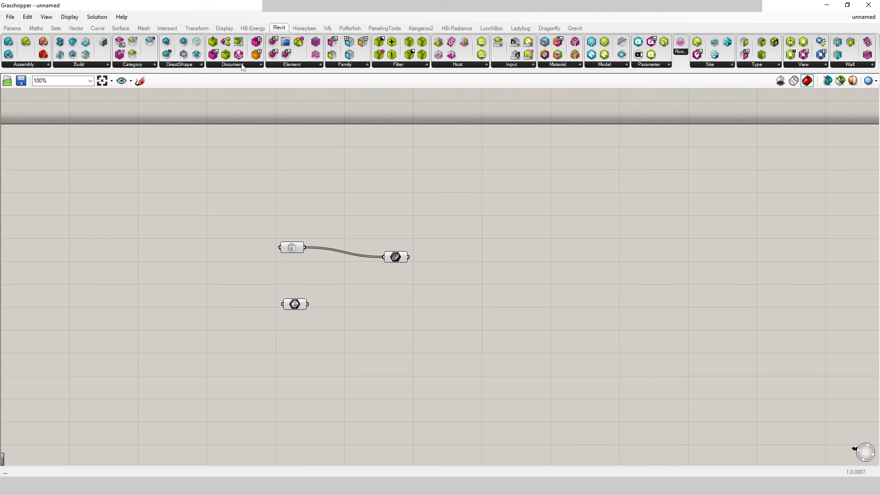
{"action": "left_click", "coordinate": [186, 65]}
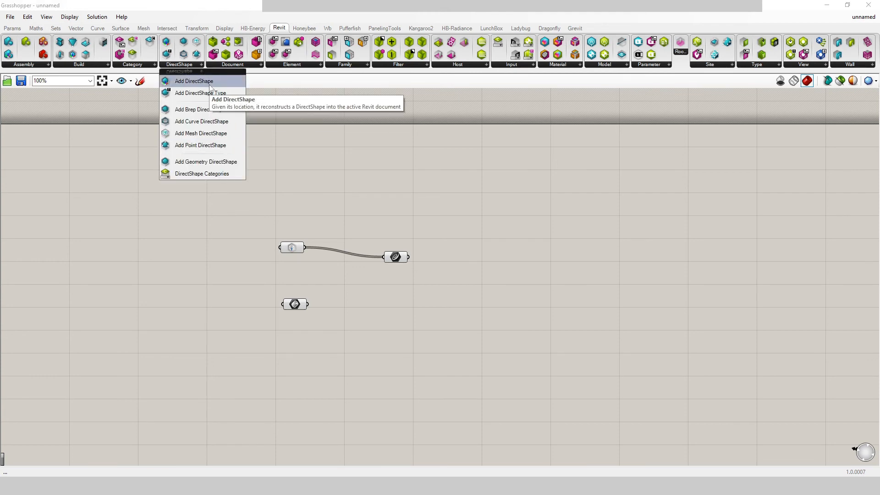
{"action": "left_click_drag", "start_coordinate": [197, 94], "coordinate": [321, 227]}
{"action": "left_click_drag", "start_coordinate": [436, 309], "coordinate": [436, 310]}
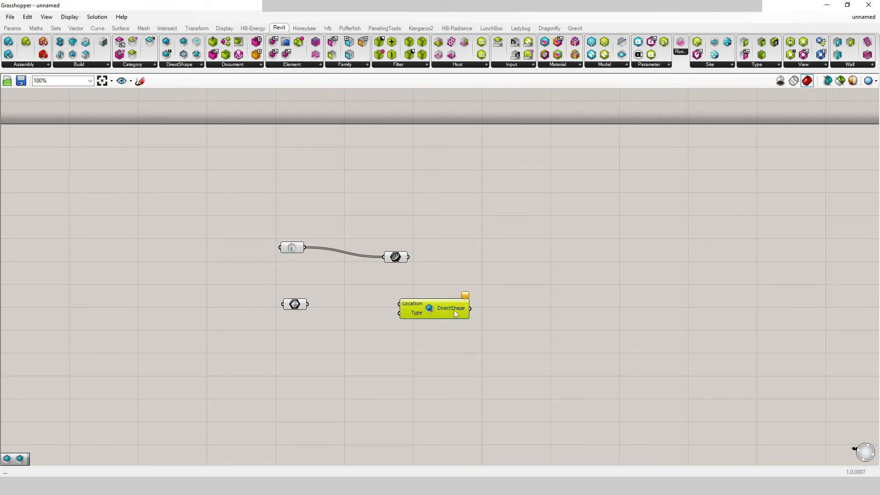
{"action": "key", "text": "Delete"}
Add an Add Brep DirectShape component and connect the ramp's Brep parameter to its Brep input.
{"action": "left_click", "coordinate": [196, 66]}
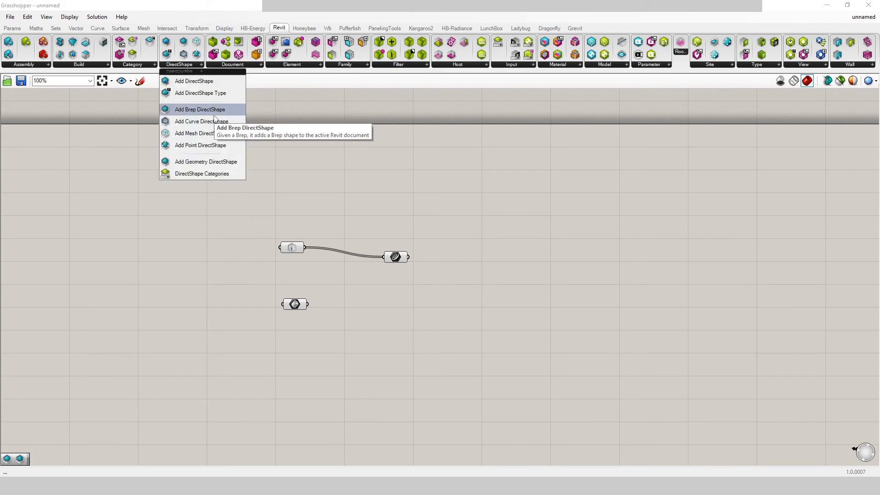
{"action": "left_click_drag", "start_coordinate": [214, 116], "coordinate": [433, 308]}
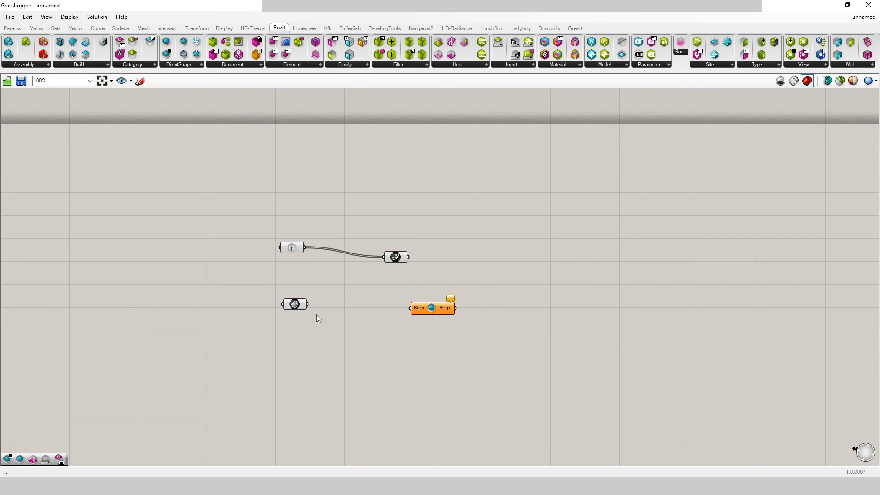
{"action": "left_click_drag", "start_coordinate": [308, 305], "coordinate": [411, 309]}
Try to bake the Brep output of the Add Brep DirectShape component, and switch to Revit's 3D view.
{"action": "right_click", "coordinate": [443, 308]}
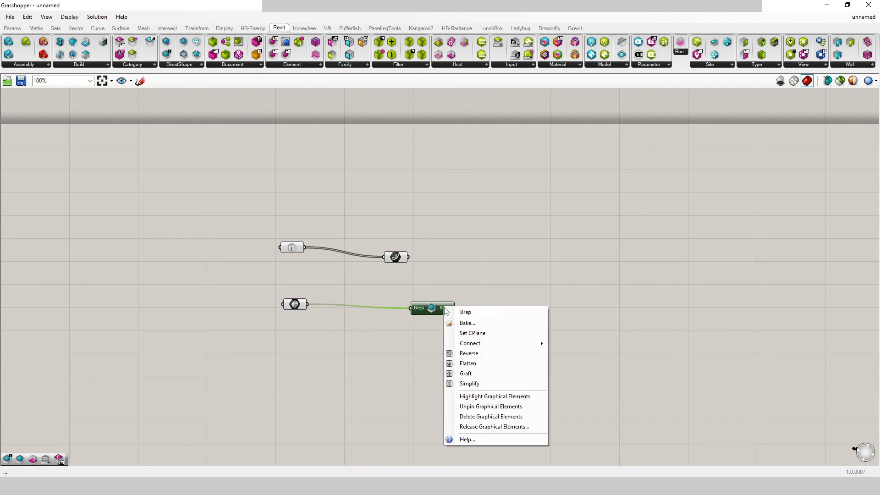
{"action": "left_click", "coordinate": [469, 323]}
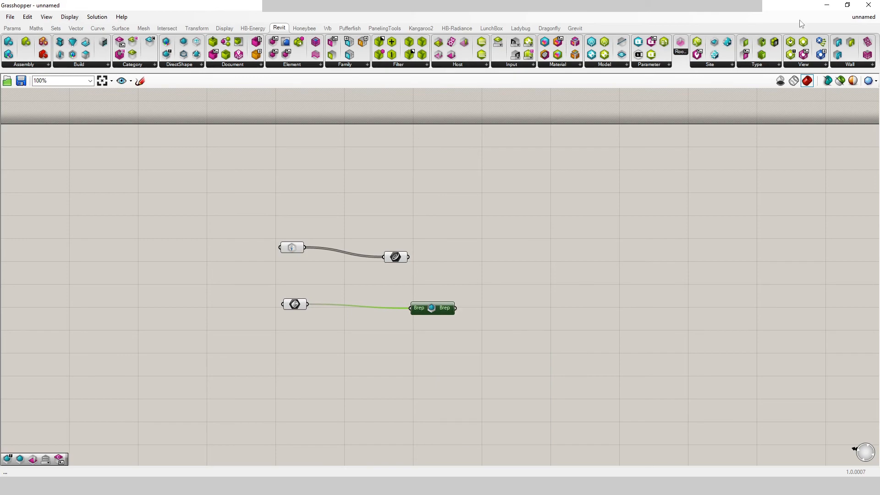
{"action": "left_click", "coordinate": [827, 5]}
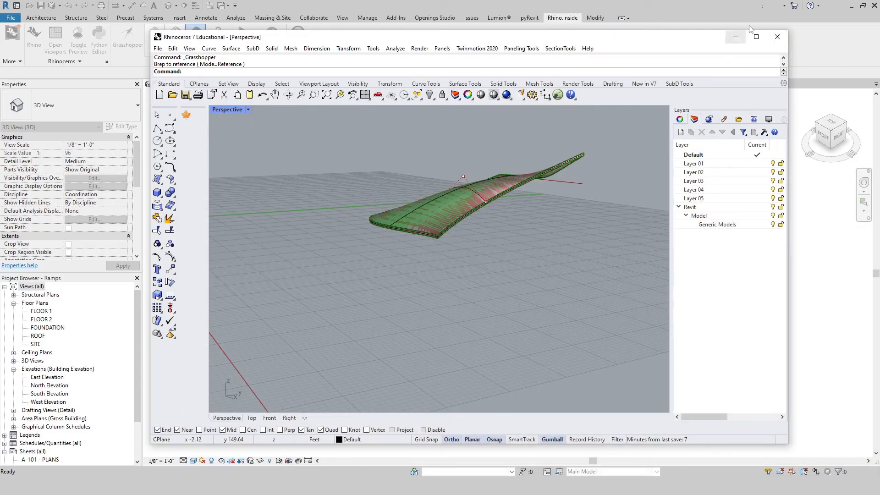
{"action": "left_click", "coordinate": [737, 37]}
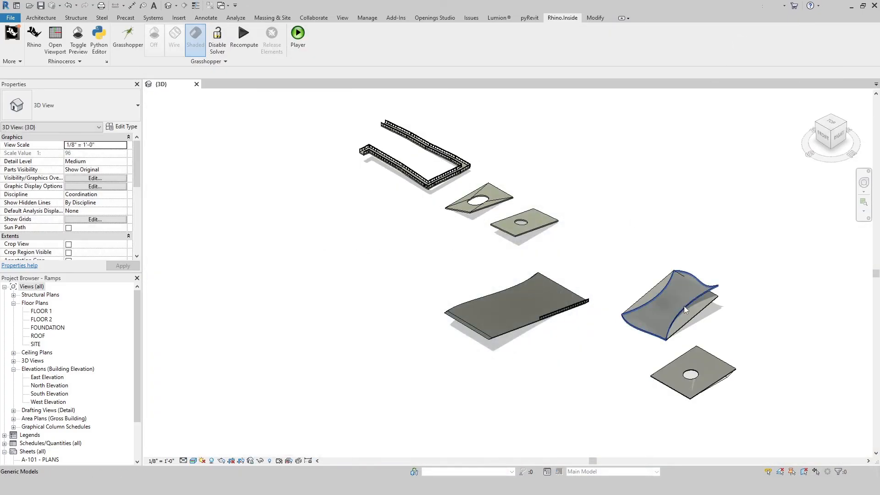
Select the curved Generic Models ramp in the 3D view and examine its shape from the side and the front.
{"action": "left_click", "coordinate": [684, 310]}
{"action": "middle_click_drag", "start_coordinate": [747, 318], "coordinate": [608, 281]}
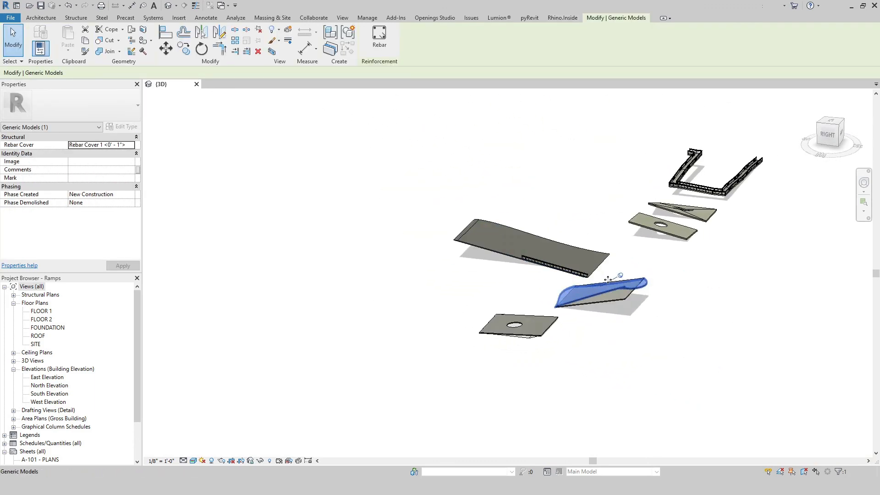
{"action": "scroll", "coordinate": [608, 281], "scroll_direction": "up", "scroll_amount": 4}
{"action": "middle_click_drag", "start_coordinate": [648, 375], "coordinate": [623, 349]}
{"action": "middle_click_drag", "start_coordinate": [623, 349], "coordinate": [600, 273], "text": "shift"}
{"action": "left_click", "coordinate": [547, 315]}
{"action": "left_click", "coordinate": [535, 285]}
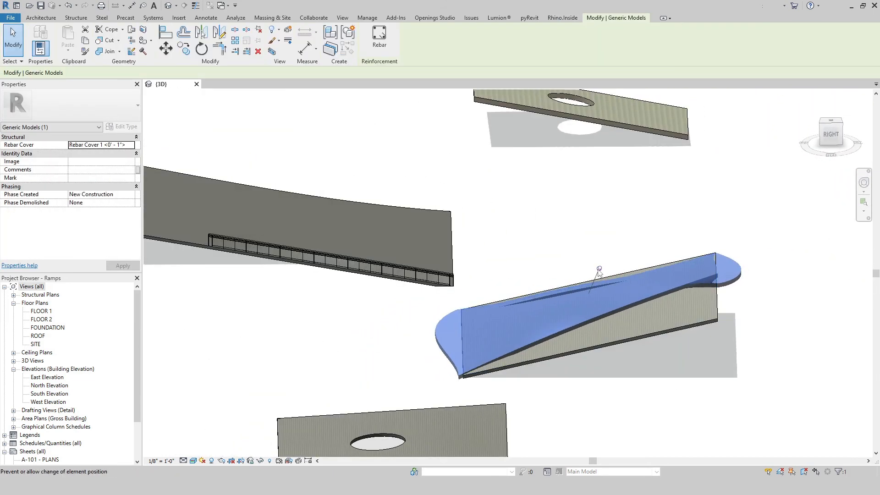
{"action": "middle_click_drag", "start_coordinate": [449, 400], "coordinate": [577, 403], "text": "shift"}
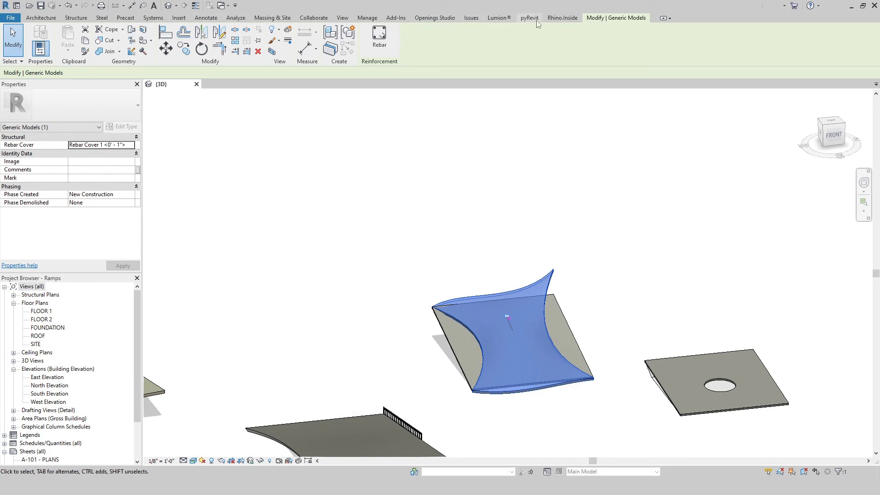
Bring Rhino back from Revit and restore the minimized Grasshopper window.
{"action": "left_click", "coordinate": [558, 19]}
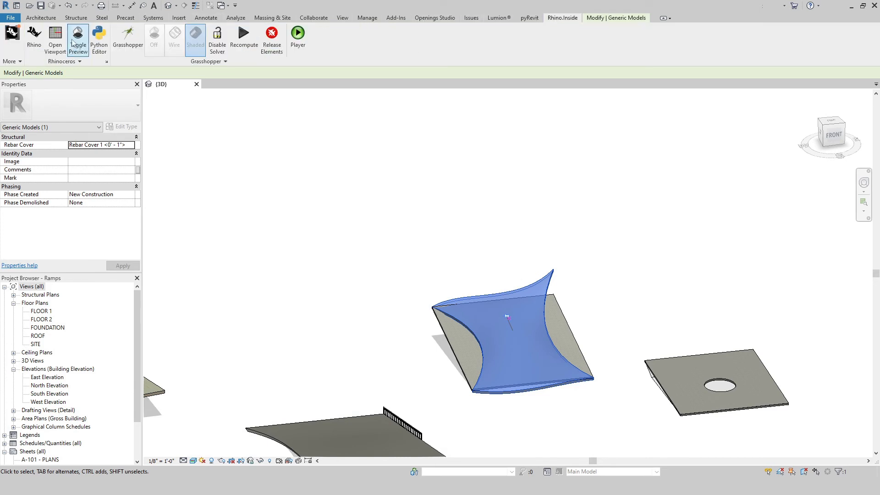
{"action": "left_click", "coordinate": [128, 36]}
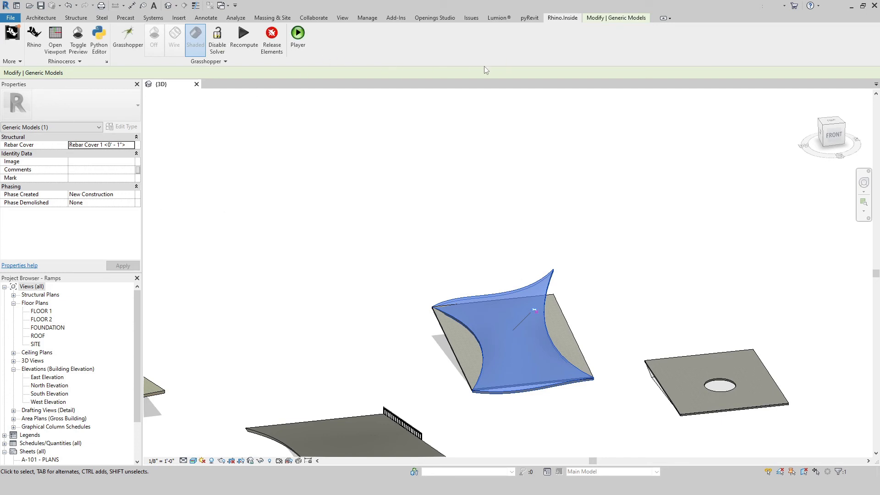
{"action": "left_click", "coordinate": [33, 34]}
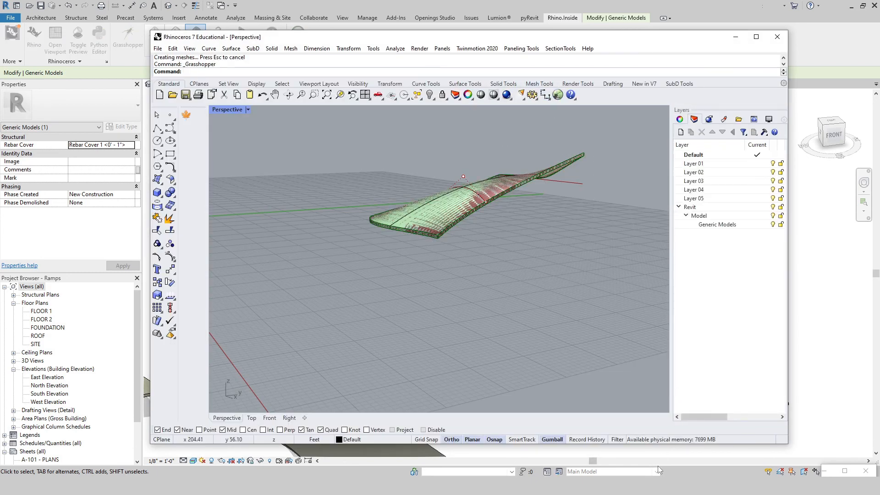
{"action": "mouse_move", "coordinate": [658, 48]}
{"action": "left_mouse_down"}
{"action": "mouse_move", "coordinate": [878, 261]}
{"action": "mouse_move", "coordinate": [687, 486]}
{"action": "mouse_move", "coordinate": [456, 245]}
{"action": "mouse_move", "coordinate": [606, 120]}
{"action": "mouse_move", "coordinate": [651, 53]}
{"action": "left_mouse_up"}
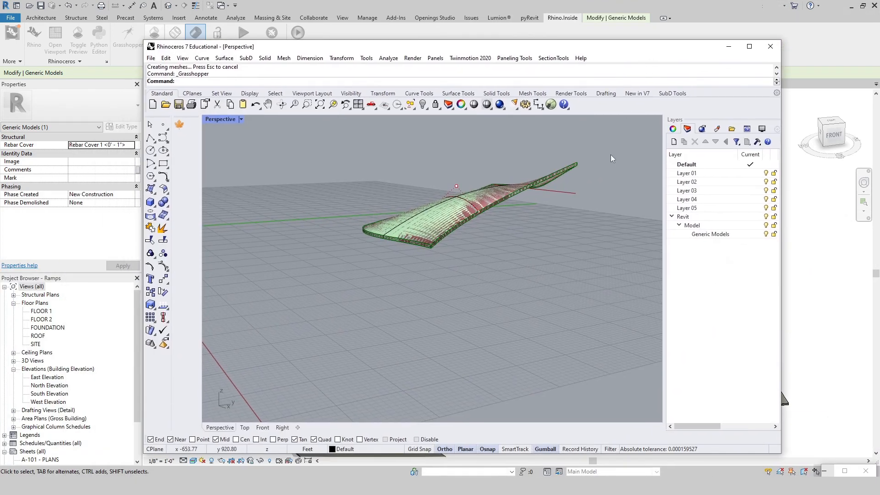
{"action": "left_click", "coordinate": [551, 104]}
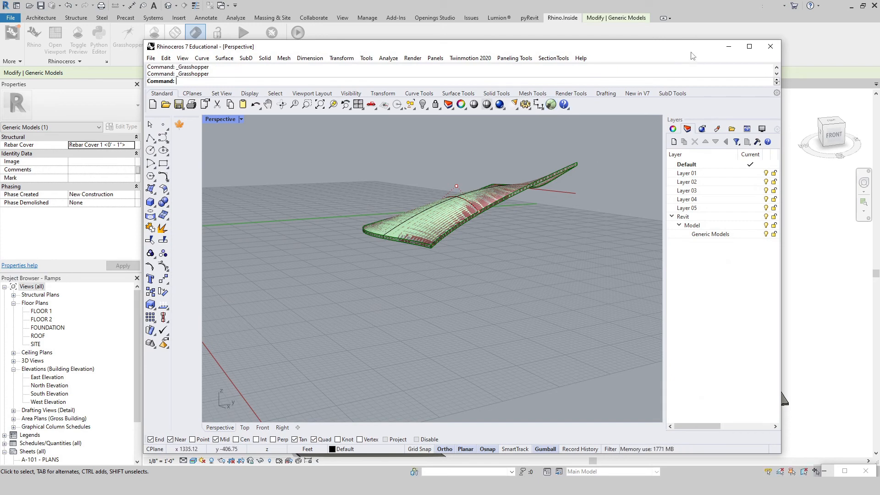
{"action": "mouse_move", "coordinate": [693, 51]}
{"action": "left_mouse_down"}
{"action": "mouse_move", "coordinate": [753, 173]}
{"action": "mouse_move", "coordinate": [655, 66]}
{"action": "mouse_move", "coordinate": [684, 50]}
{"action": "left_mouse_up"}
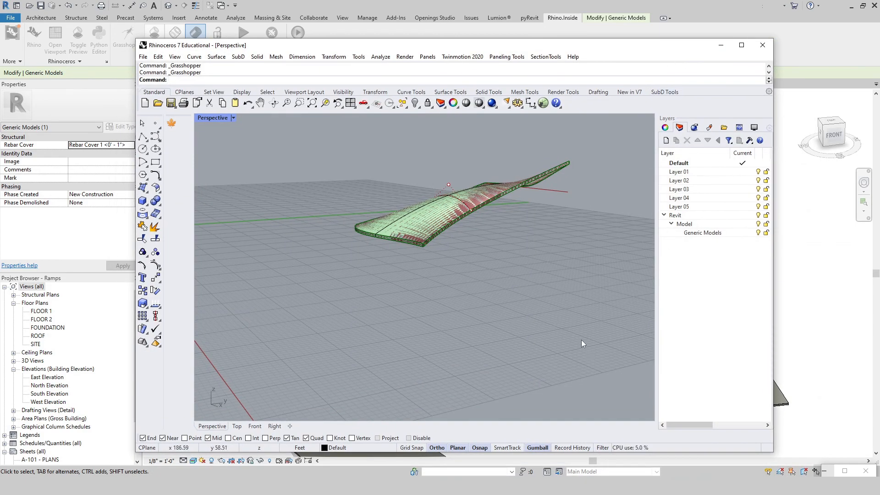
{"action": "left_click", "coordinate": [844, 471]}
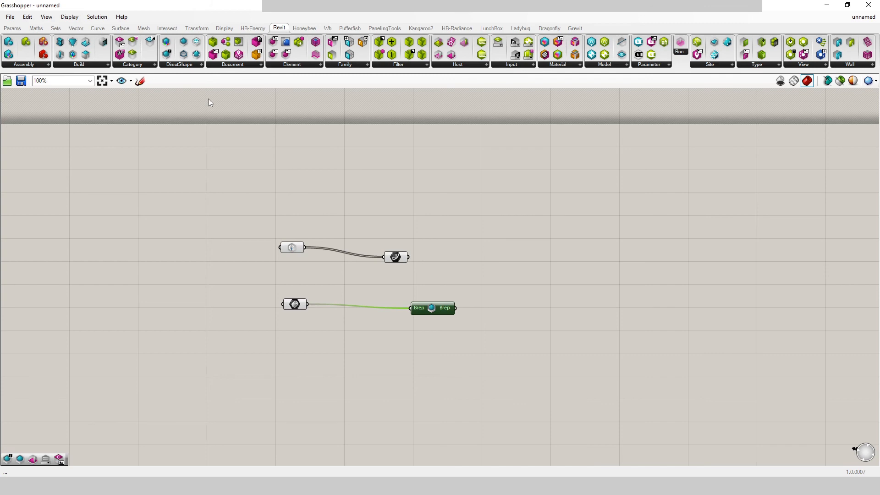
Add an Add Geometry DirectShape component and feed its Name input from a new panel containing "ramp".
{"action": "left_click", "coordinate": [190, 65]}
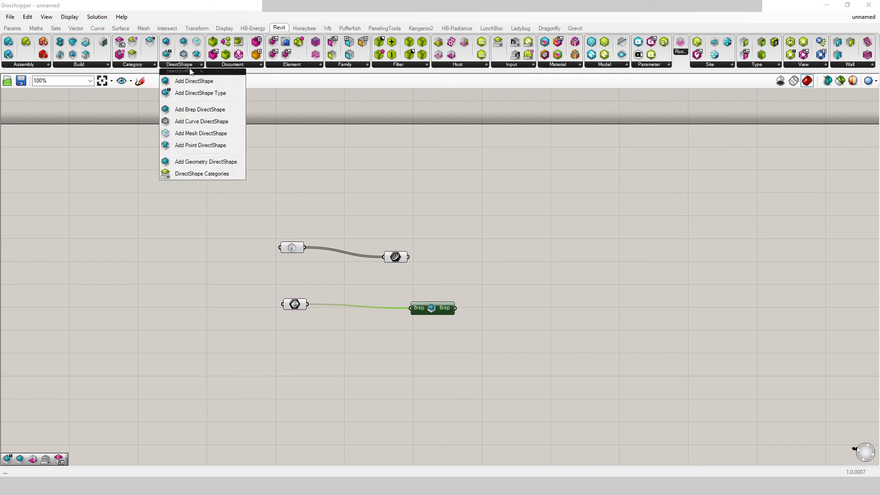
{"action": "left_click_drag", "start_coordinate": [211, 165], "coordinate": [538, 315]}
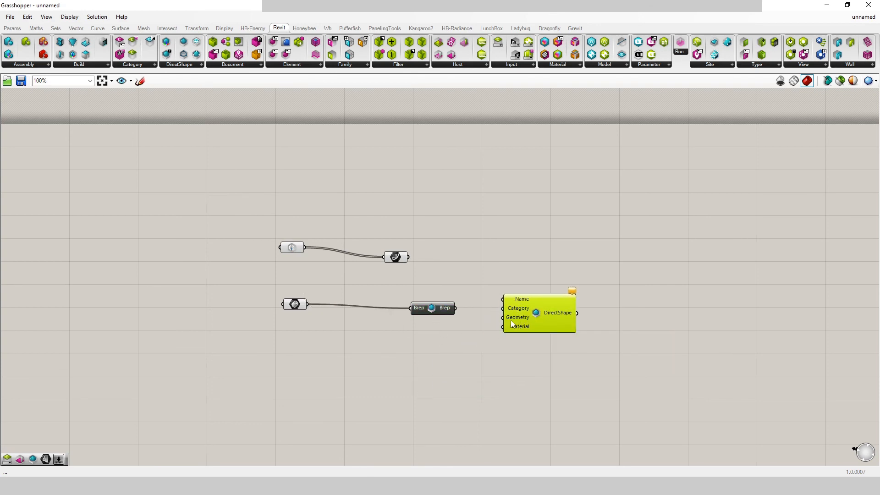
{"action": "double_click", "coordinate": [483, 254]}
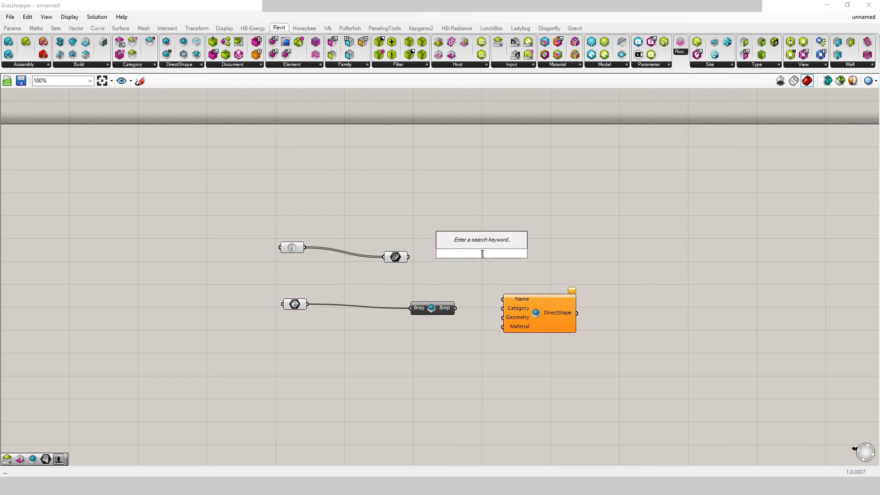
{"action": "type", "text": "//p"}
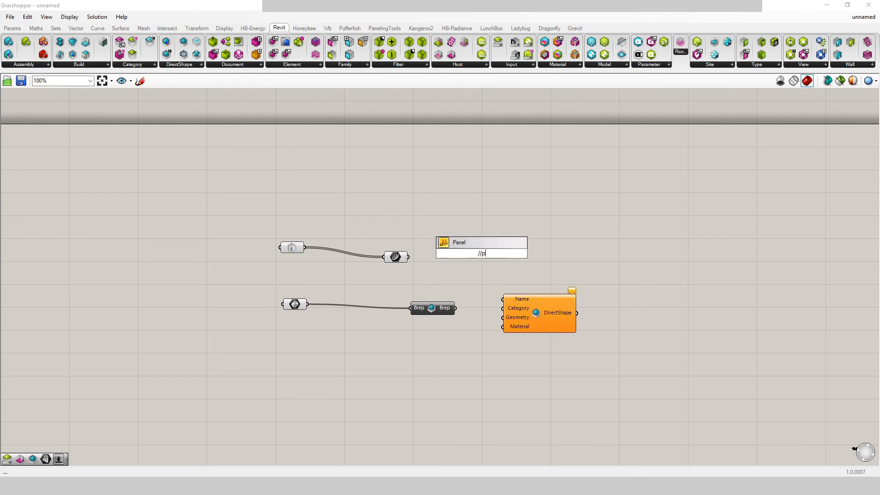
{"action": "key", "text": "Return"}
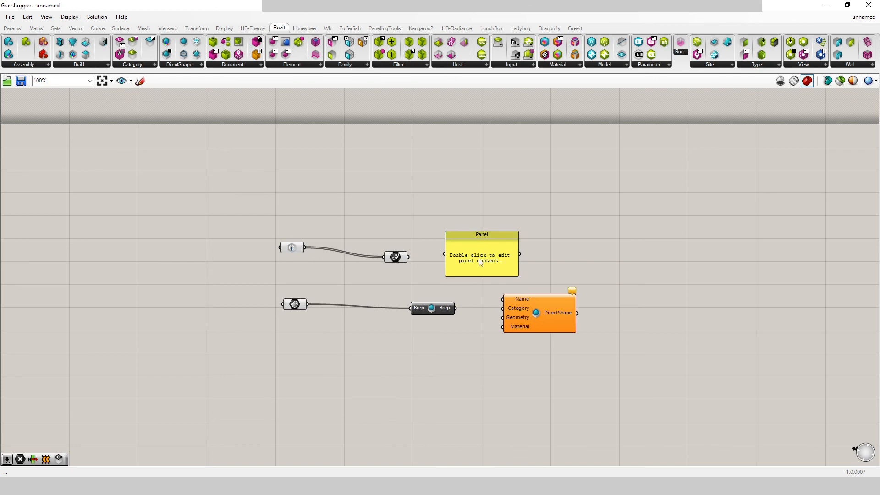
{"action": "double_click", "coordinate": [480, 259]}
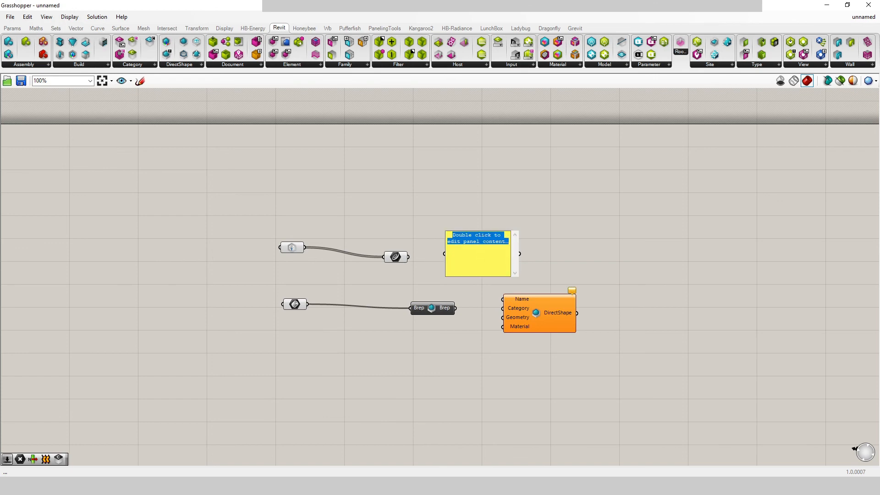
{"action": "type", "text": "ramp"}
{"action": "left_click", "coordinate": [670, 258]}
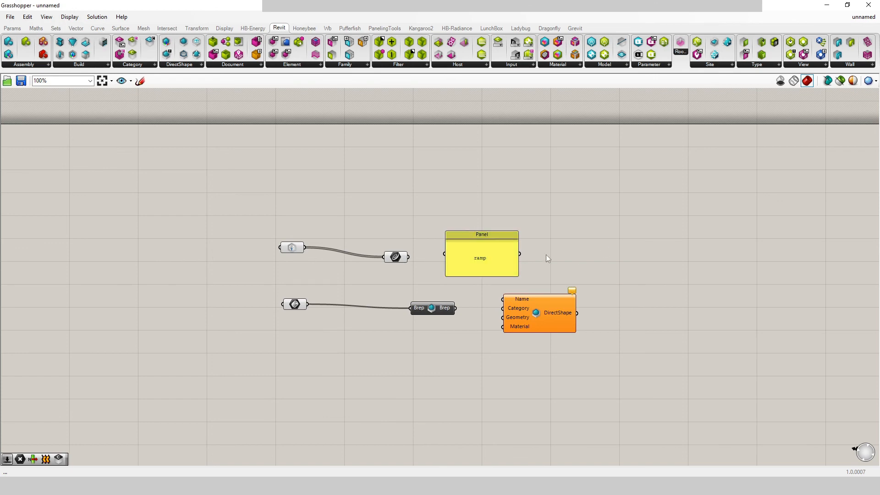
{"action": "left_click_drag", "start_coordinate": [522, 254], "coordinate": [572, 316]}
Add a Revit Category parameter to the canvas below the Brep DirectShape component.
{"action": "double_click", "coordinate": [461, 376]}
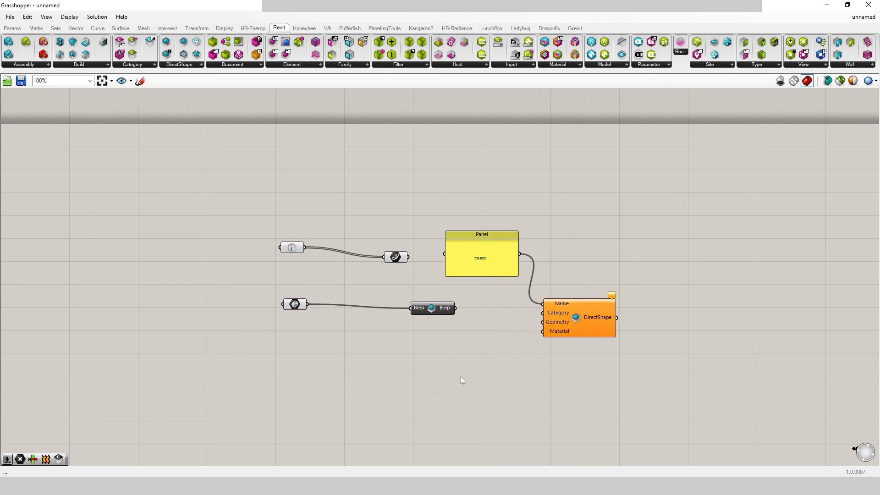
{"action": "type", "text": "cate"}
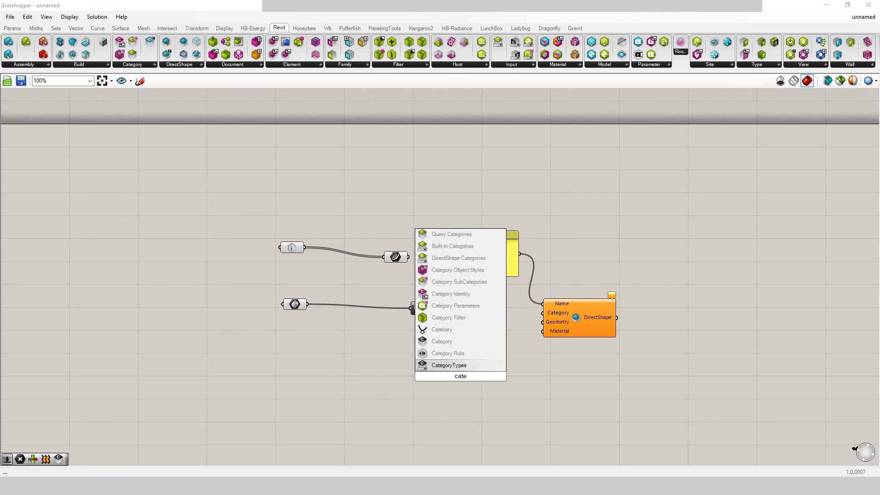
{"action": "type", "text": "gory"}
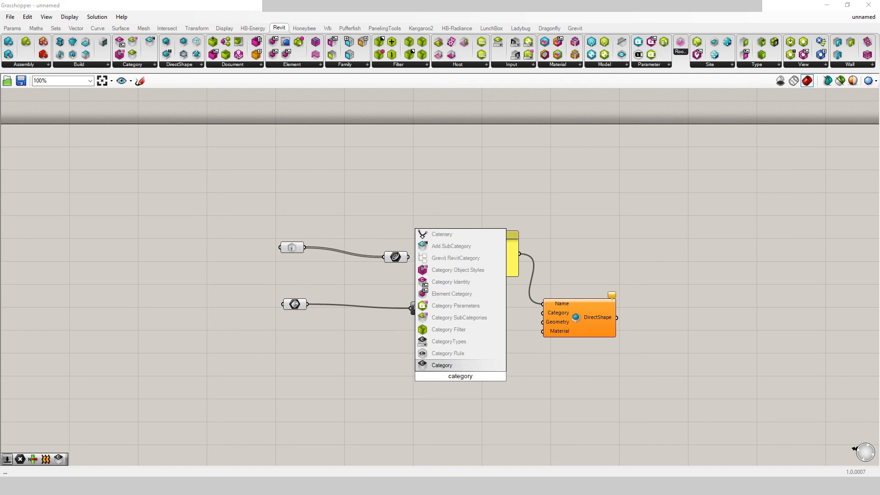
{"action": "key", "text": "Return"}
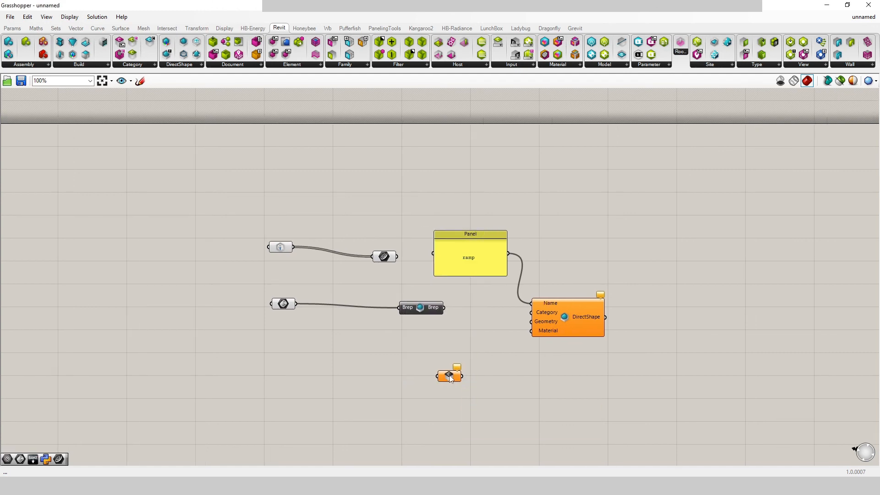
Set the Revit Category parameter to the Floors model category.
{"action": "right_click", "coordinate": [450, 377]}
{"action": "scroll", "coordinate": [483, 372], "scroll_direction": "down", "scroll_amount": 3}
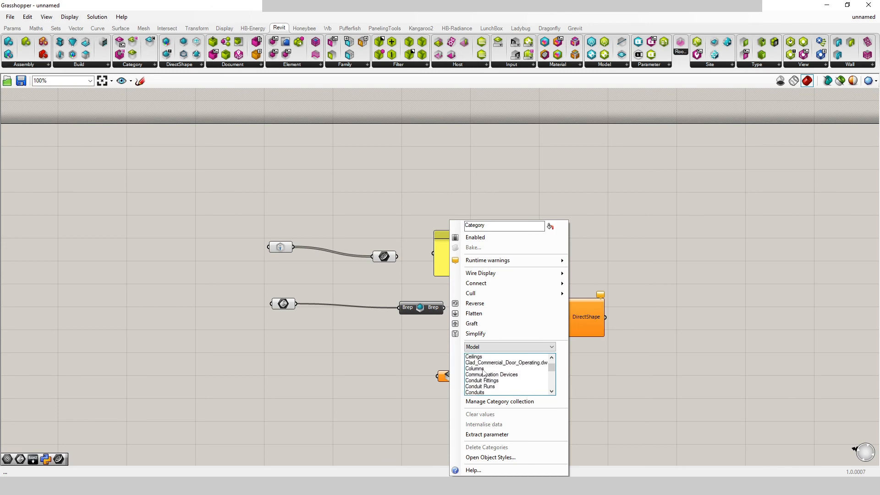
{"action": "scroll", "coordinate": [488, 383], "scroll_direction": "down", "scroll_amount": 2}
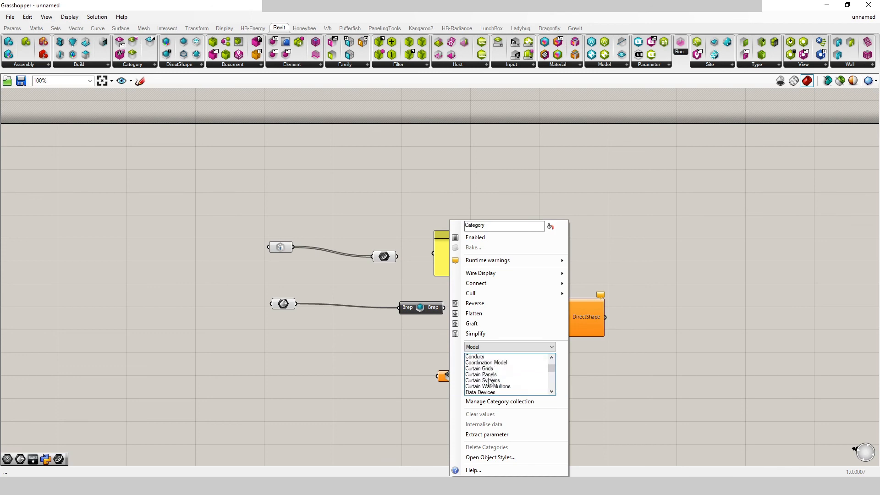
{"action": "scroll", "coordinate": [488, 381], "scroll_direction": "down", "scroll_amount": 2}
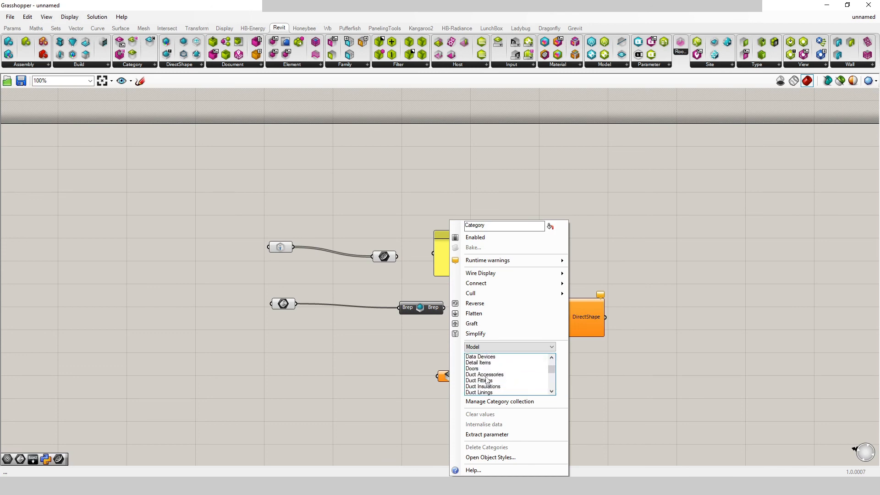
{"action": "scroll", "coordinate": [488, 381], "scroll_direction": "down", "scroll_amount": 4}
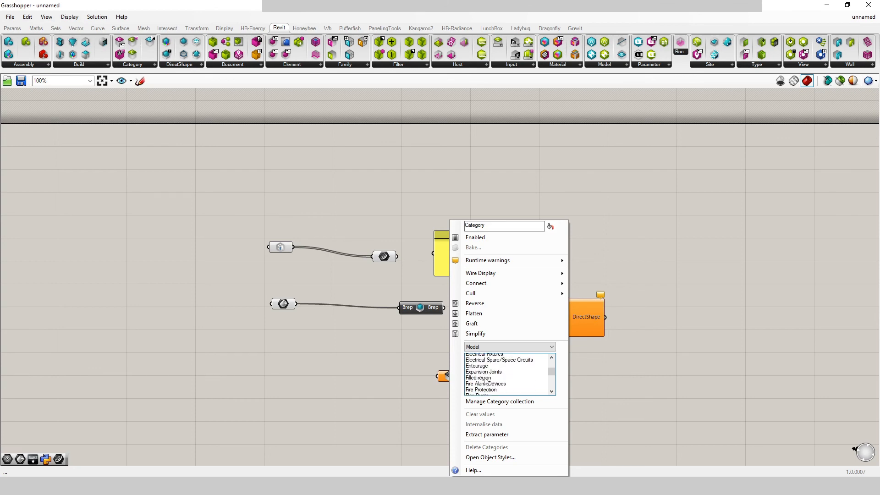
{"action": "scroll", "coordinate": [486, 384], "scroll_direction": "down", "scroll_amount": 2}
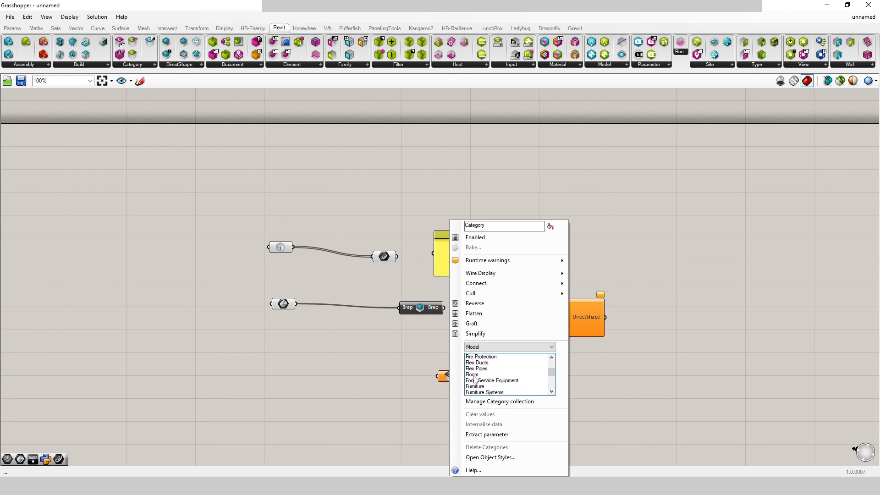
{"action": "left_click", "coordinate": [477, 376]}
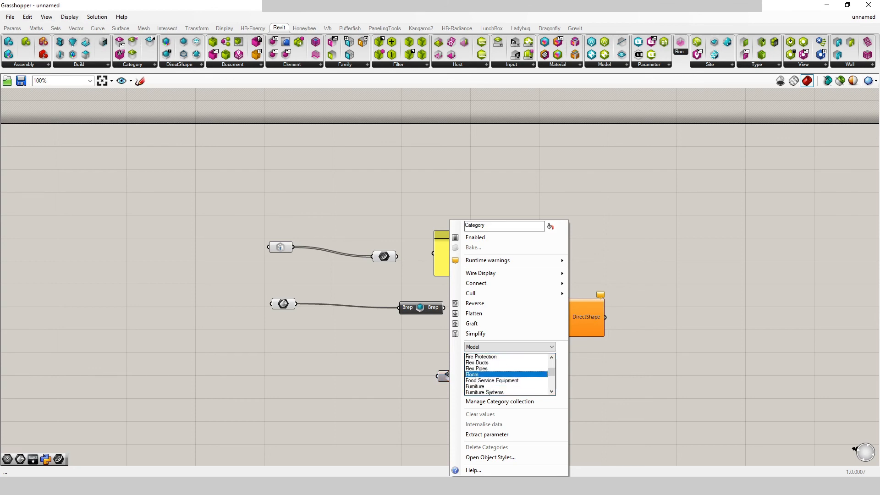
{"action": "left_click", "coordinate": [599, 380]}
Connect the category parameter and the Brep DirectShape output to the Category and Geometry inputs, placing the category parameter beneath the "ramp" panel.
{"action": "left_click_drag", "start_coordinate": [462, 376], "coordinate": [531, 315]}
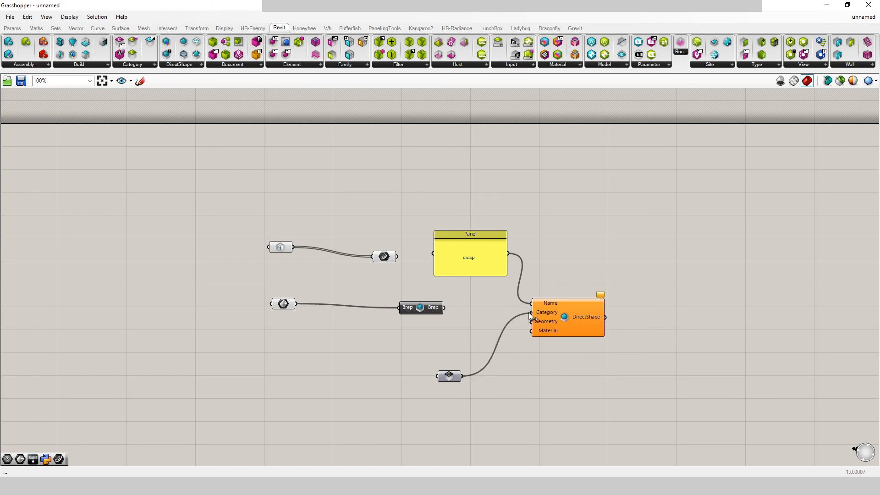
{"action": "left_click_drag", "start_coordinate": [450, 376], "coordinate": [454, 287]}
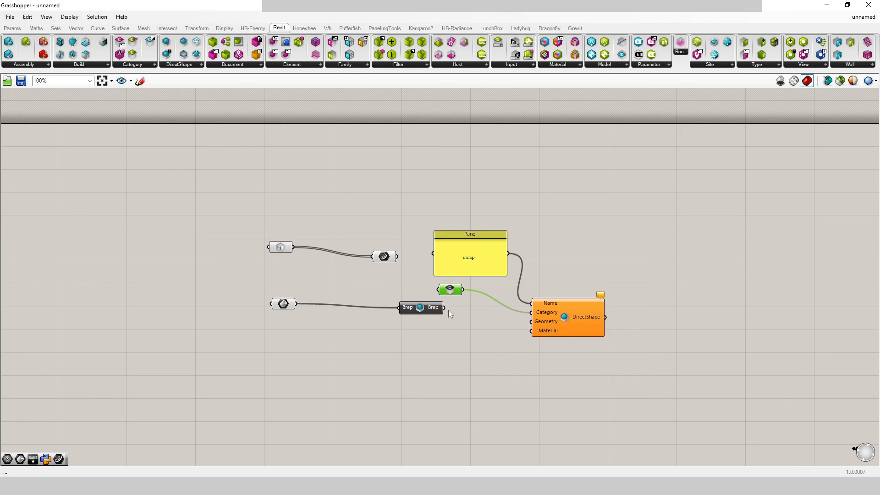
{"action": "left_click_drag", "start_coordinate": [445, 308], "coordinate": [532, 322]}
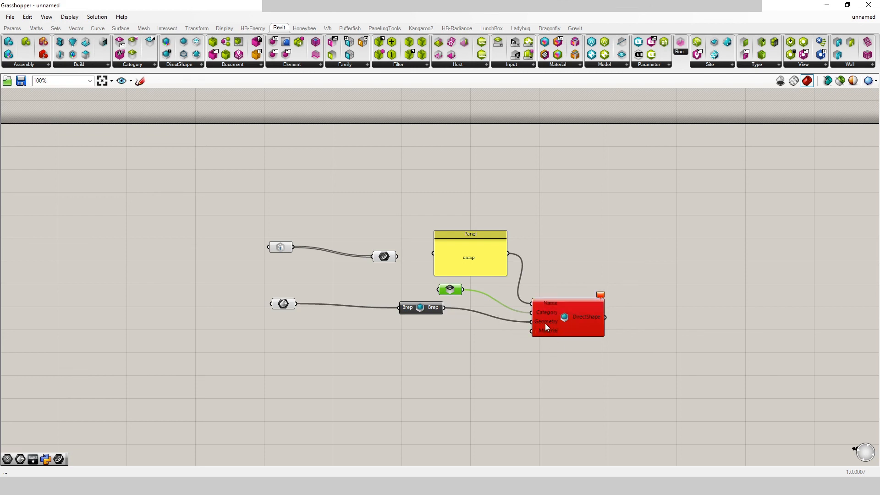
Insert a Geometry parameter between the Brep DirectShape output and the Add Geometry DirectShape component's Geometry input.
{"action": "double_click", "coordinate": [455, 319]}
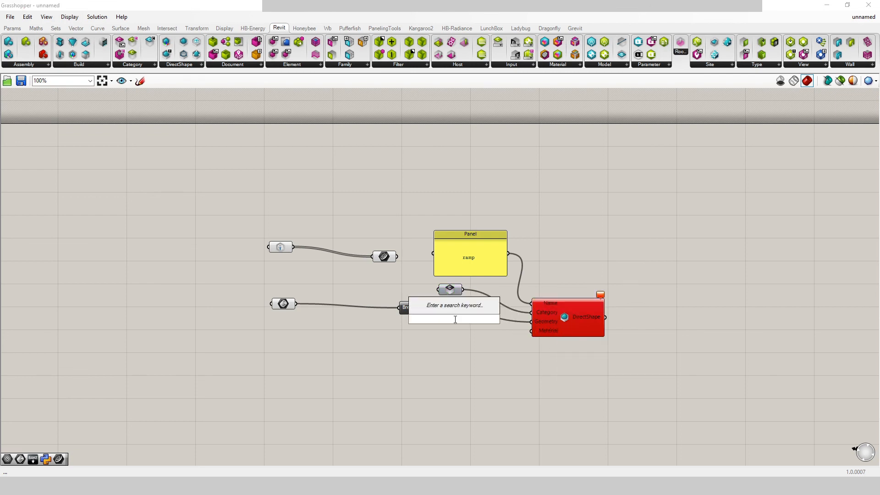
{"action": "type", "text": "geo"}
{"action": "key", "text": "Return"}
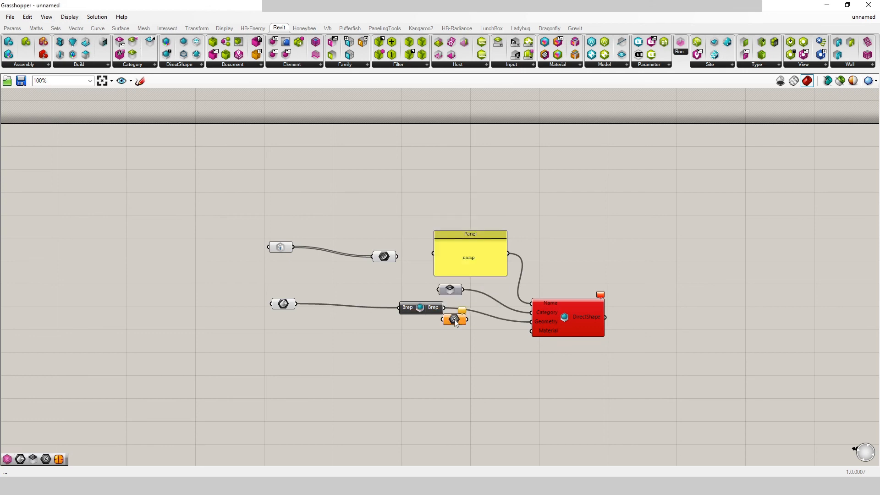
{"action": "left_click_drag", "start_coordinate": [446, 305], "coordinate": [442, 317]}
{"action": "left_click", "coordinate": [474, 347]}
{"action": "left_click_drag", "start_coordinate": [468, 319], "coordinate": [540, 318]}
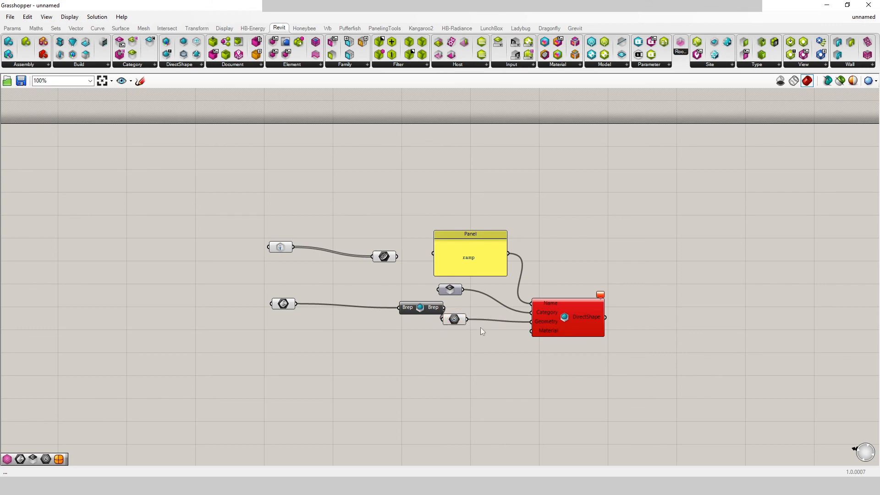
{"action": "left_click_drag", "start_coordinate": [456, 320], "coordinate": [491, 320]}
Add a Revit Material parameter, connect it to the DirectShape's Material input, and assign it the black Alzac material listed after Aluminum 7075.
{"action": "double_click", "coordinate": [496, 363]}
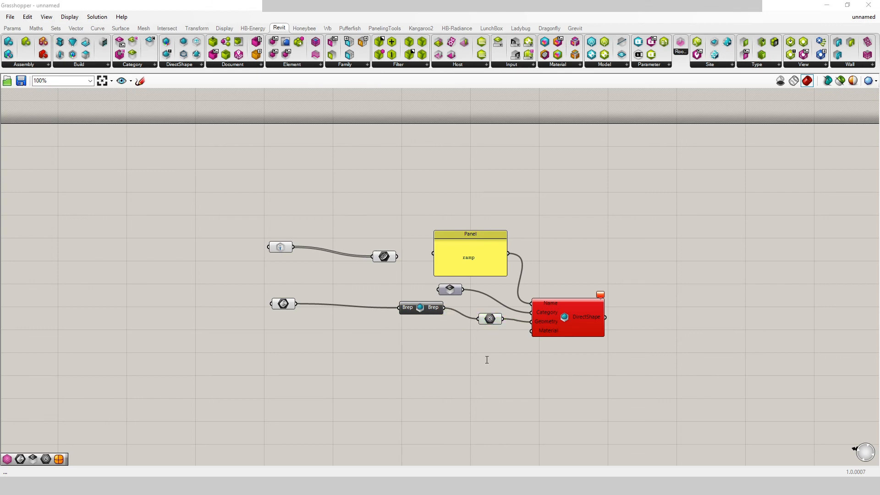
{"action": "type", "text": "material"}
{"action": "key", "text": "Return"}
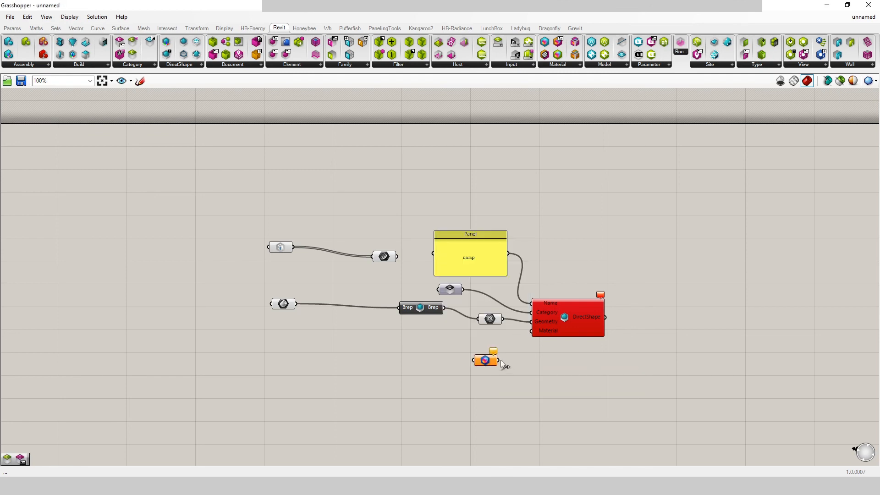
{"action": "left_click_drag", "start_coordinate": [498, 360], "coordinate": [531, 331]}
{"action": "right_click", "coordinate": [495, 361]}
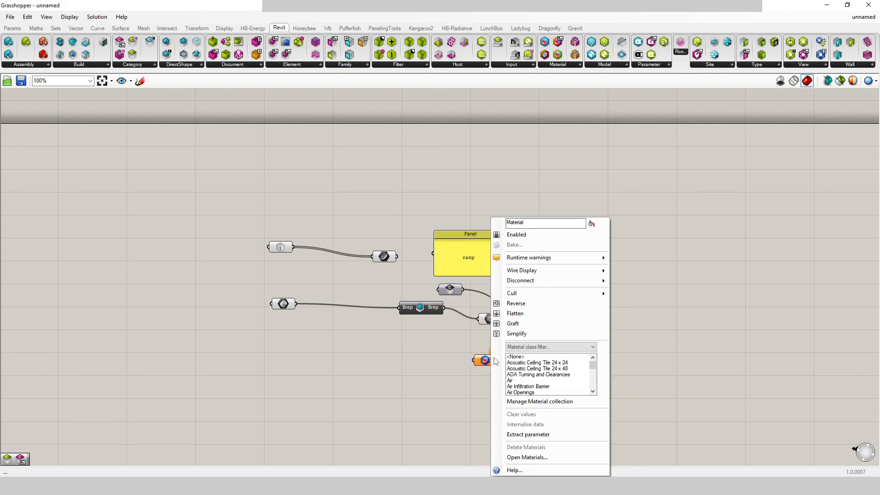
{"action": "scroll", "coordinate": [516, 389], "scroll_direction": "down", "scroll_amount": 3}
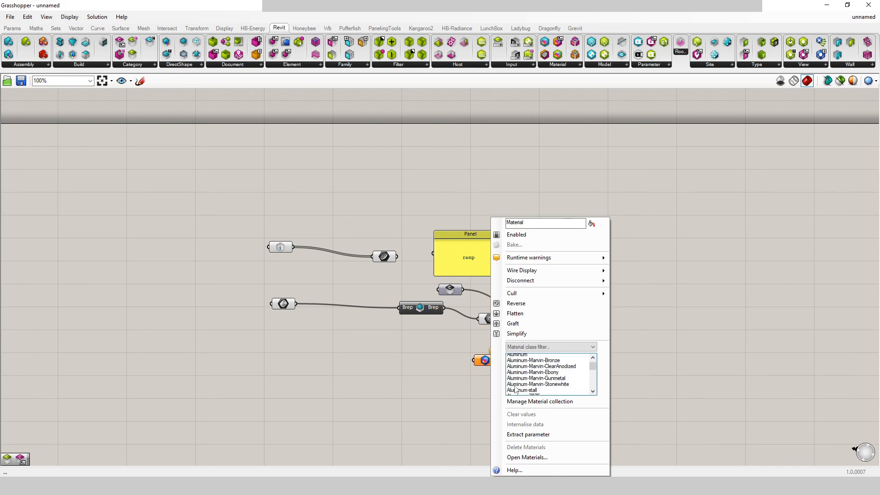
{"action": "scroll", "coordinate": [516, 389], "scroll_direction": "down", "scroll_amount": 1}
{"action": "left_click", "coordinate": [521, 380]}
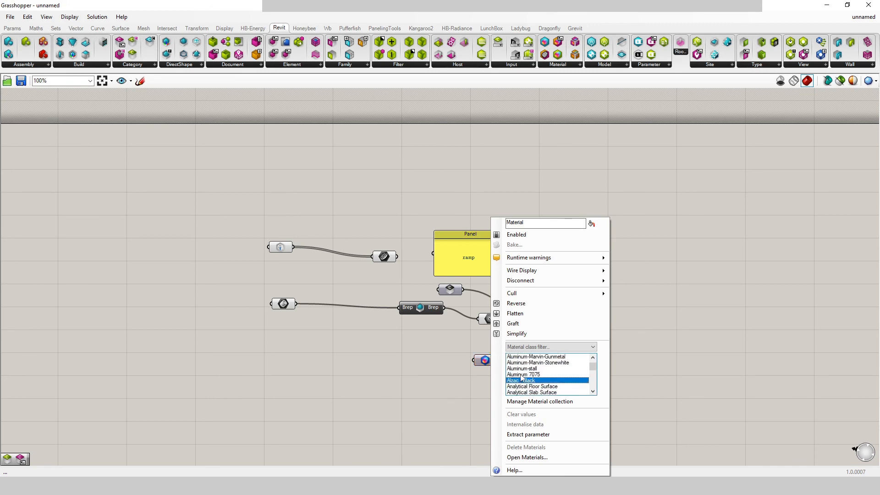
{"action": "left_click", "coordinate": [667, 384]}
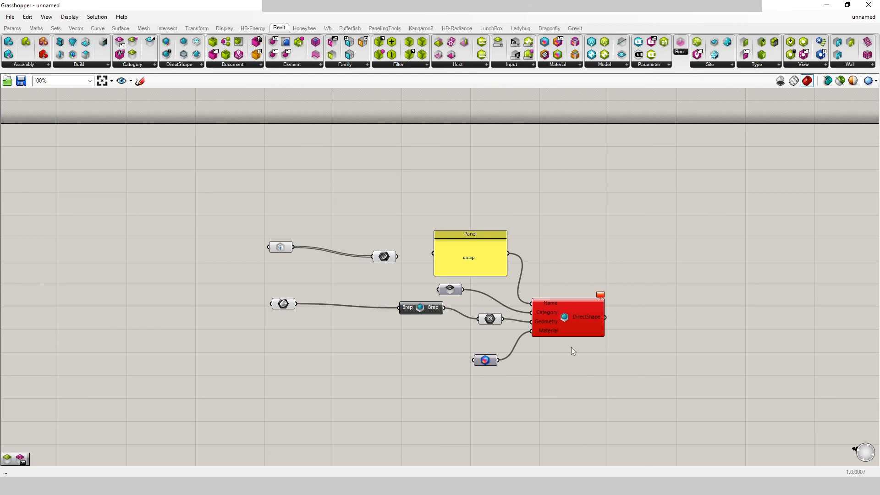
Read the error messages on the Add Geometry DirectShape component and shift the component slightly up.
{"action": "left_click", "coordinate": [591, 321]}
{"action": "mouse_move", "coordinate": [601, 295]}
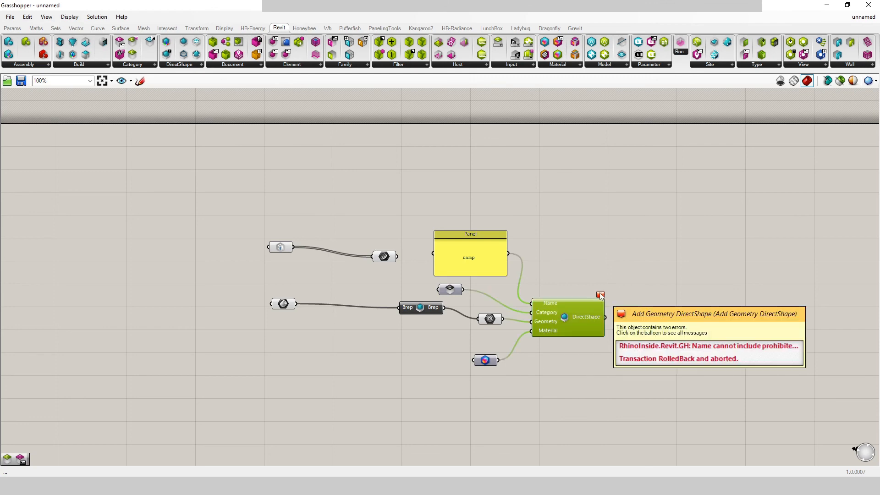
{"action": "mouse_move", "coordinate": [576, 313]}
{"action": "left_mouse_down"}
{"action": "mouse_move", "coordinate": [631, 367]}
{"action": "mouse_move", "coordinate": [593, 329]}
{"action": "mouse_move", "coordinate": [582, 297]}
{"action": "mouse_move", "coordinate": [579, 306]}
{"action": "left_mouse_up"}
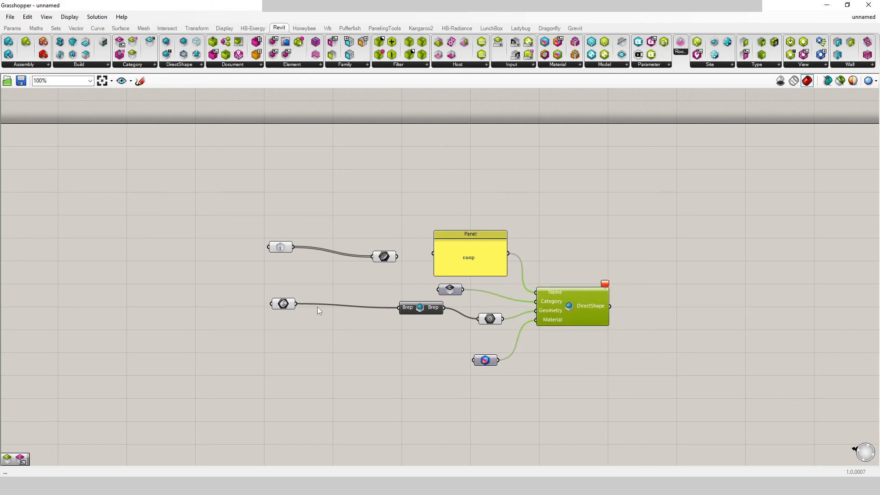
Try feeding the source Brep parameter directly into the DirectShape's Geometry input, then restore the connection through the Geometry parameter.
{"action": "left_click_drag", "start_coordinate": [296, 305], "coordinate": [534, 311]}
{"action": "left_click_drag", "start_coordinate": [426, 313], "coordinate": [422, 332]}
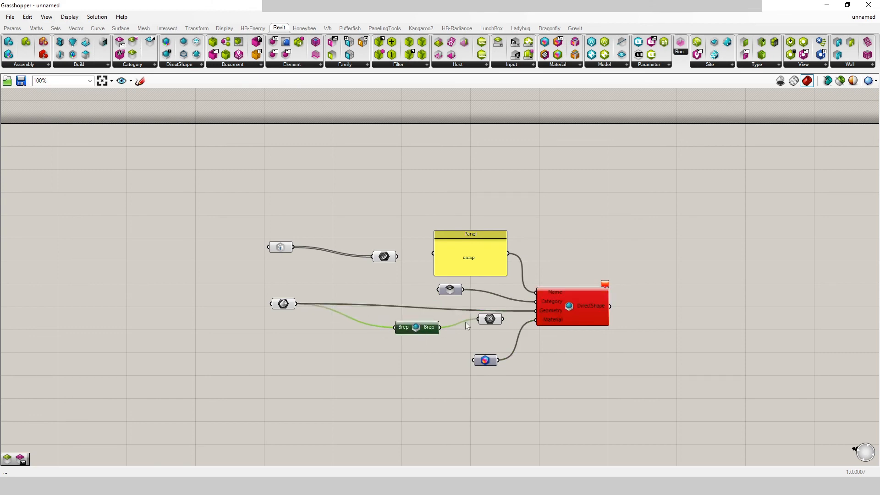
{"action": "left_click_drag", "start_coordinate": [542, 306], "coordinate": [544, 313]}
{"action": "left_click", "coordinate": [604, 368]}
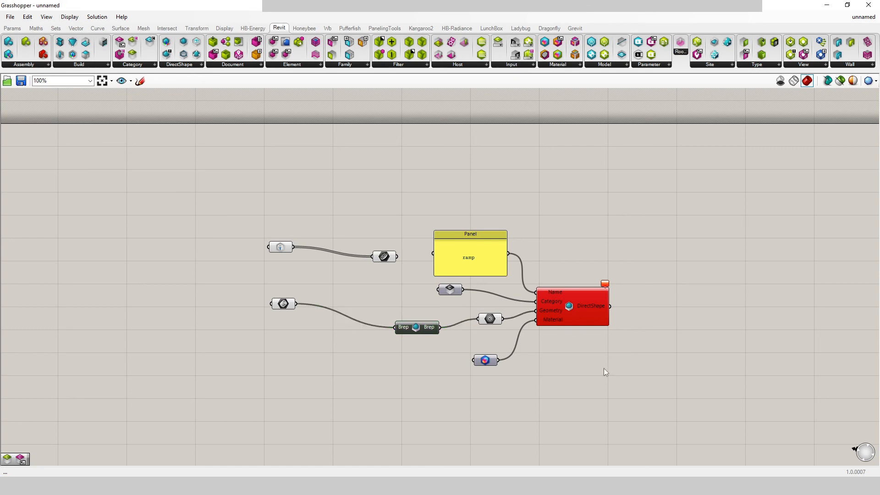
{"action": "left_click", "coordinate": [577, 310]}
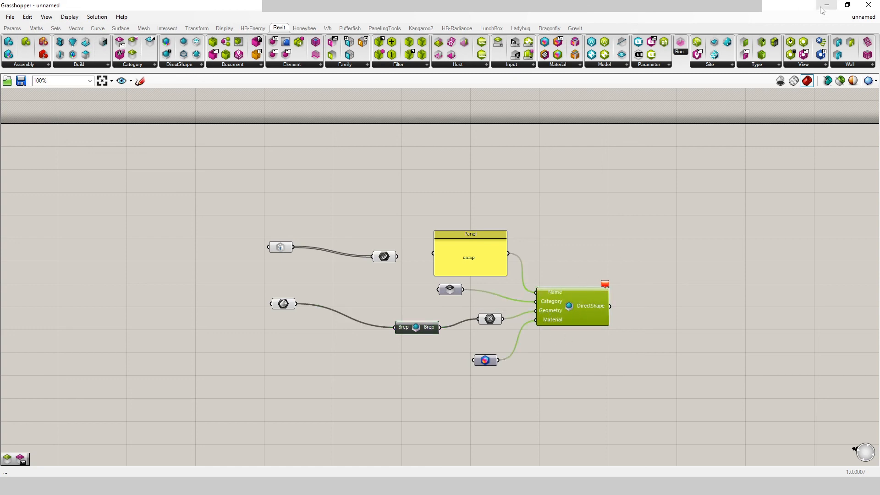
{"action": "right_click", "coordinate": [589, 309]}
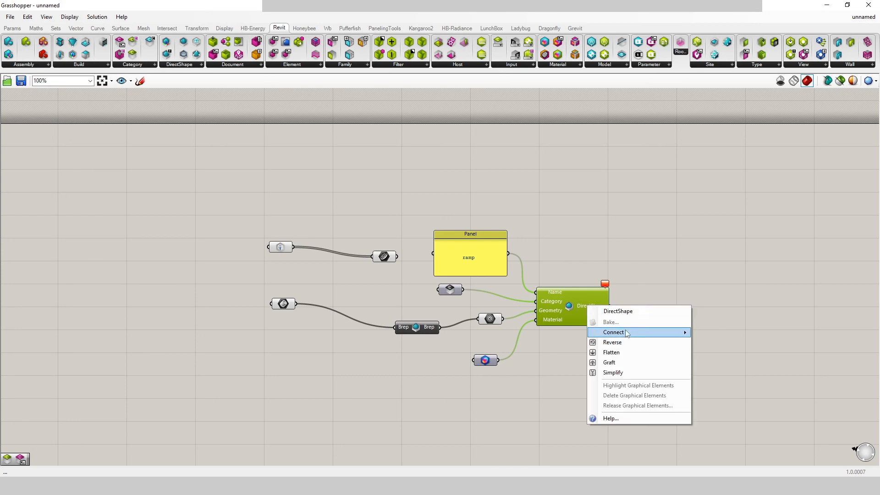
{"action": "left_click", "coordinate": [672, 285]}
Minimize Grasshopper and Rhino to return to Revit, and move the curved ramp off the flat sloped slab into the open space beside it.
{"action": "left_click", "coordinate": [828, 6]}
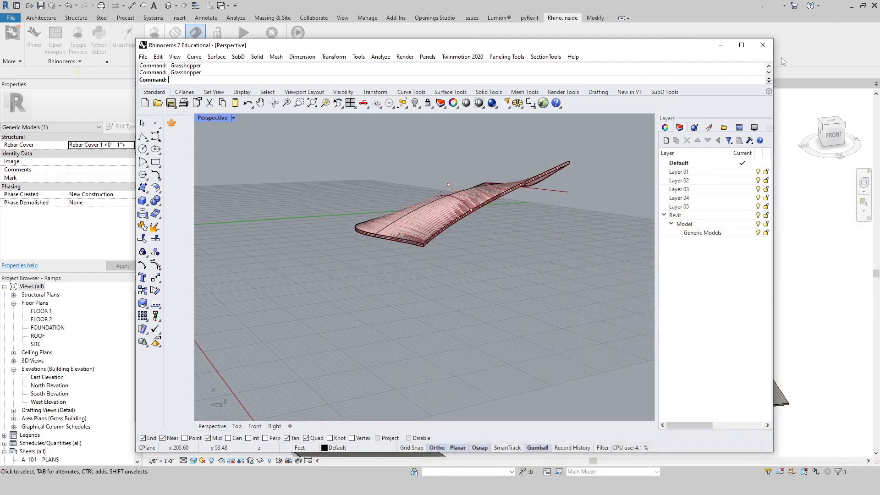
{"action": "left_click", "coordinate": [721, 45]}
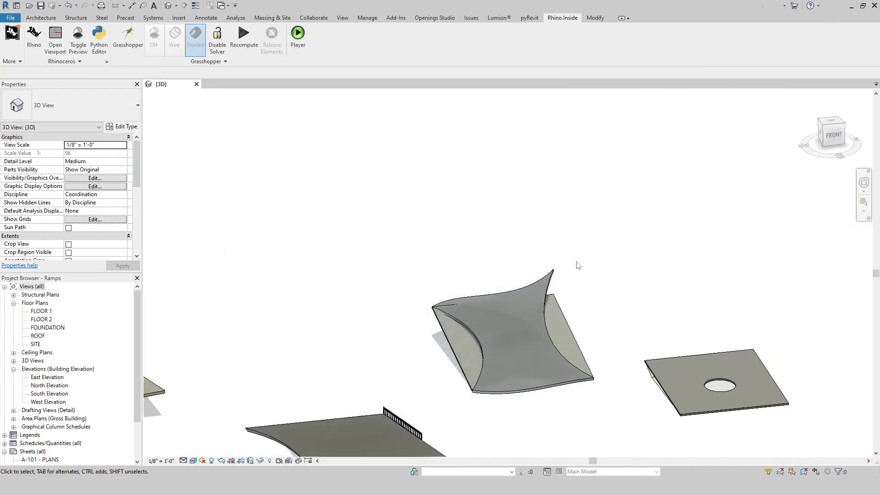
{"action": "scroll", "coordinate": [451, 324], "scroll_direction": "down", "scroll_amount": 3}
{"action": "middle_click_drag", "start_coordinate": [538, 373], "coordinate": [355, 354]}
{"action": "left_click", "coordinate": [477, 299]}
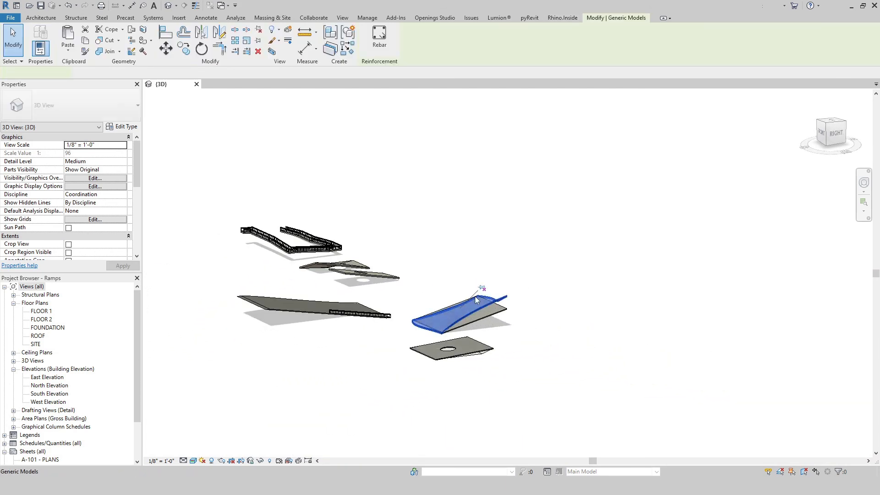
{"action": "left_click_drag", "start_coordinate": [511, 341], "coordinate": [576, 410]}
{"action": "middle_click_drag", "start_coordinate": [448, 401], "coordinate": [555, 393], "text": "shift"}
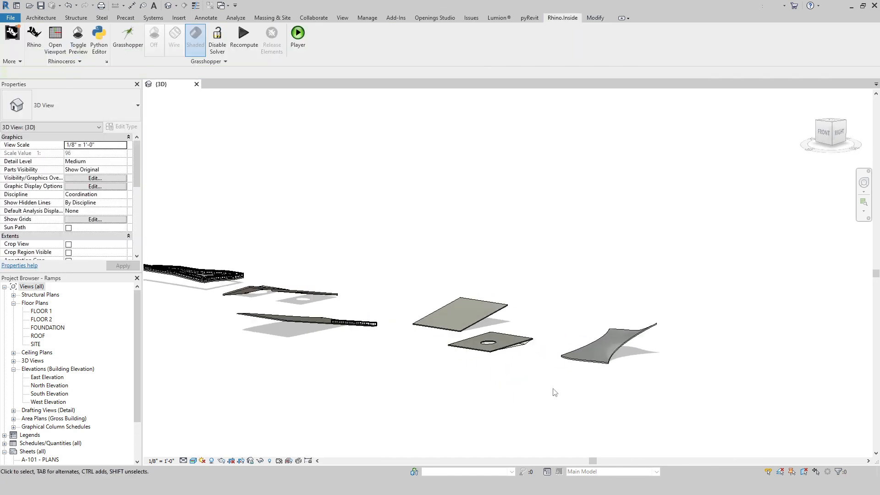
Rotate the curved Generic Models ramp about its center in the 3D view.
{"action": "left_click", "coordinate": [610, 355]}
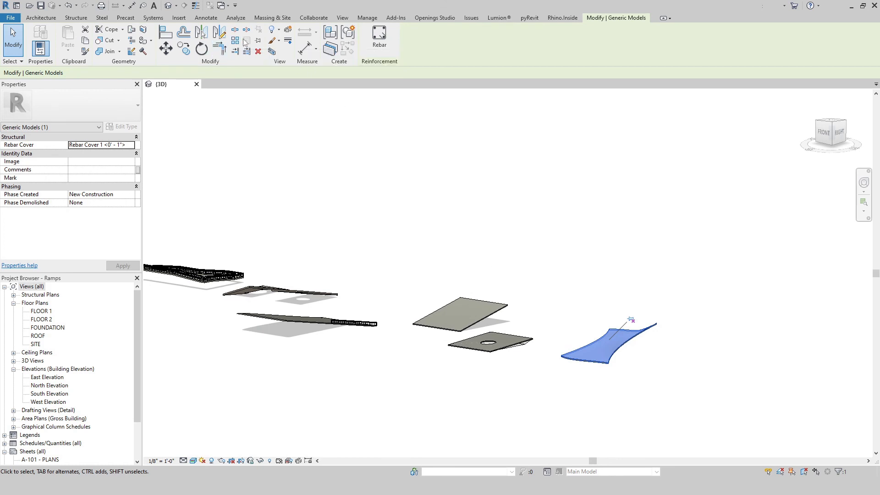
{"action": "left_click", "coordinate": [202, 48]}
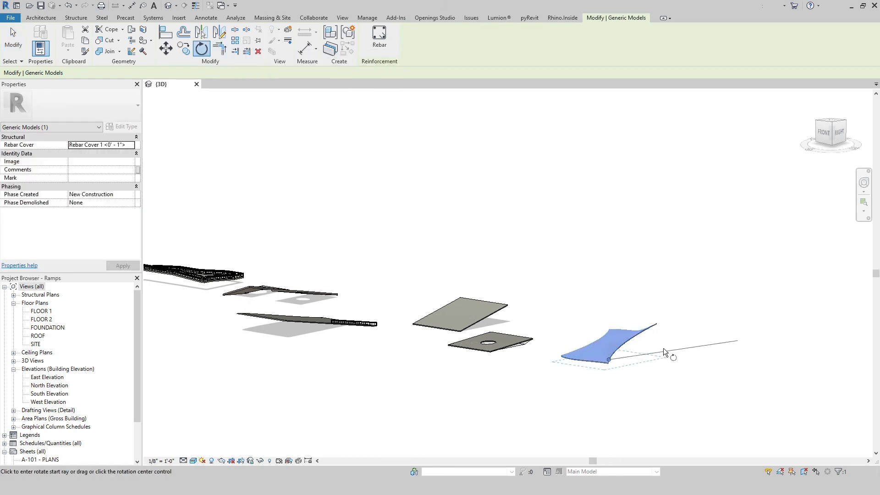
{"action": "left_click", "coordinate": [663, 348]}
{"action": "left_click", "coordinate": [678, 371]}
{"action": "left_click", "coordinate": [675, 442]}
Examine the rotated curved ramp alongside the other ramps from above and from the front.
{"action": "middle_click_drag", "start_coordinate": [552, 354], "coordinate": [735, 279]}
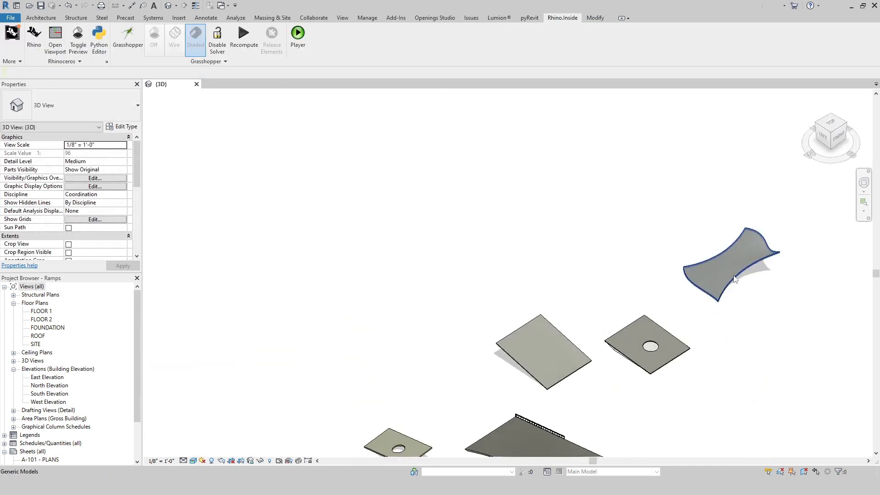
{"action": "scroll", "coordinate": [734, 276], "scroll_direction": "up", "scroll_amount": 3}
{"action": "left_click", "coordinate": [759, 263]}
{"action": "middle_click_drag", "start_coordinate": [757, 382], "coordinate": [566, 308]}
{"action": "left_click", "coordinate": [560, 292]}
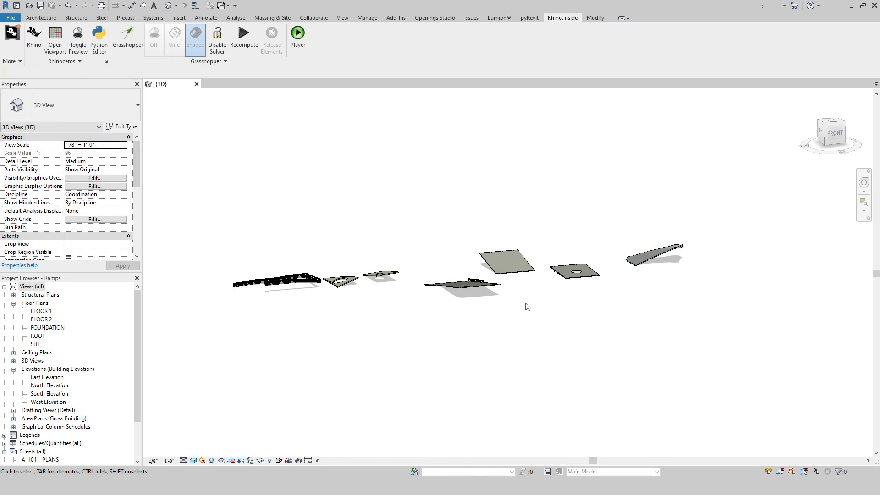